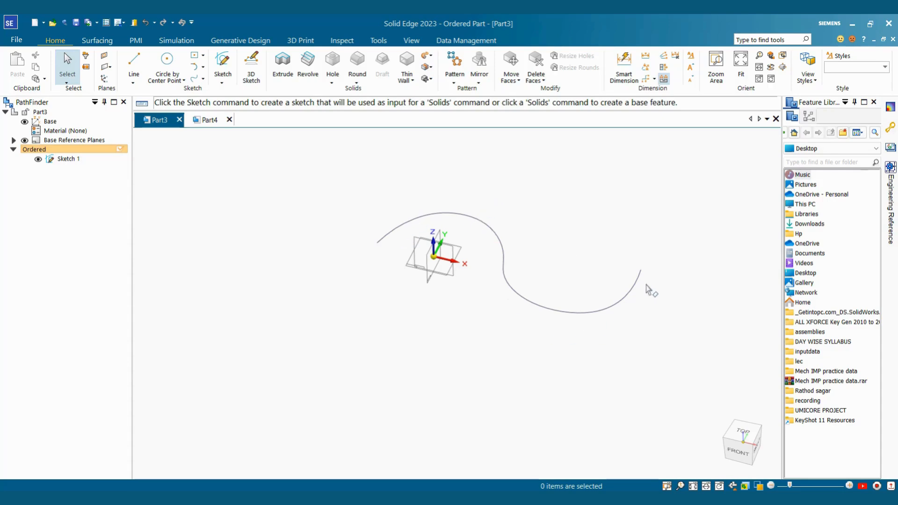
Open the existing S-shaped curve sketch, review it, and close it without editing.
{"action": "mouse_move", "coordinate": [493, 196]}
{"action": "middle_mouse_down"}
{"action": "mouse_move", "coordinate": [490, 161]}
{"action": "mouse_move", "coordinate": [495, 192]}
{"action": "middle_mouse_up"}
{"action": "scroll", "coordinate": [519, 228], "scroll_direction": "up", "scroll_amount": 2}
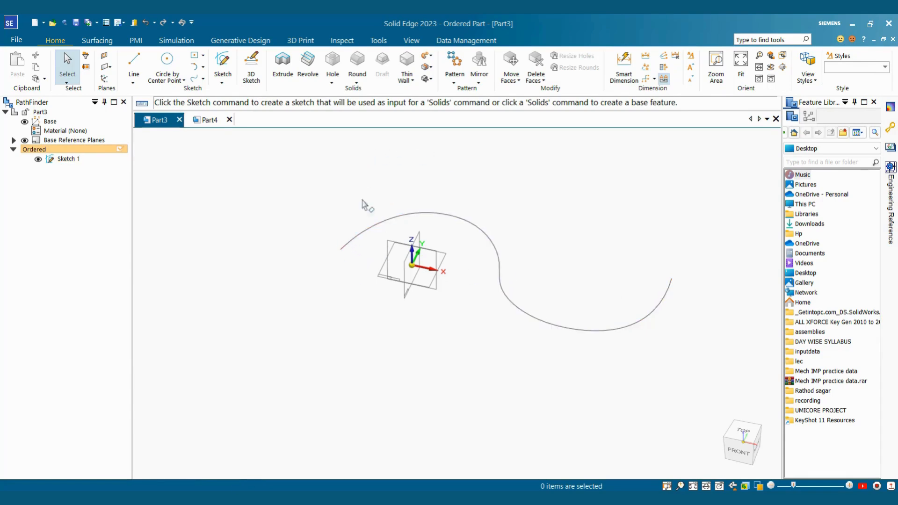
{"action": "left_click", "coordinate": [392, 220]}
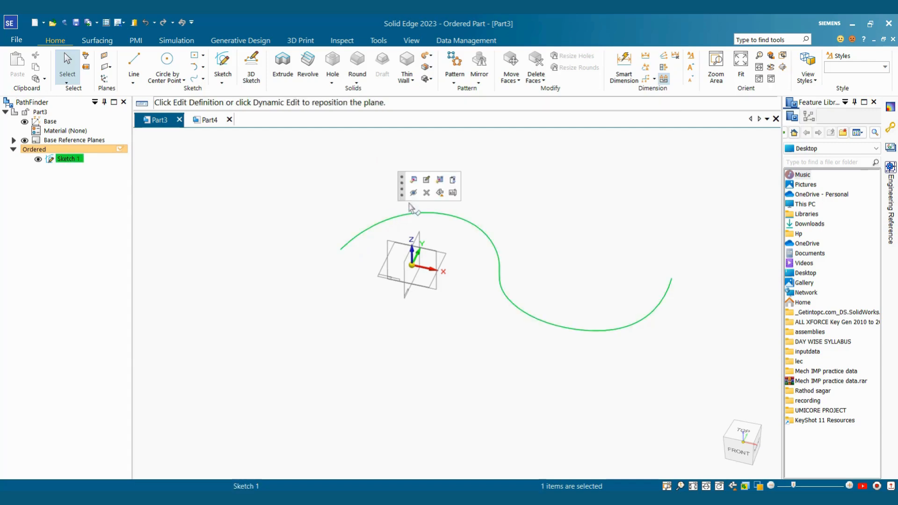
{"action": "left_click", "coordinate": [424, 183]}
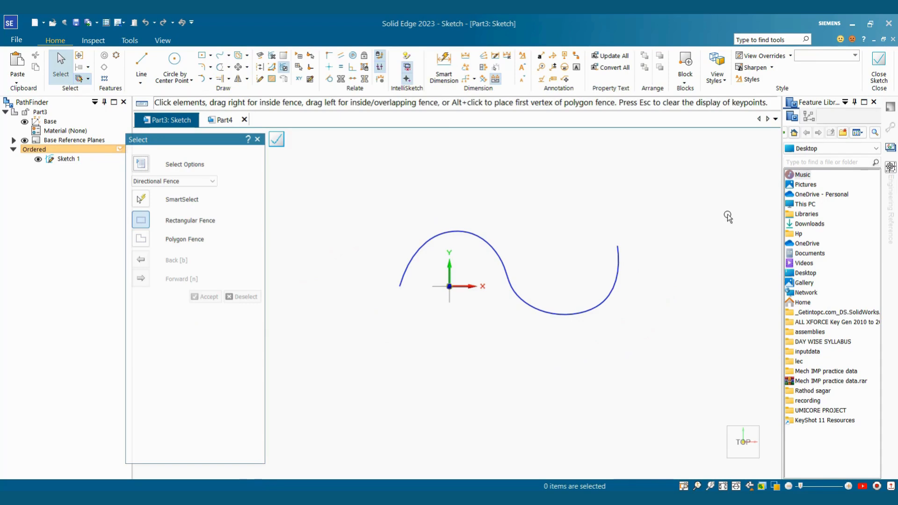
{"action": "left_click", "coordinate": [879, 77]}
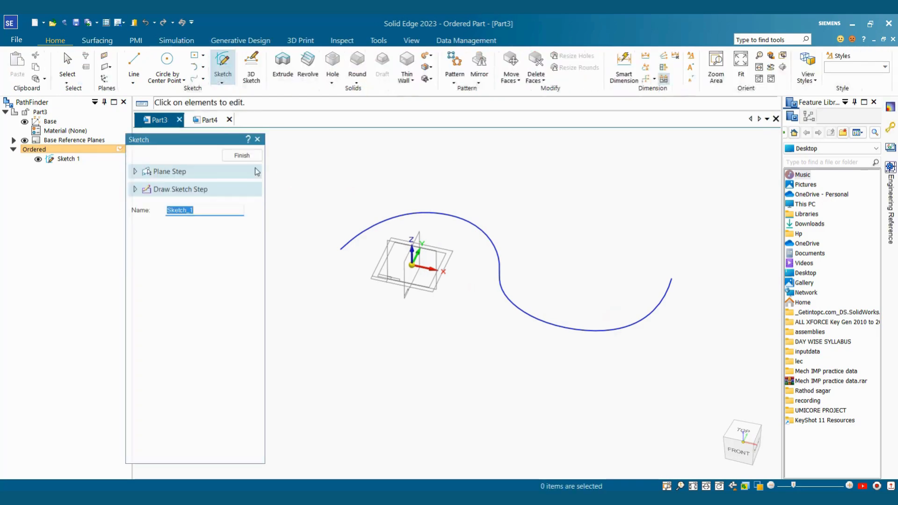
{"action": "left_click", "coordinate": [241, 155]}
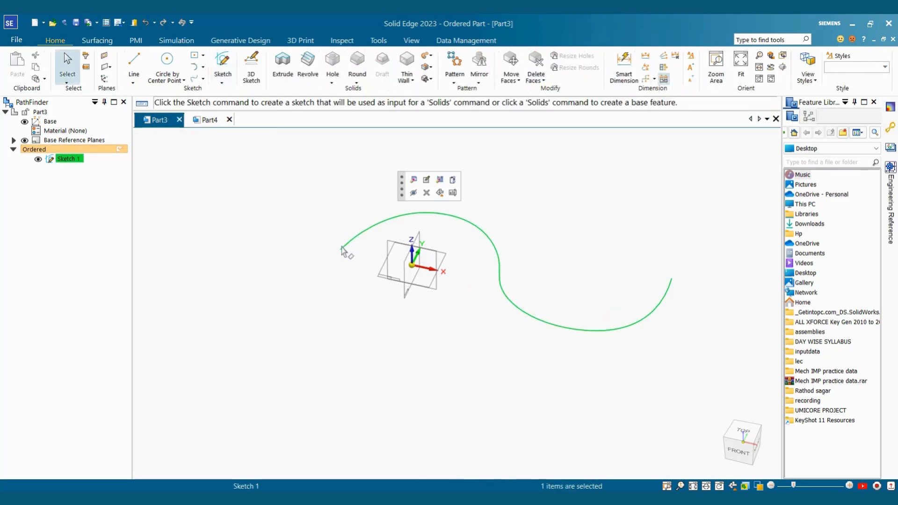
{"action": "left_click", "coordinate": [681, 233]}
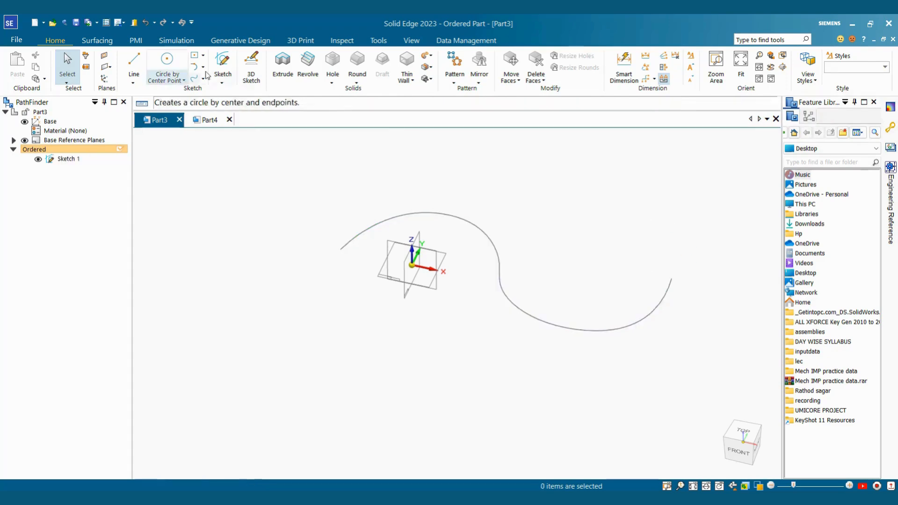
Create a reference plane normal to the S-curve at its start point beside the origin planes.
{"action": "left_click", "coordinate": [113, 73]}
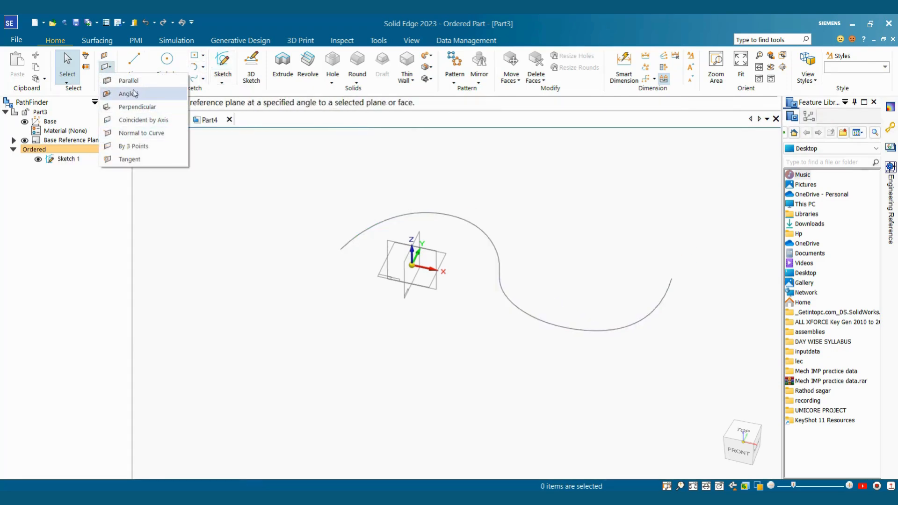
{"action": "left_click", "coordinate": [136, 135]}
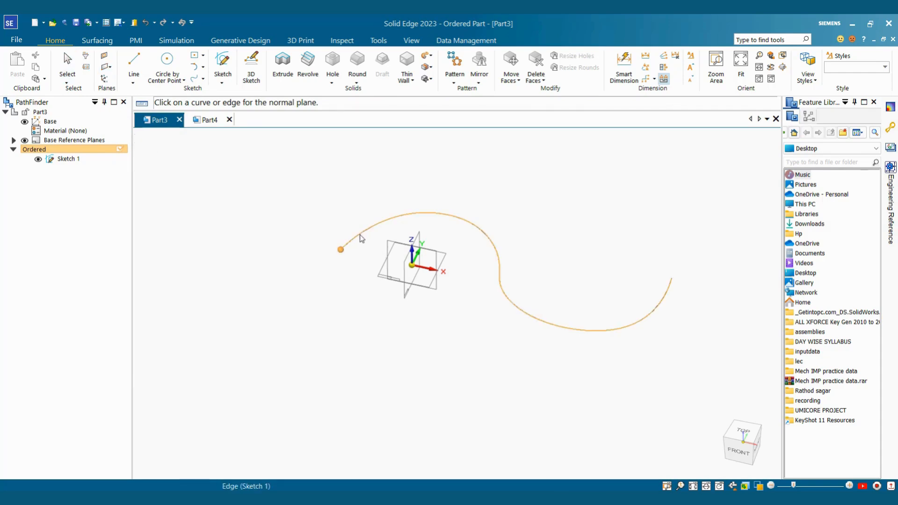
{"action": "left_click", "coordinate": [344, 245]}
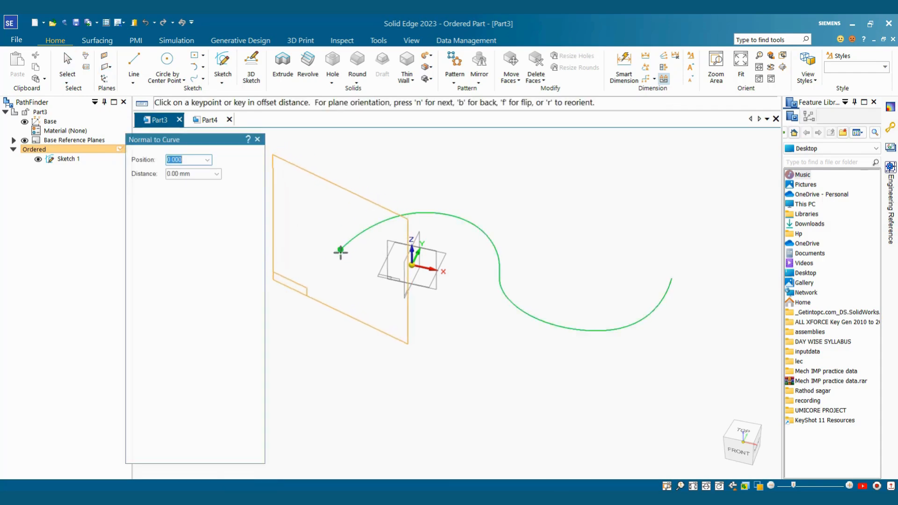
{"action": "left_click", "coordinate": [341, 252]}
{"action": "scroll", "coordinate": [412, 276], "scroll_direction": "down", "scroll_amount": 2}
{"action": "scroll", "coordinate": [428, 283], "scroll_direction": "up", "scroll_amount": 2}
{"action": "mouse_move", "coordinate": [429, 304]}
{"action": "middle_mouse_down"}
{"action": "mouse_move", "coordinate": [430, 263]}
{"action": "mouse_move", "coordinate": [429, 300]}
{"action": "middle_mouse_up"}
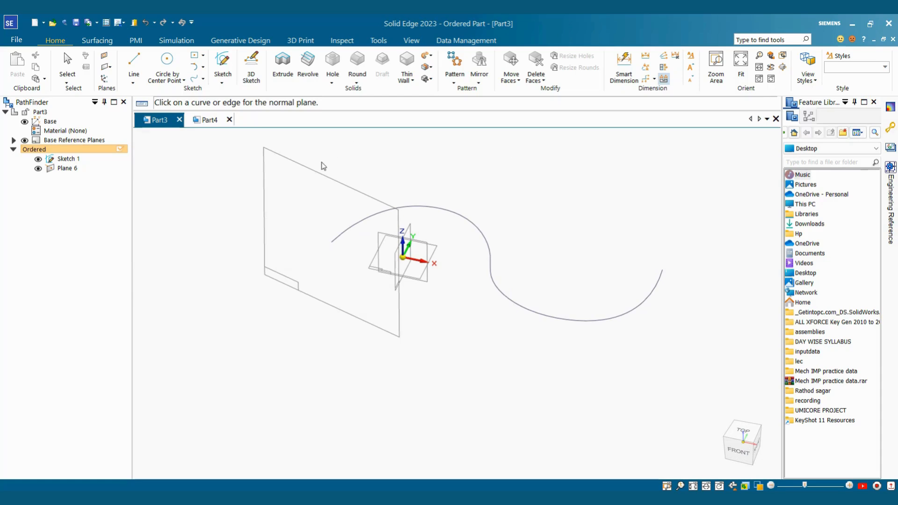
Sketch a circle about 111 mm in diameter on the new normal plane, centred on the curve's start point.
{"action": "left_click", "coordinate": [222, 65]}
{"action": "left_click", "coordinate": [301, 168]}
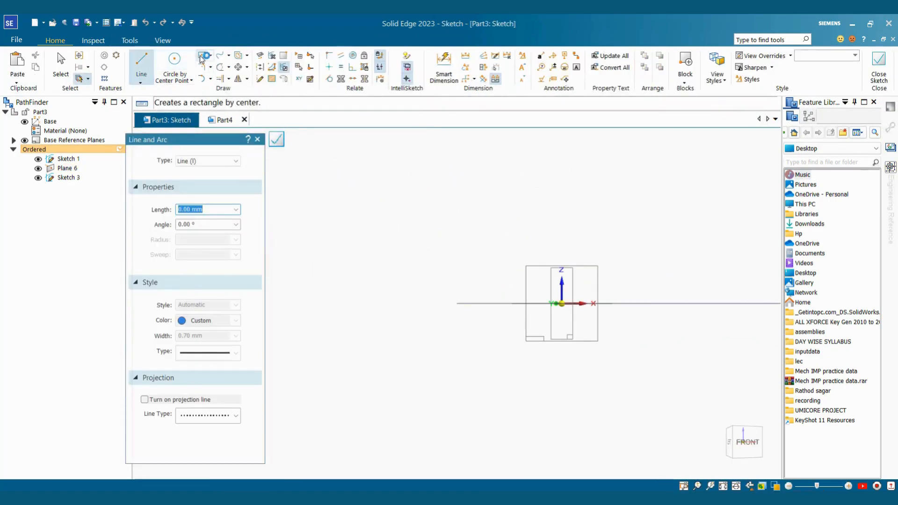
{"action": "left_click", "coordinate": [174, 65]}
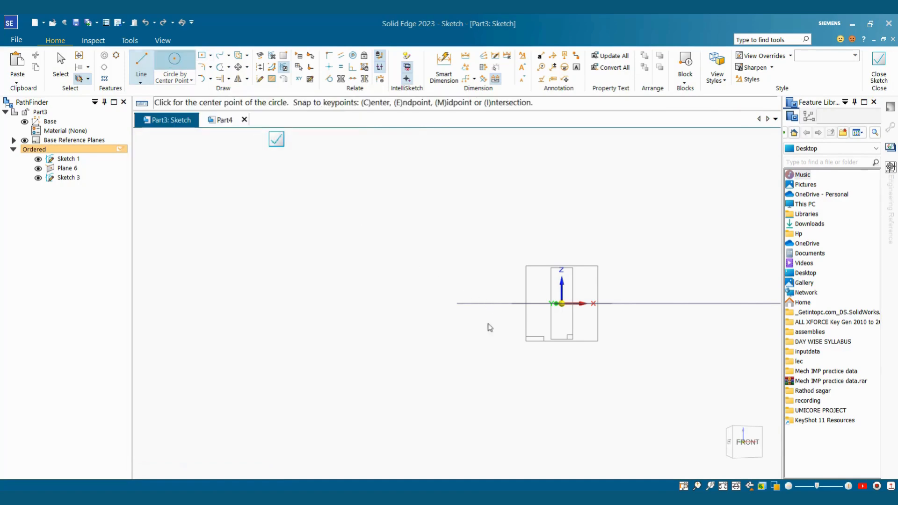
{"action": "left_click", "coordinate": [457, 304]}
{"action": "left_click", "coordinate": [460, 267]}
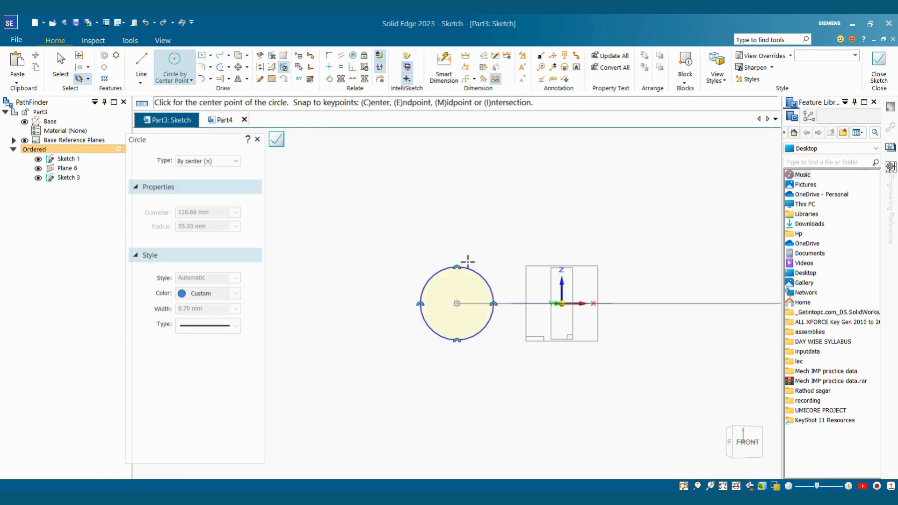
Dimension the circle's diameter to 90 mm and close the sketch.
{"action": "left_click", "coordinate": [440, 75]}
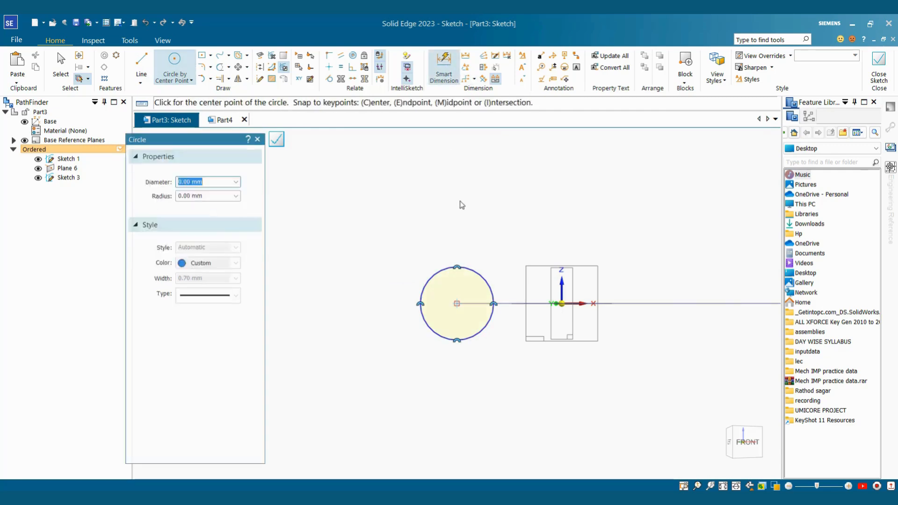
{"action": "left_click", "coordinate": [470, 271]}
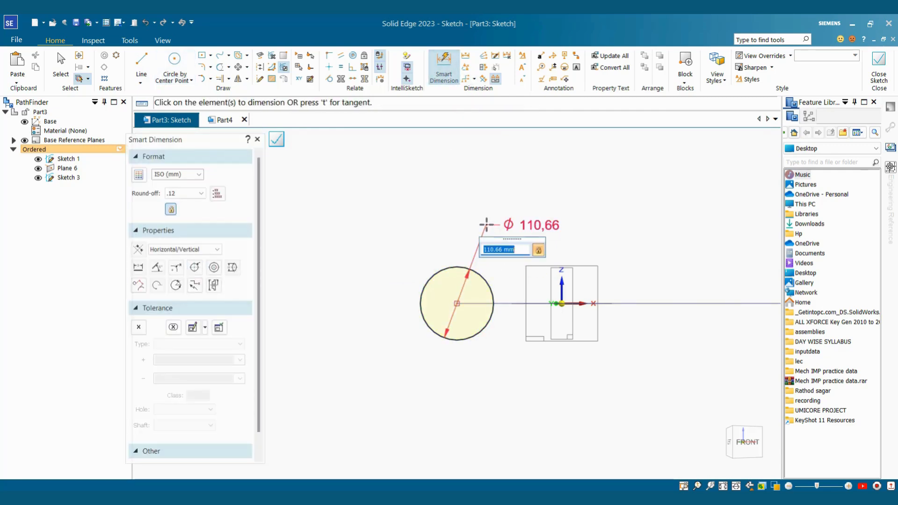
{"action": "key", "text": "Return"}
{"action": "scroll", "coordinate": [563, 214], "scroll_direction": "down", "scroll_amount": 6}
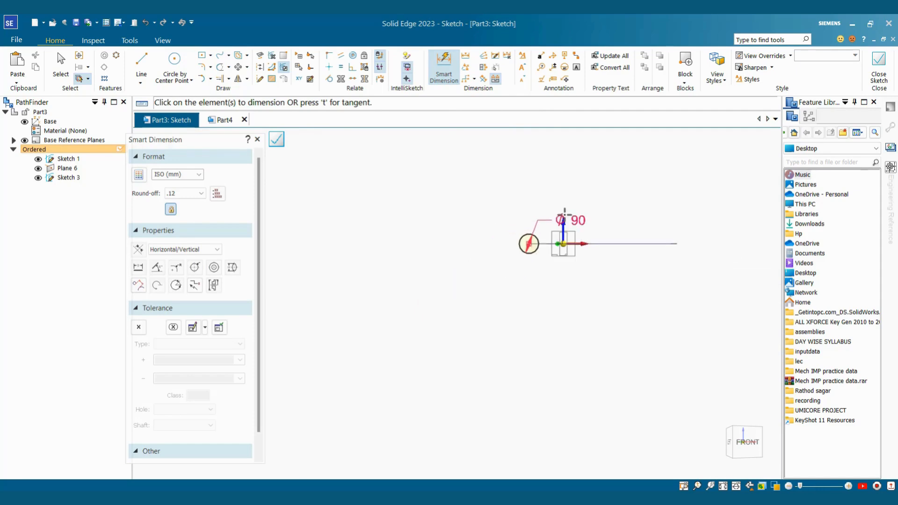
{"action": "mouse_move", "coordinate": [563, 216]}
{"action": "middle_mouse_down"}
{"action": "mouse_move", "coordinate": [555, 298]}
{"action": "mouse_move", "coordinate": [561, 291]}
{"action": "middle_mouse_up"}
{"action": "scroll", "coordinate": [588, 239], "scroll_direction": "up", "scroll_amount": 3}
{"action": "mouse_move", "coordinate": [588, 240]}
{"action": "middle_mouse_down"}
{"action": "mouse_move", "coordinate": [594, 195]}
{"action": "mouse_move", "coordinate": [601, 254]}
{"action": "mouse_move", "coordinate": [601, 224]}
{"action": "middle_mouse_up"}
{"action": "scroll", "coordinate": [604, 245], "scroll_direction": "up", "scroll_amount": 3}
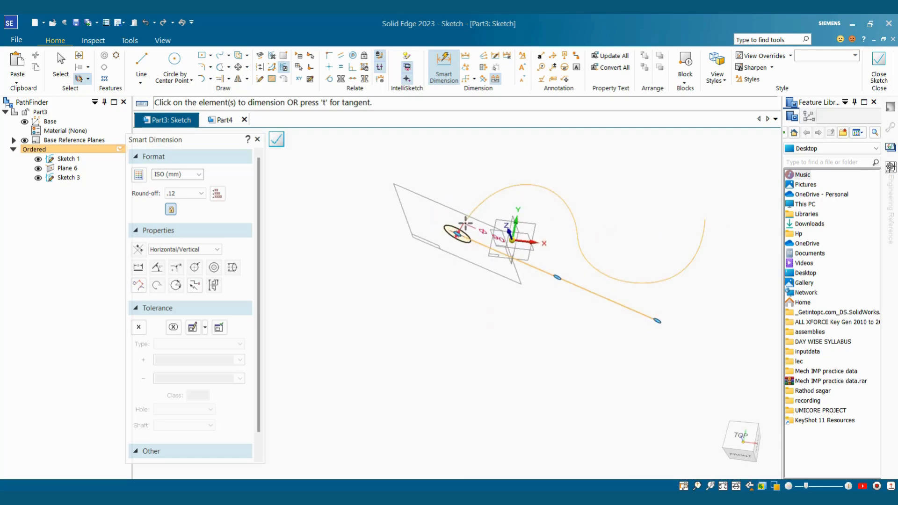
{"action": "left_click", "coordinate": [879, 66]}
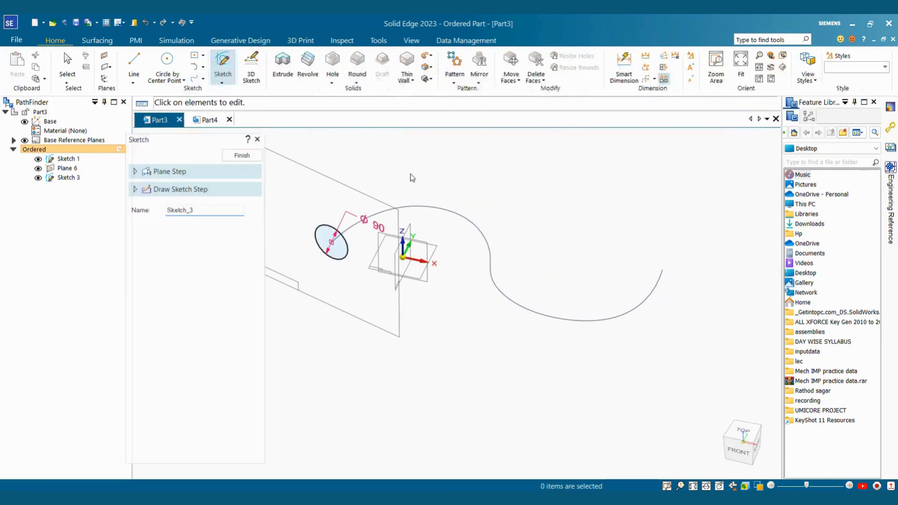
Hide the normal-to-curve plane, the base coordinate system and the base reference planes.
{"action": "left_click", "coordinate": [39, 168]}
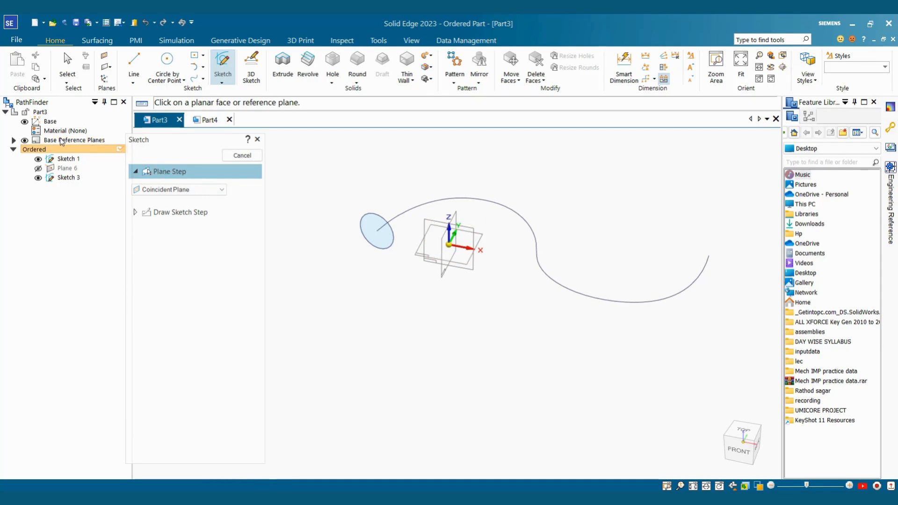
{"action": "left_click", "coordinate": [25, 122]}
{"action": "left_click", "coordinate": [24, 141]}
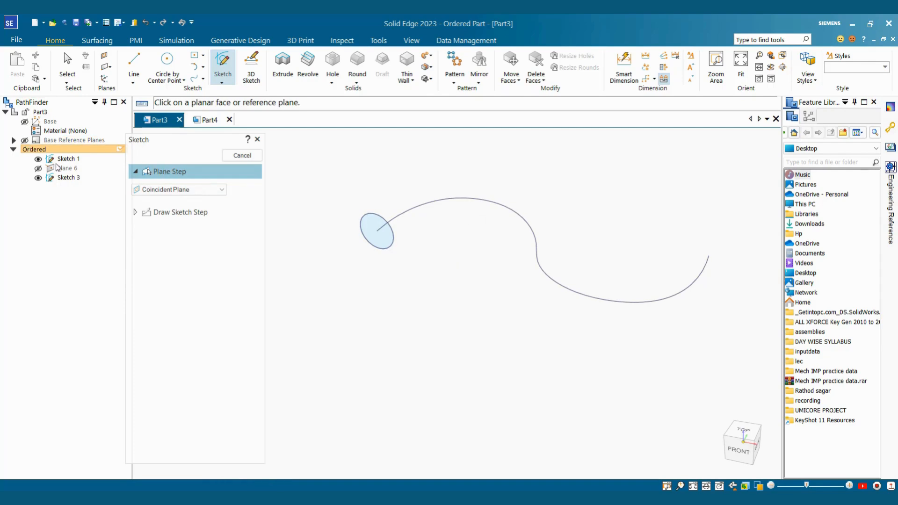
{"action": "middle_click_drag", "start_coordinate": [530, 271], "coordinate": [471, 200]}
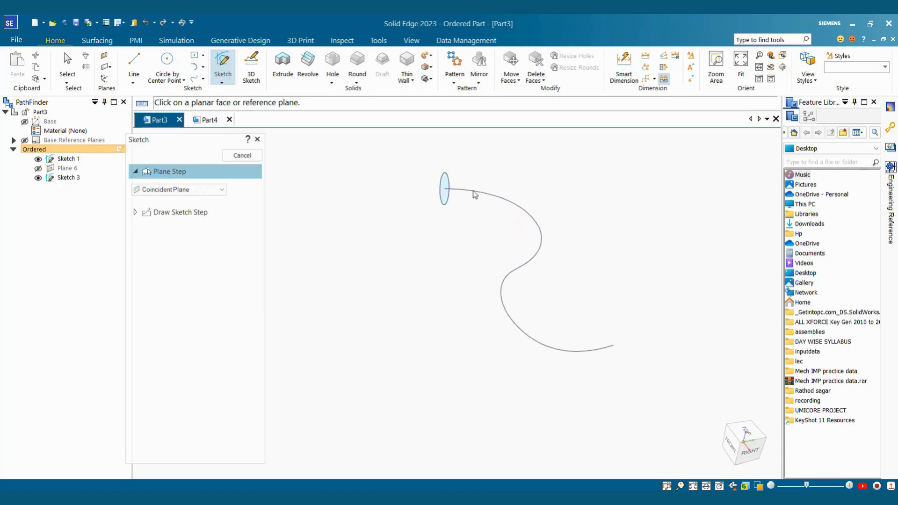
{"action": "middle_click_drag", "start_coordinate": [599, 279], "coordinate": [603, 234]}
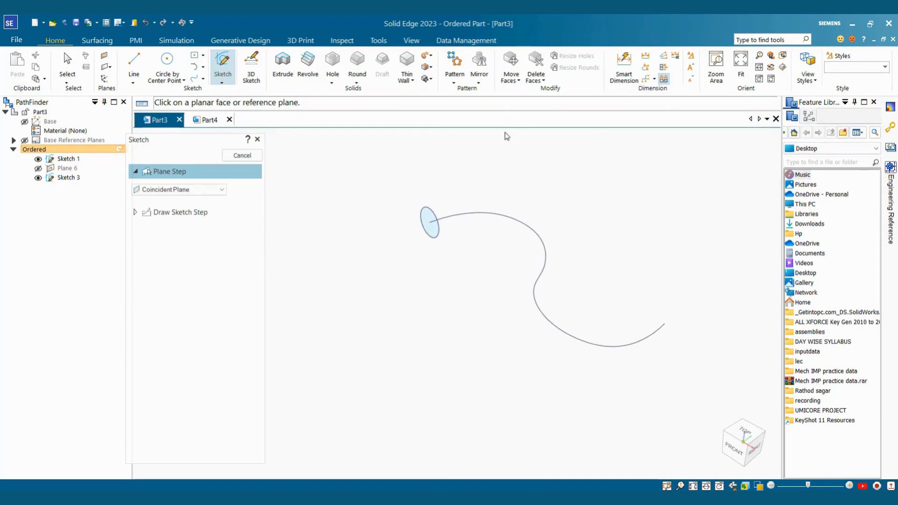
Create a swept protrusion using the S-curve as the path and the circle as the cross section.
{"action": "left_click", "coordinate": [431, 61]}
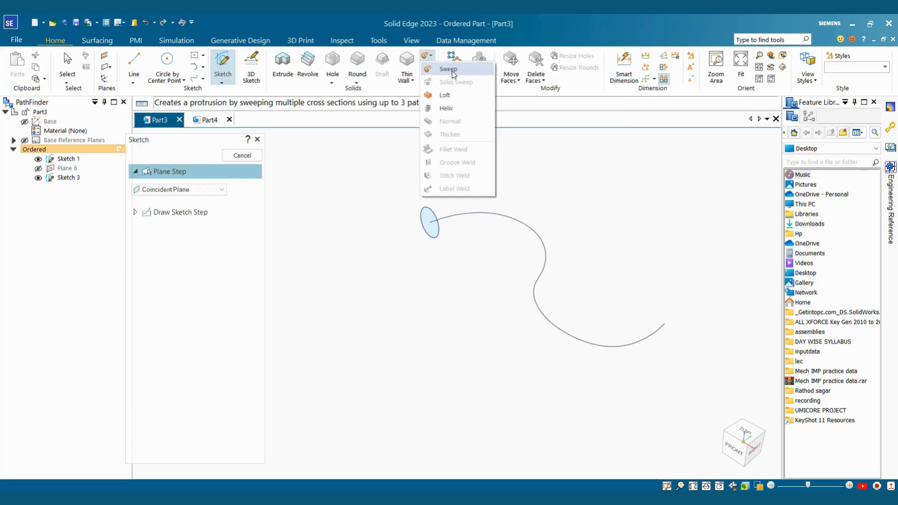
{"action": "left_click", "coordinate": [448, 70]}
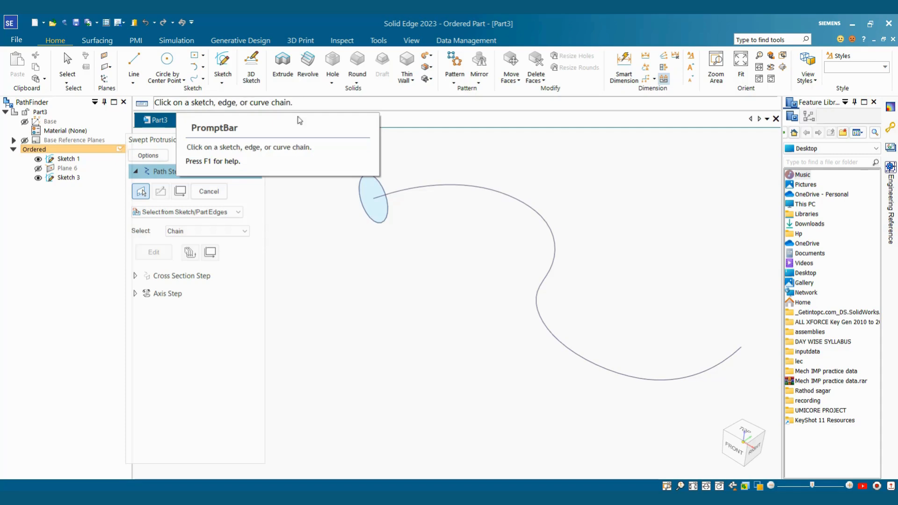
{"action": "left_click", "coordinate": [432, 186]}
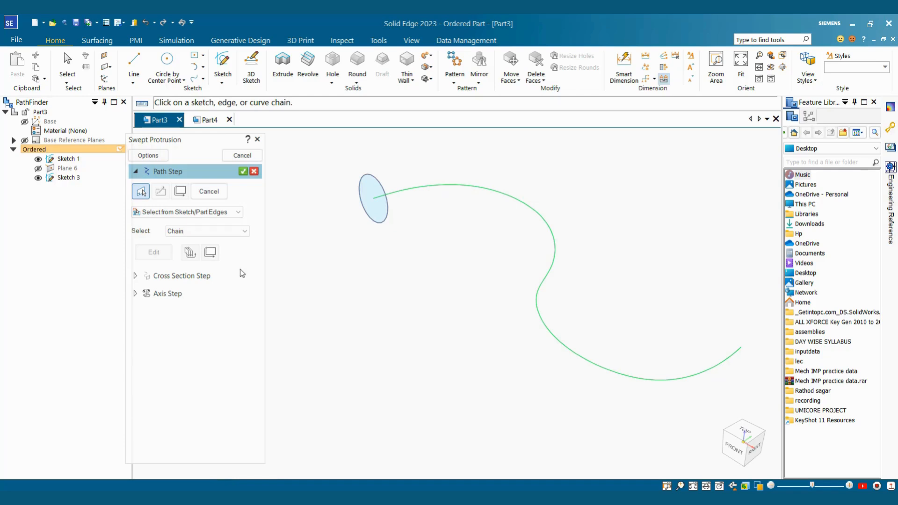
{"action": "left_click", "coordinate": [243, 173]}
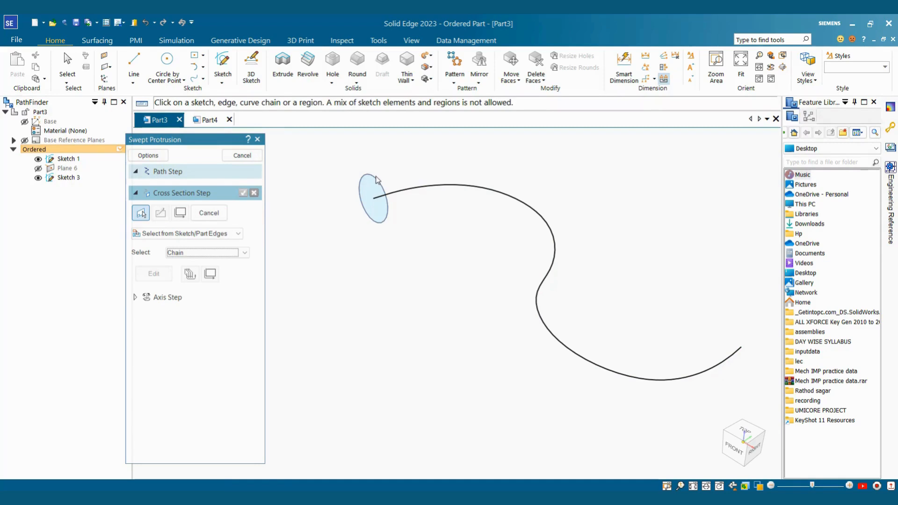
{"action": "left_click", "coordinate": [379, 186]}
{"action": "left_click", "coordinate": [244, 193]}
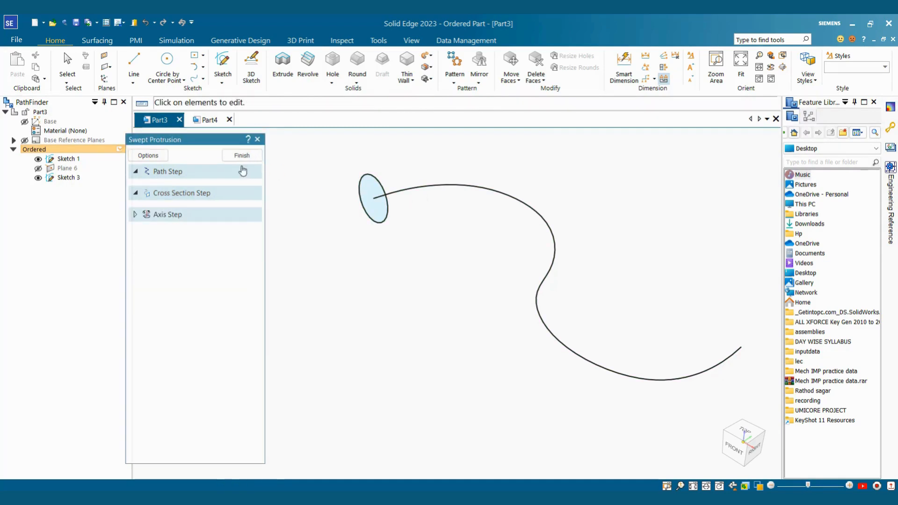
{"action": "left_click", "coordinate": [242, 155]}
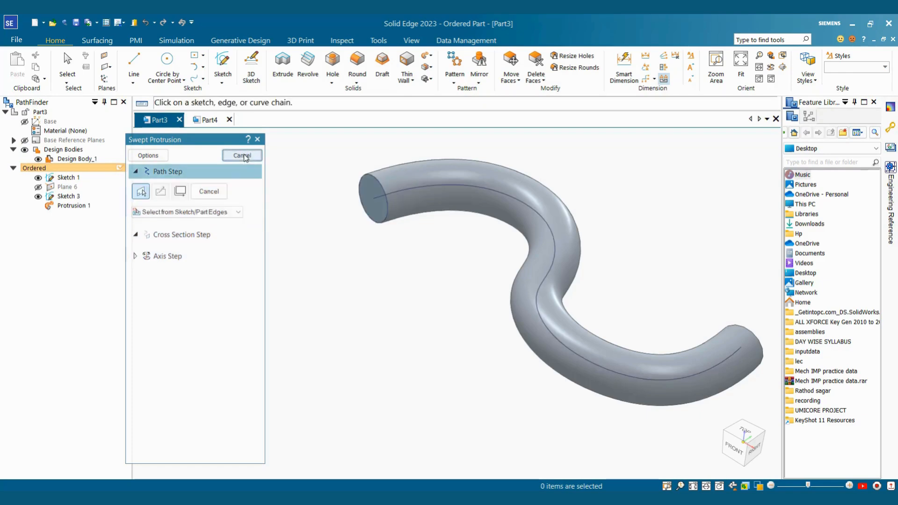
{"action": "mouse_move", "coordinate": [425, 311]}
{"action": "middle_mouse_down"}
{"action": "mouse_move", "coordinate": [387, 348]}
{"action": "mouse_move", "coordinate": [393, 324]}
{"action": "mouse_move", "coordinate": [445, 280]}
{"action": "mouse_move", "coordinate": [427, 276]}
{"action": "mouse_move", "coordinate": [415, 226]}
{"action": "middle_mouse_up"}
{"action": "mouse_move", "coordinate": [642, 377]}
{"action": "middle_mouse_down"}
{"action": "mouse_move", "coordinate": [545, 274]}
{"action": "mouse_move", "coordinate": [563, 248]}
{"action": "mouse_move", "coordinate": [505, 255]}
{"action": "middle_mouse_up"}
{"action": "scroll", "coordinate": [533, 257], "scroll_direction": "down", "scroll_amount": 2}
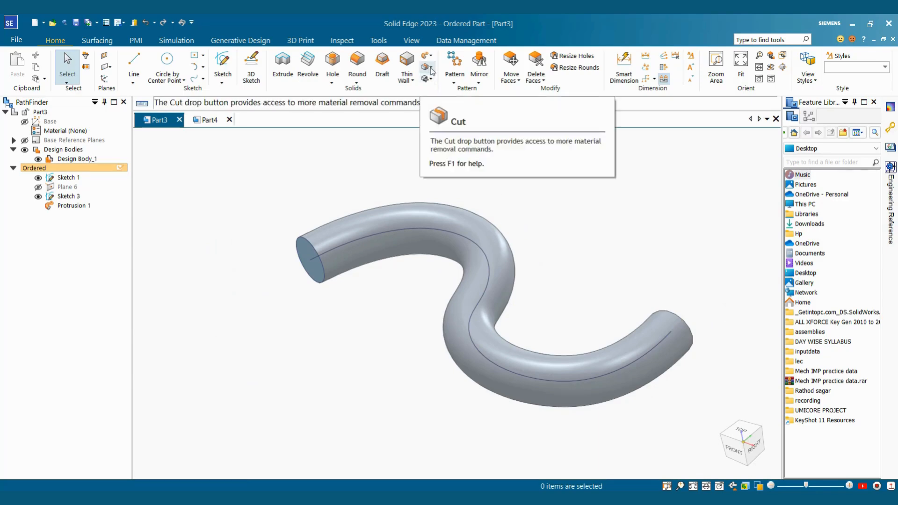
{"action": "left_click", "coordinate": [430, 68]}
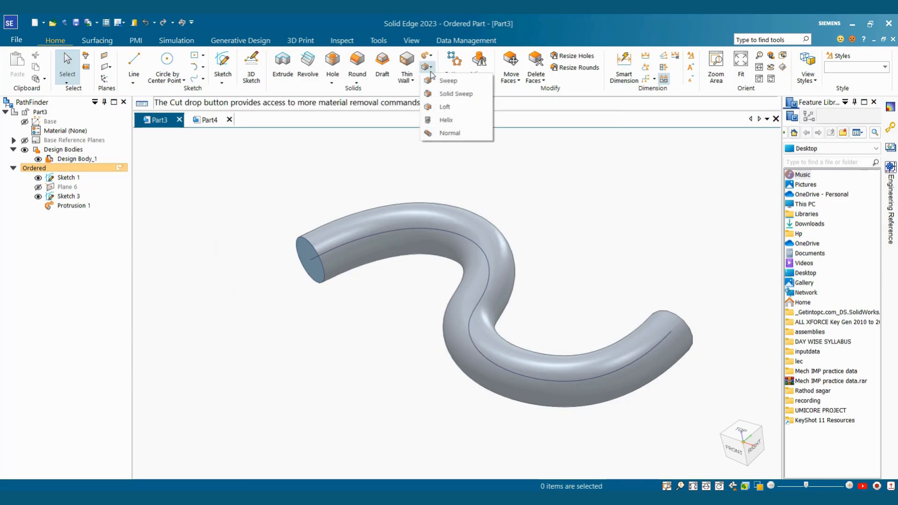
{"action": "left_click", "coordinate": [448, 80]}
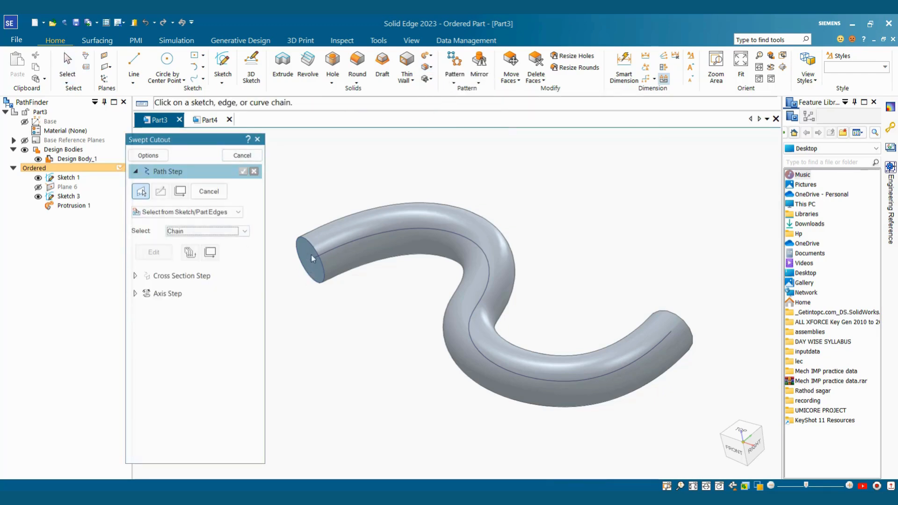
{"action": "left_click", "coordinate": [247, 158]}
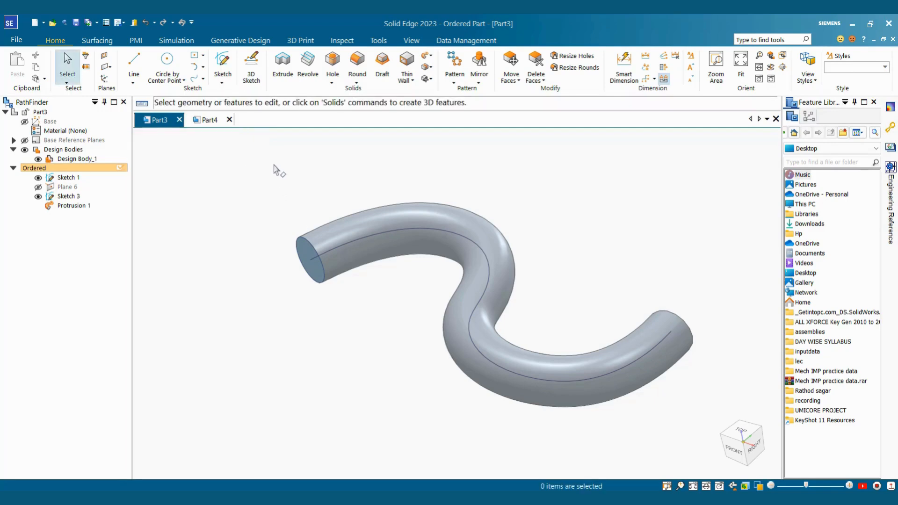
Sketch a centred rectangle about 48 by 50 mm on the pipe's end face at the curve's start point and close the sketch.
{"action": "left_click", "coordinate": [222, 66]}
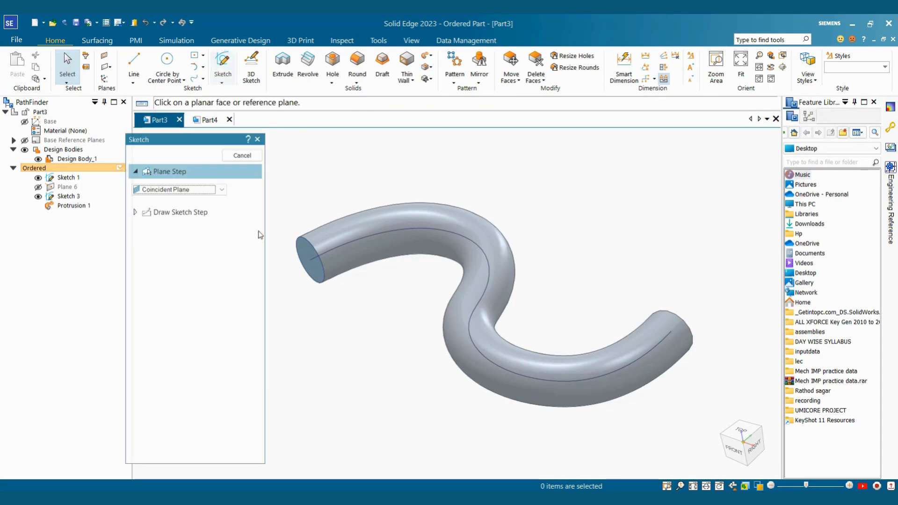
{"action": "left_click", "coordinate": [312, 270]}
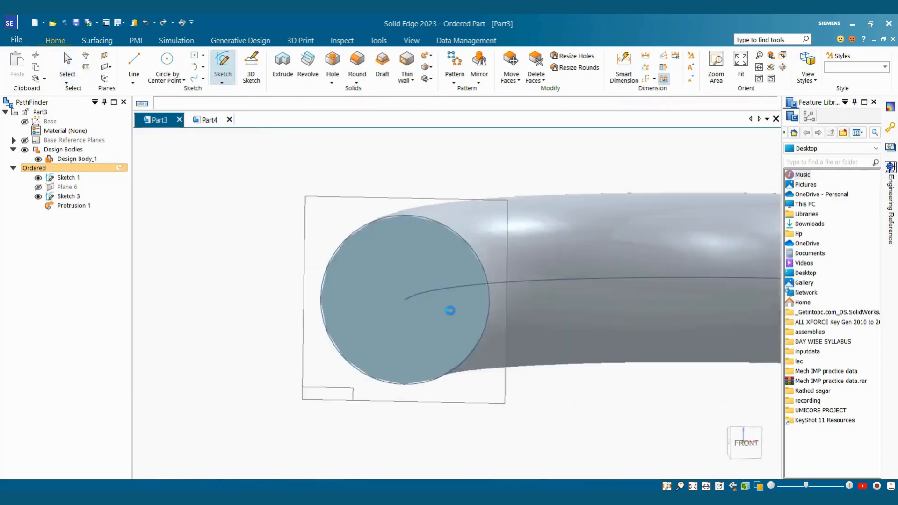
{"action": "left_click", "coordinate": [141, 58]}
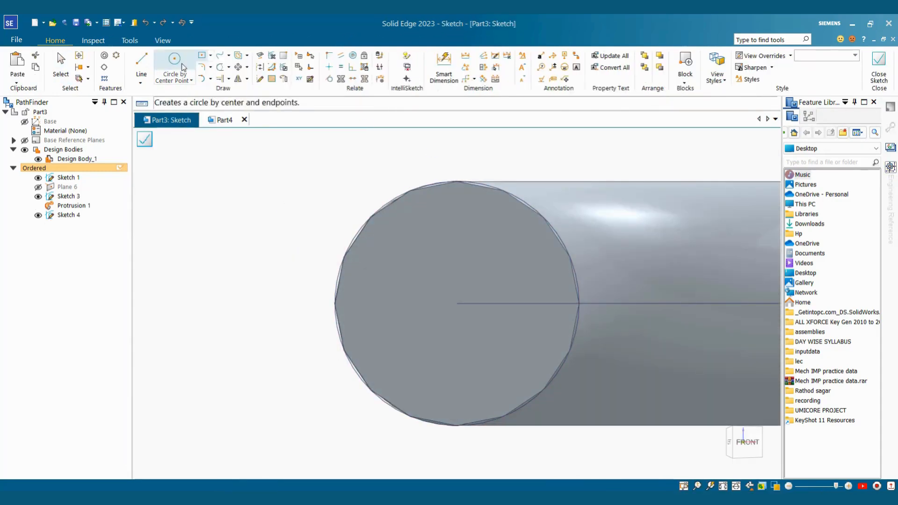
{"action": "left_click", "coordinate": [209, 58]}
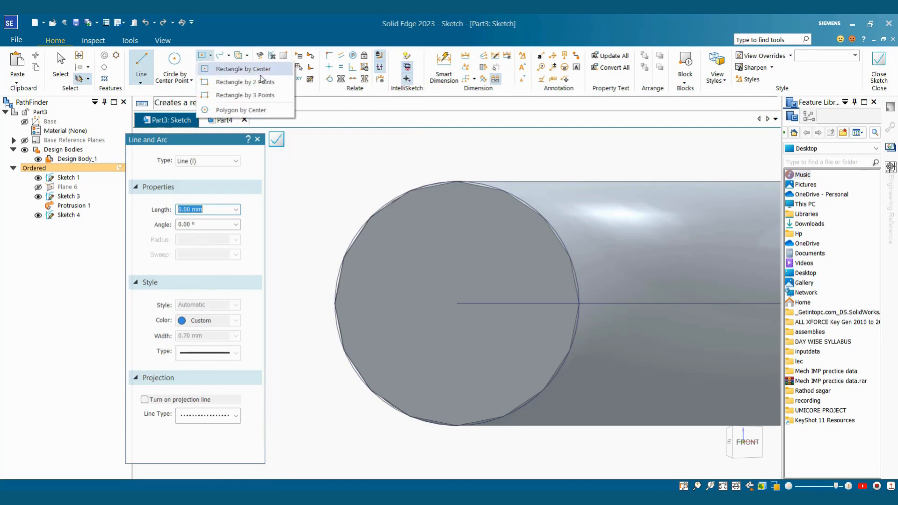
{"action": "left_click", "coordinate": [233, 63]}
{"action": "left_click", "coordinate": [459, 304]}
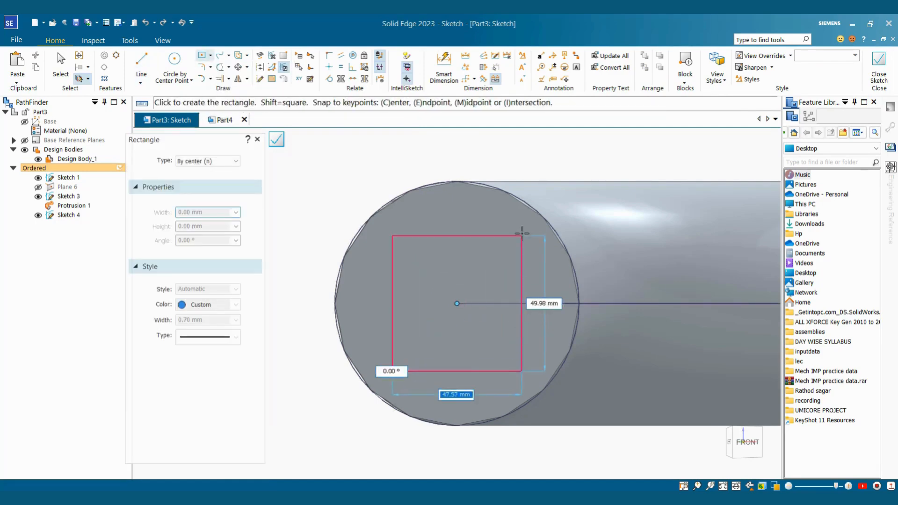
{"action": "left_click", "coordinate": [522, 238]}
{"action": "scroll", "coordinate": [489, 245], "scroll_direction": "down", "scroll_amount": 5}
{"action": "middle_click_drag", "start_coordinate": [489, 245], "coordinate": [482, 299]}
{"action": "scroll", "coordinate": [482, 262], "scroll_direction": "down", "scroll_amount": 3}
{"action": "scroll", "coordinate": [597, 197], "scroll_direction": "up", "scroll_amount": 1}
{"action": "key", "text": "Escape"}
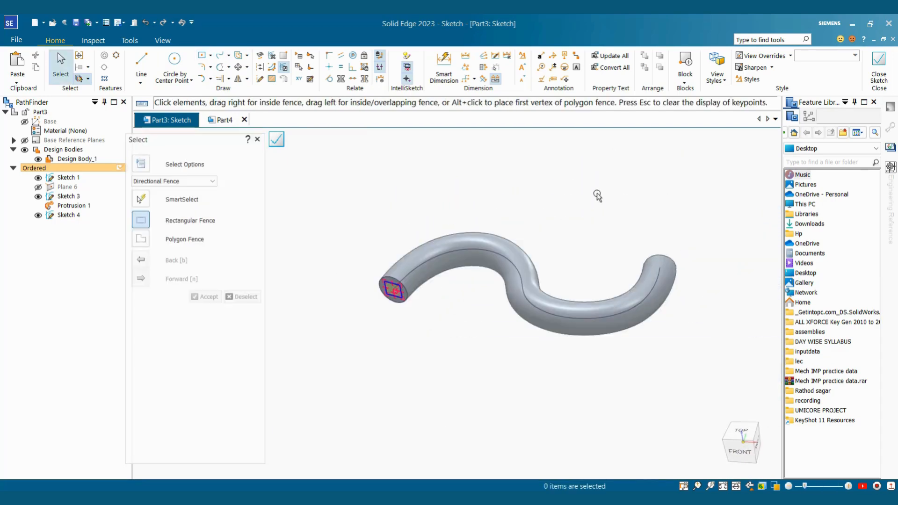
{"action": "left_click", "coordinate": [880, 70]}
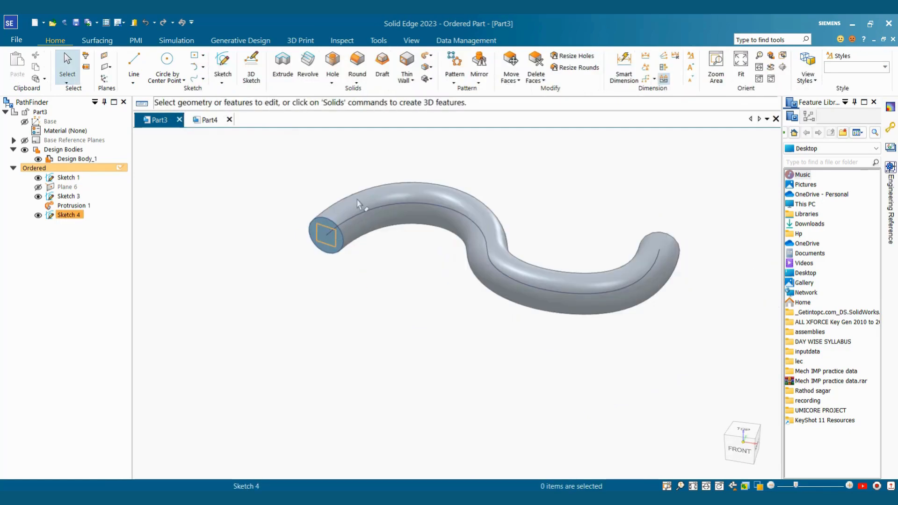
{"action": "left_click", "coordinate": [431, 68]}
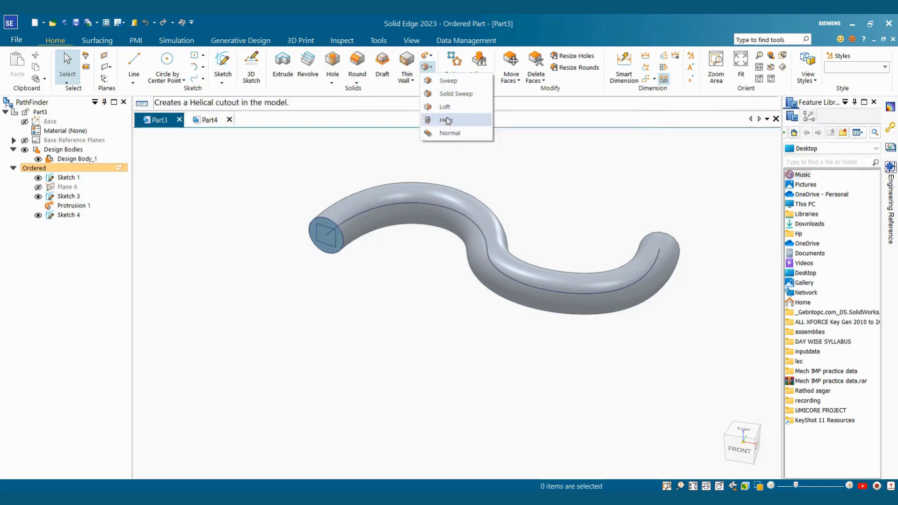
{"action": "left_click", "coordinate": [431, 56]}
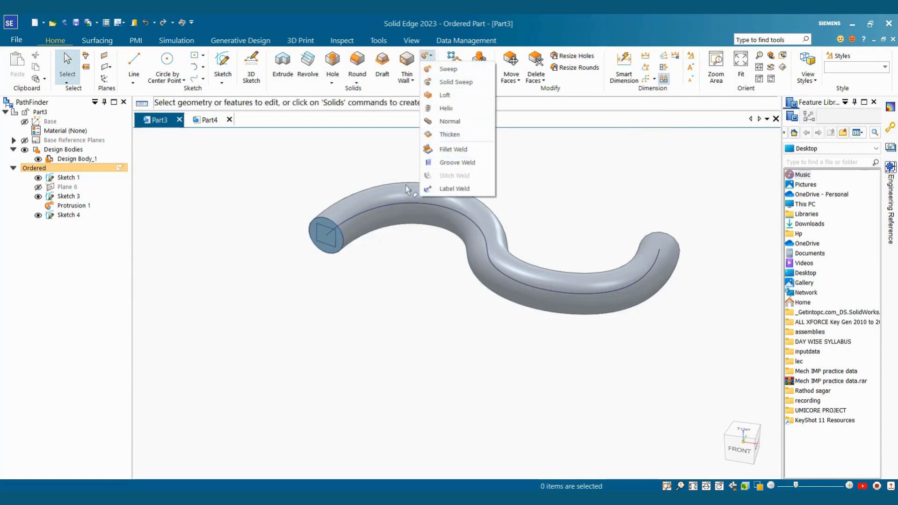
{"action": "left_click", "coordinate": [389, 174]}
{"action": "left_click", "coordinate": [428, 67]}
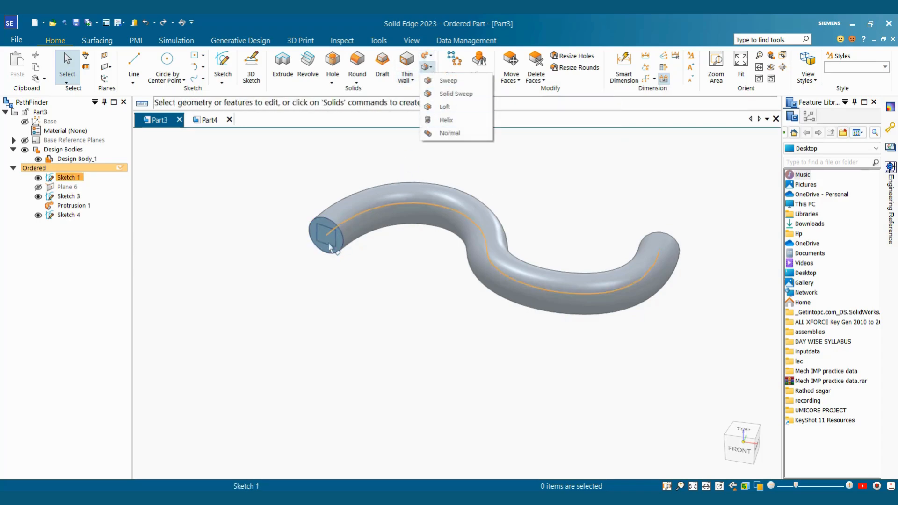
{"action": "left_click", "coordinate": [536, 180]}
Create a single-path swept cutout through the pipe using the S-curve as the path and the rectangle as the cross section.
{"action": "left_click", "coordinate": [429, 67]}
{"action": "left_click", "coordinate": [444, 80]}
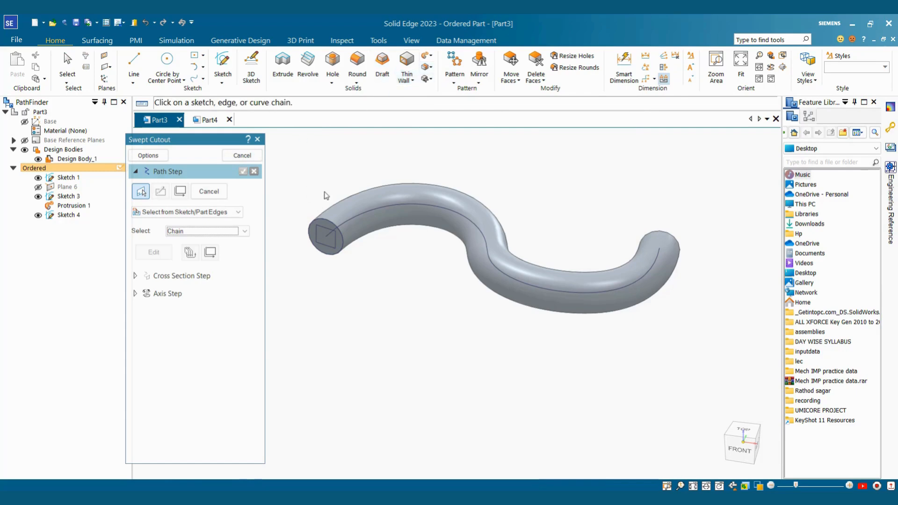
{"action": "left_click", "coordinate": [148, 156]}
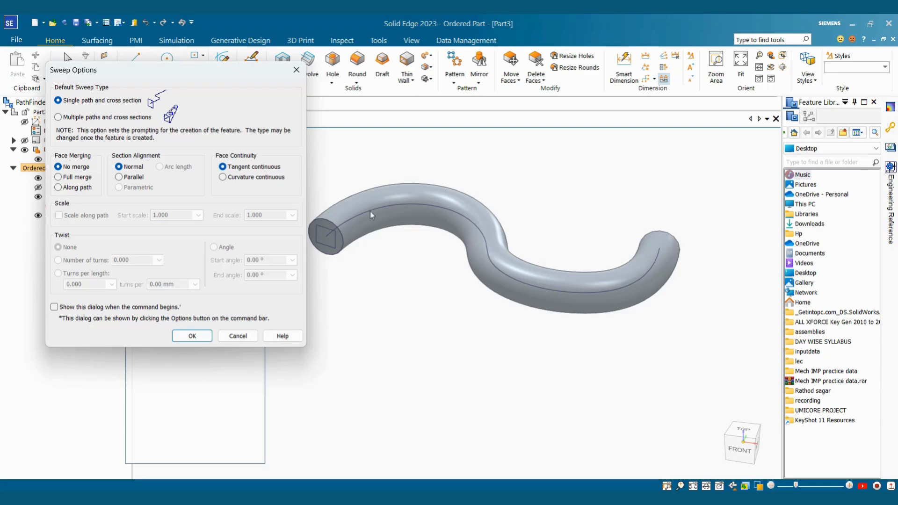
{"action": "left_click", "coordinate": [192, 336]}
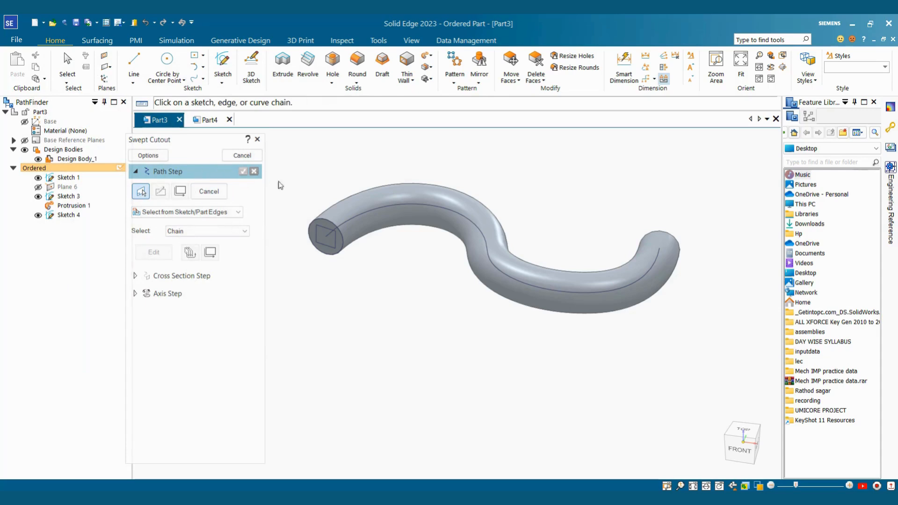
{"action": "left_click", "coordinate": [367, 215]}
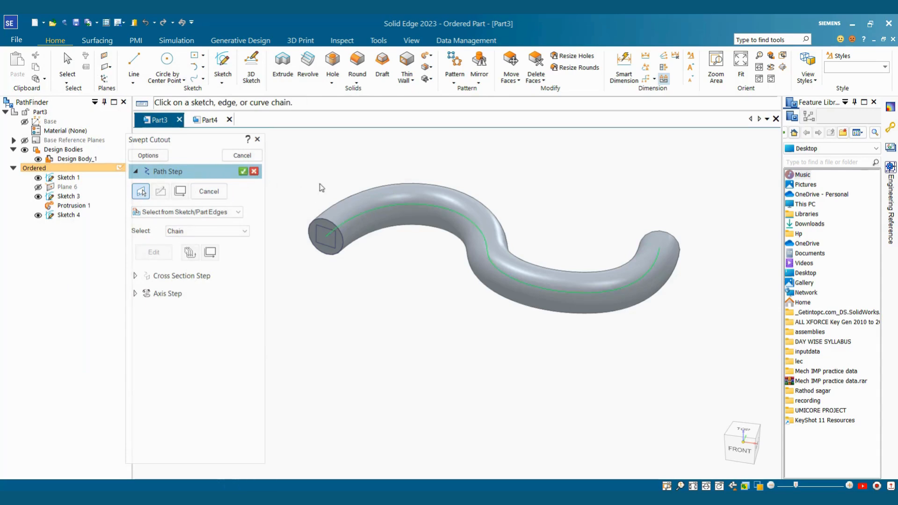
{"action": "left_click", "coordinate": [243, 171]}
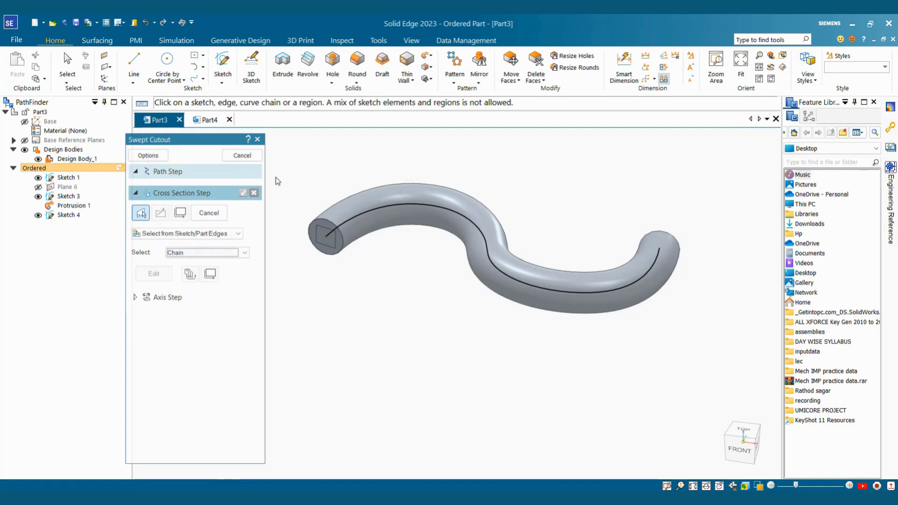
{"action": "left_click", "coordinate": [322, 234]}
{"action": "middle_click_drag", "start_coordinate": [435, 333], "coordinate": [252, 333]}
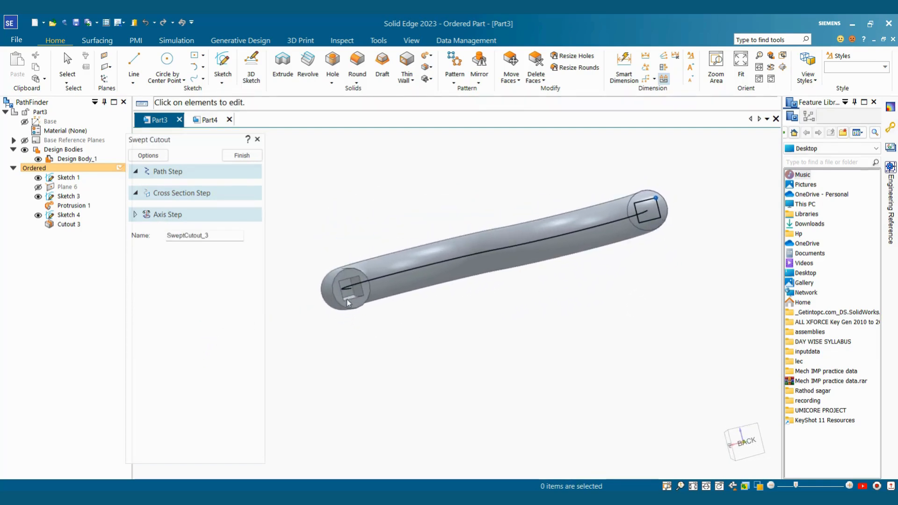
{"action": "middle_click_drag", "start_coordinate": [413, 306], "coordinate": [359, 312]}
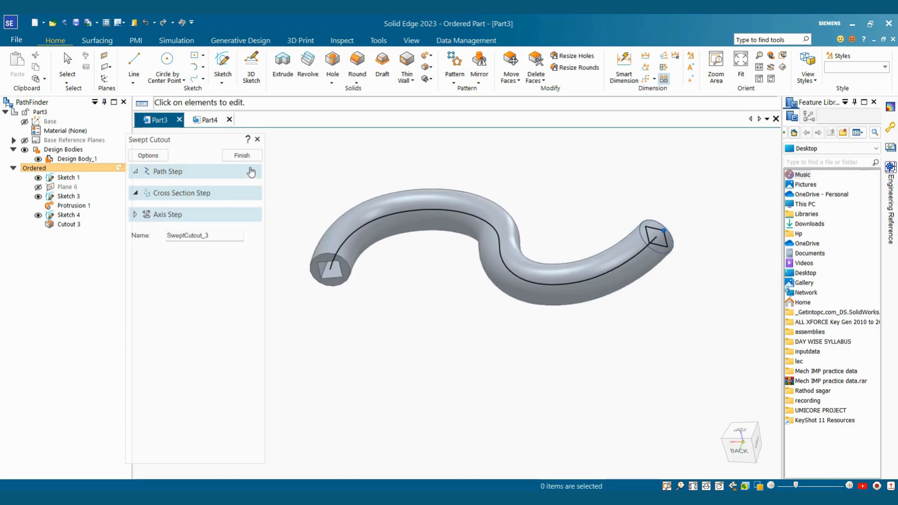
{"action": "left_click", "coordinate": [243, 156]}
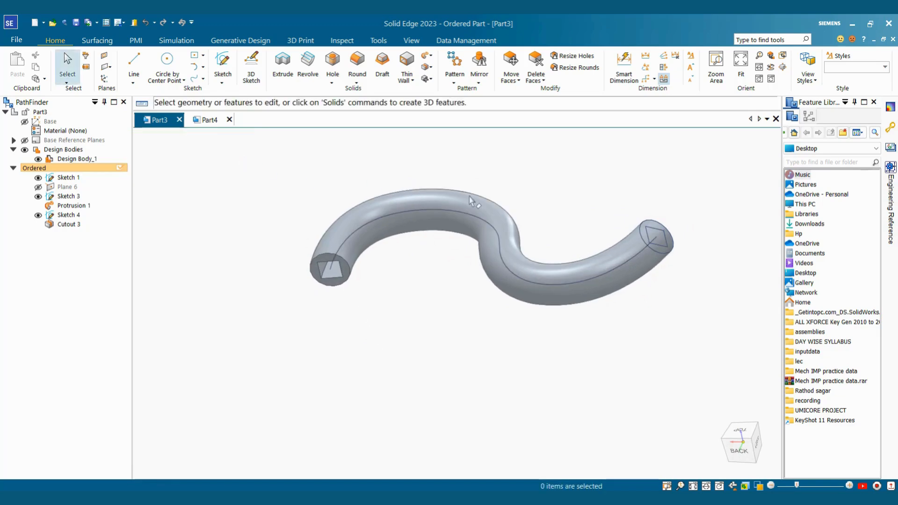
{"action": "scroll", "coordinate": [470, 196], "scroll_direction": "down", "scroll_amount": 1}
{"action": "middle_click_drag", "start_coordinate": [470, 196], "coordinate": [446, 242]}
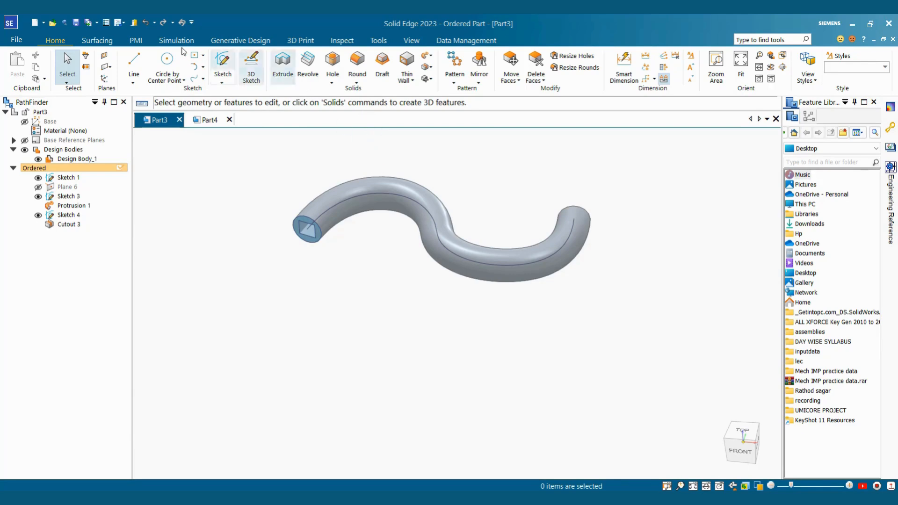
{"action": "left_click", "coordinate": [229, 74]}
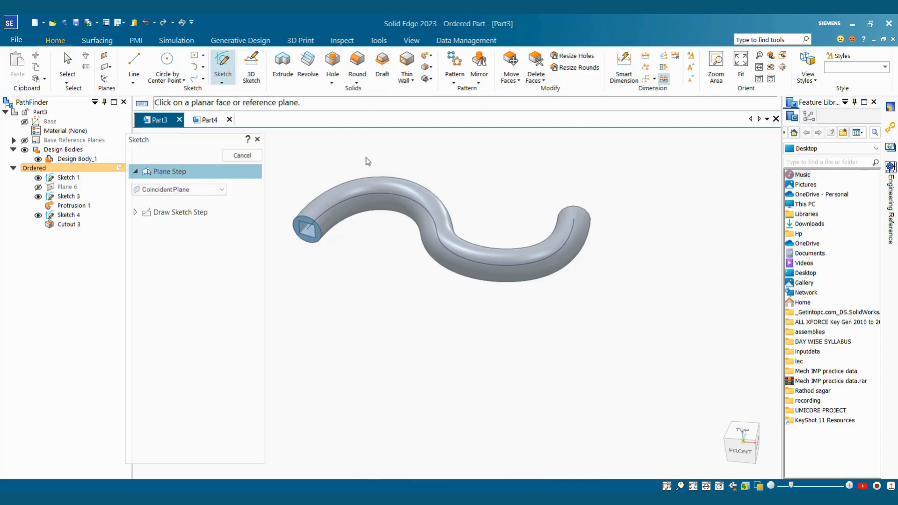
{"action": "key", "text": "Escape"}
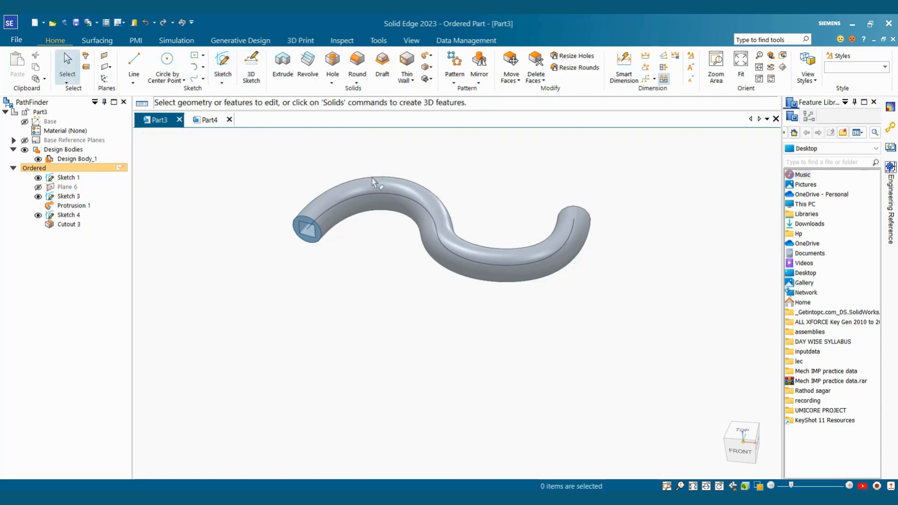
Create a new part from the iso metric part.par template.
{"action": "key", "text": "ctrl+n"}
{"action": "left_click", "coordinate": [449, 199]}
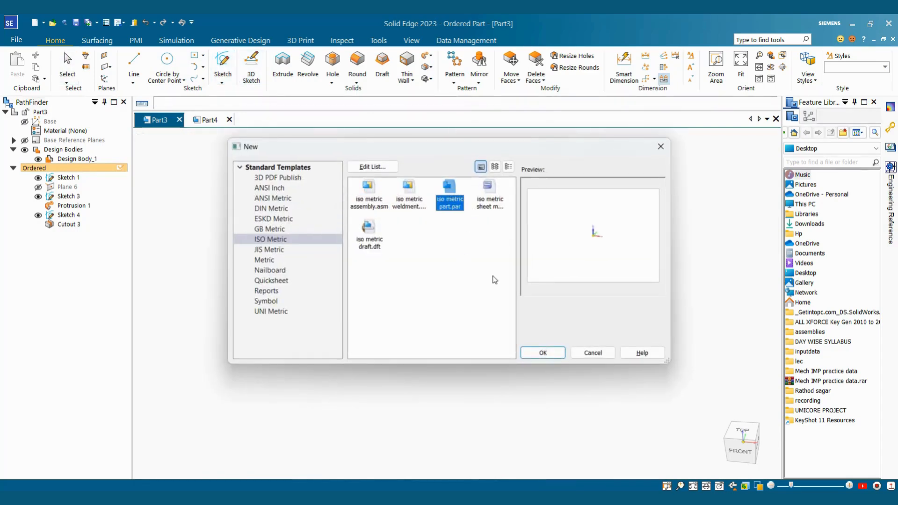
{"action": "left_click", "coordinate": [542, 353]}
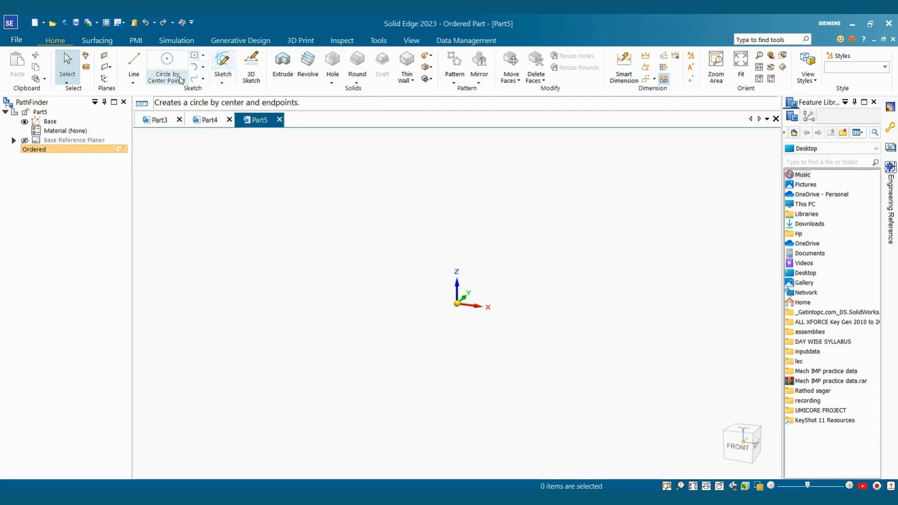
On the front XZ plane, sketch an open three-line path: about 96 mm up, about 201 mm across, and a longer line straight down.
{"action": "left_click", "coordinate": [225, 64]}
{"action": "left_click", "coordinate": [538, 238]}
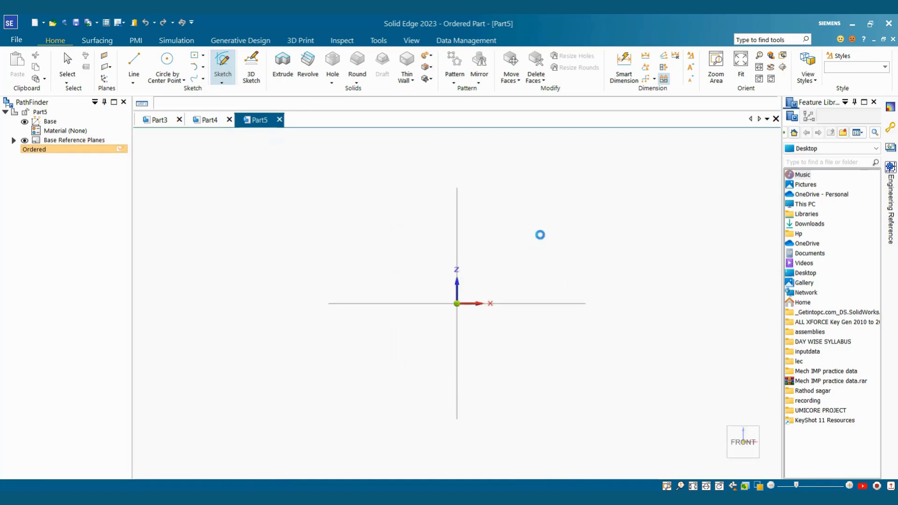
{"action": "left_click", "coordinate": [139, 63]}
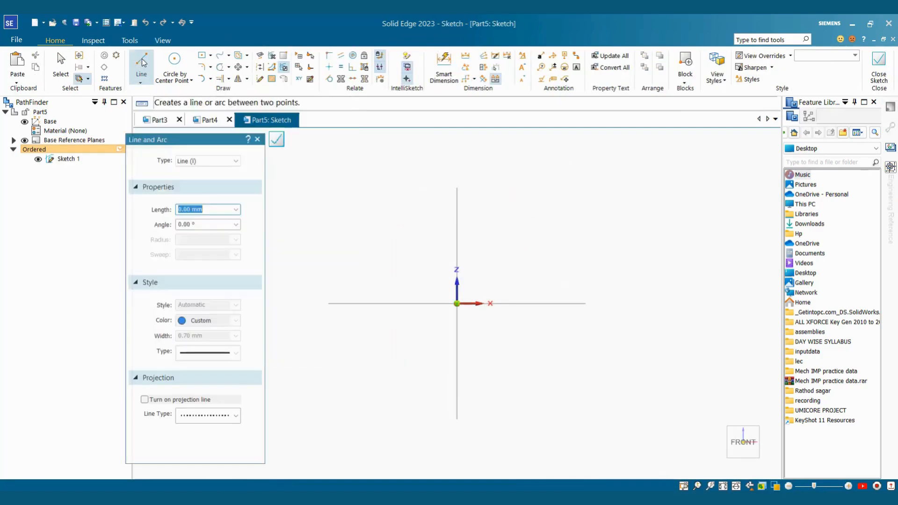
{"action": "scroll", "coordinate": [405, 290], "scroll_direction": "down", "scroll_amount": 1}
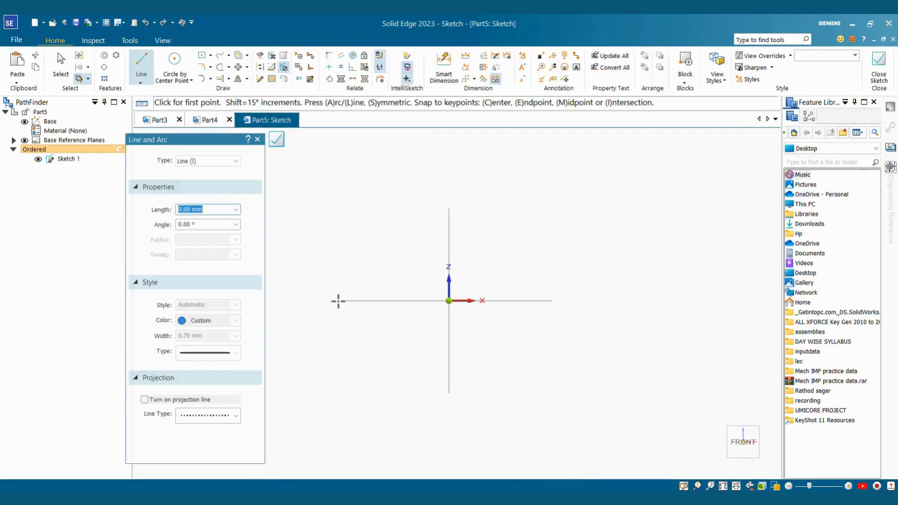
{"action": "left_click", "coordinate": [302, 301]}
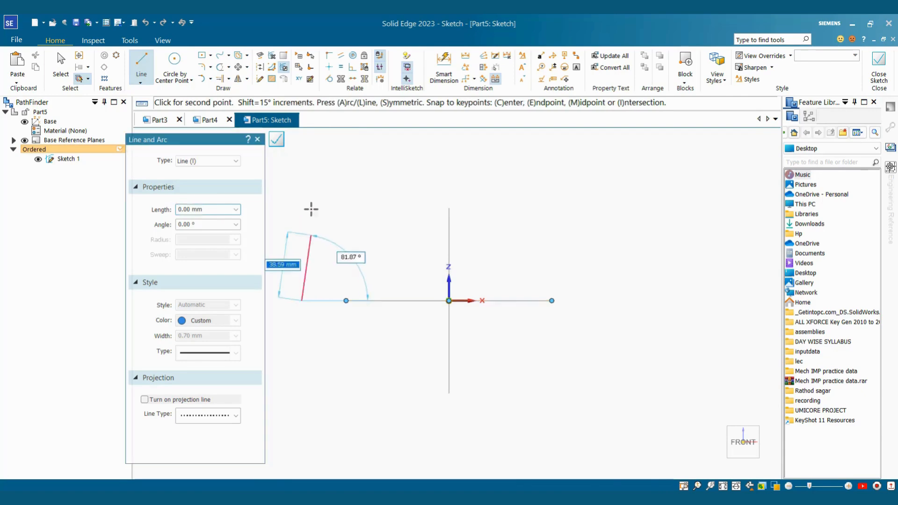
{"action": "left_click", "coordinate": [301, 136]}
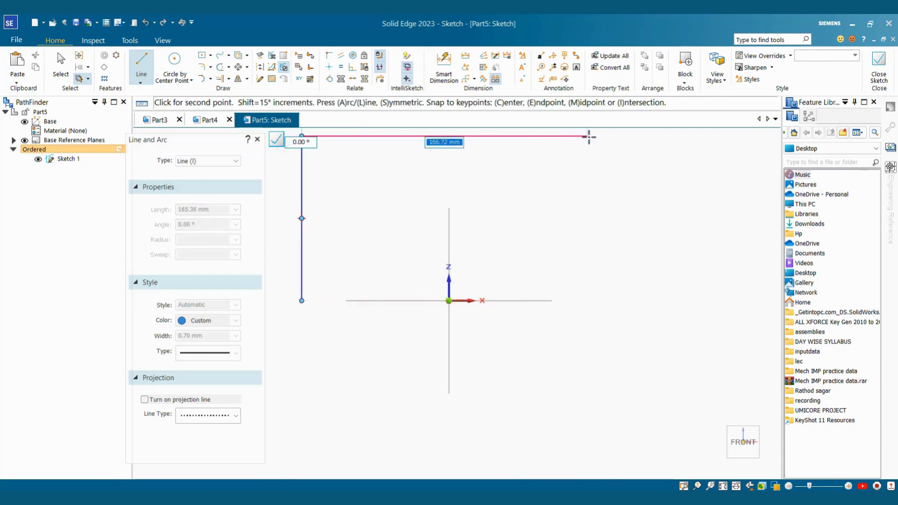
{"action": "left_click", "coordinate": [646, 137]}
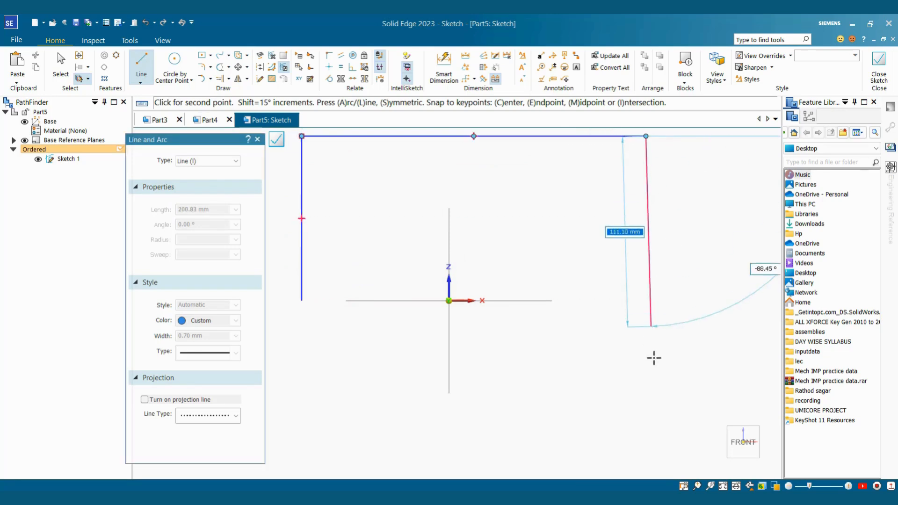
{"action": "left_click", "coordinate": [646, 398]}
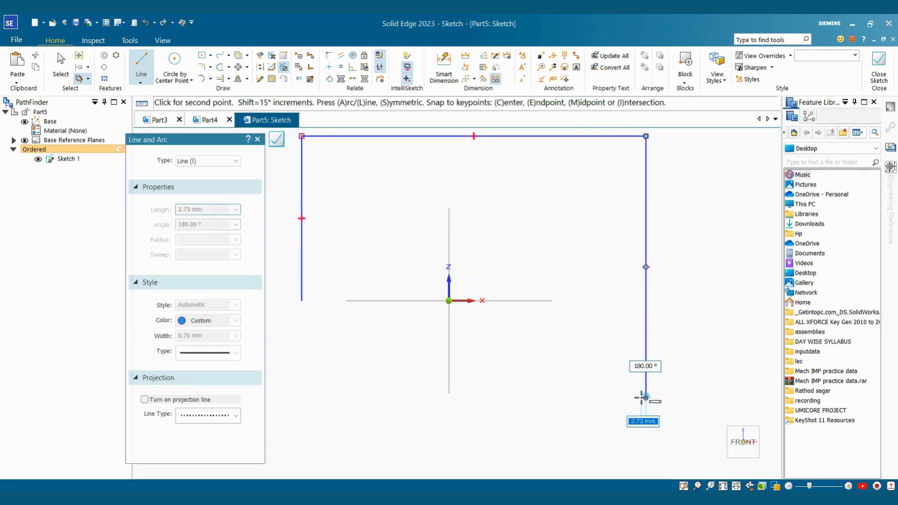
{"action": "key", "text": "Escape"}
Dimension the path's shorter vertical line to 100 mm and its horizontal line to 200 mm.
{"action": "left_click", "coordinate": [444, 68]}
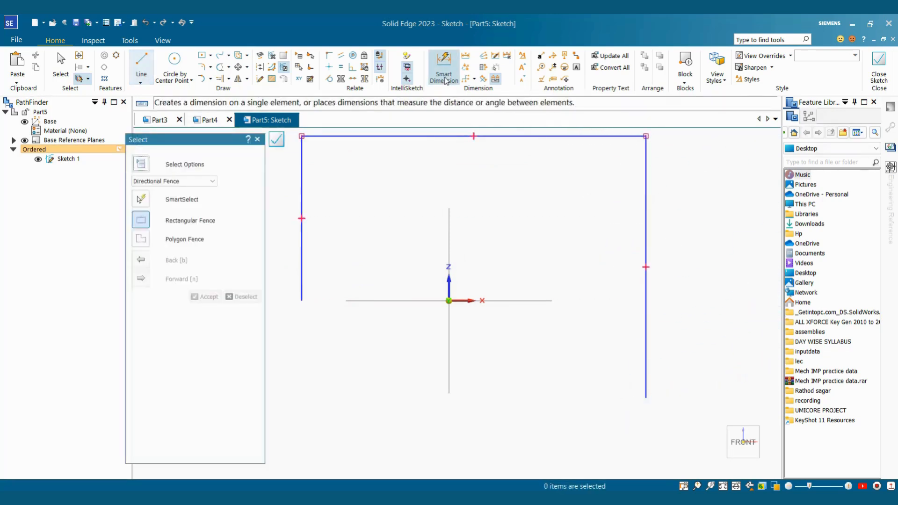
{"action": "left_click", "coordinate": [304, 189]}
{"action": "left_click", "coordinate": [283, 219]}
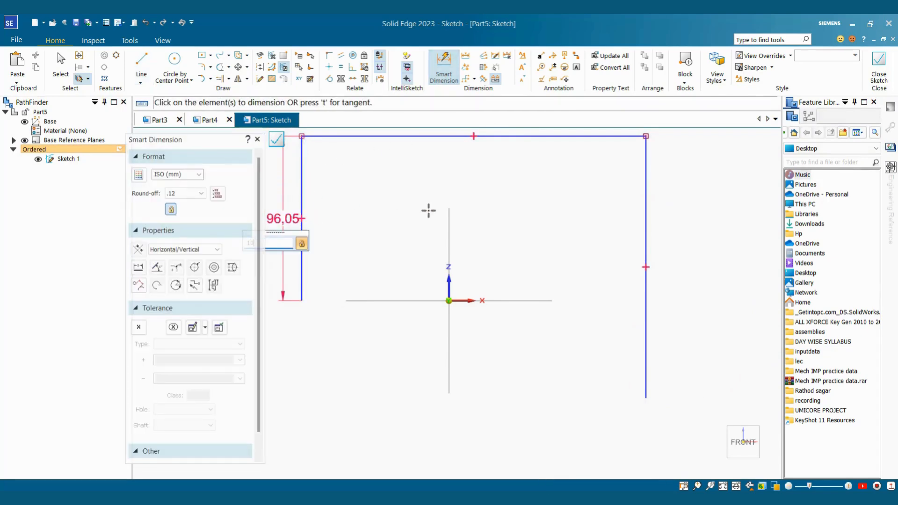
{"action": "key", "text": "Return"}
{"action": "left_click", "coordinate": [461, 186]}
{"action": "left_click", "coordinate": [481, 166]}
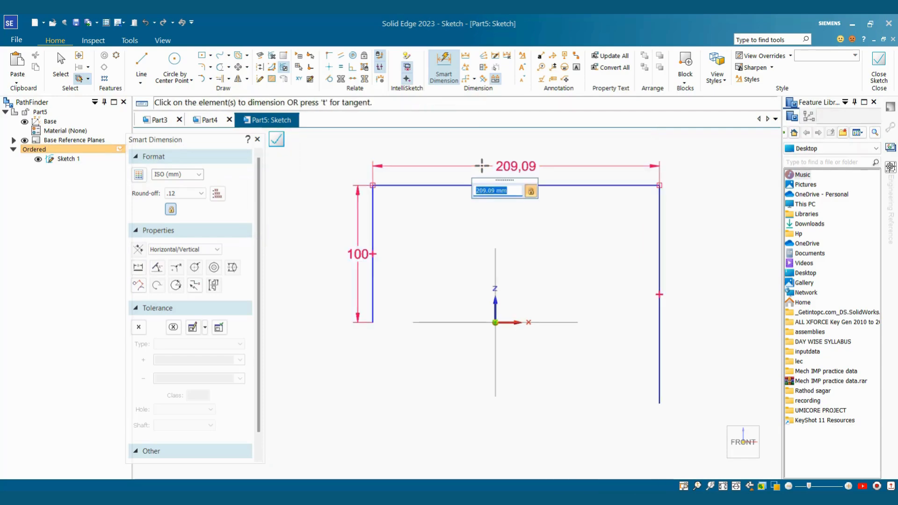
{"action": "type", "text": "200"}
{"action": "key", "text": "Return"}
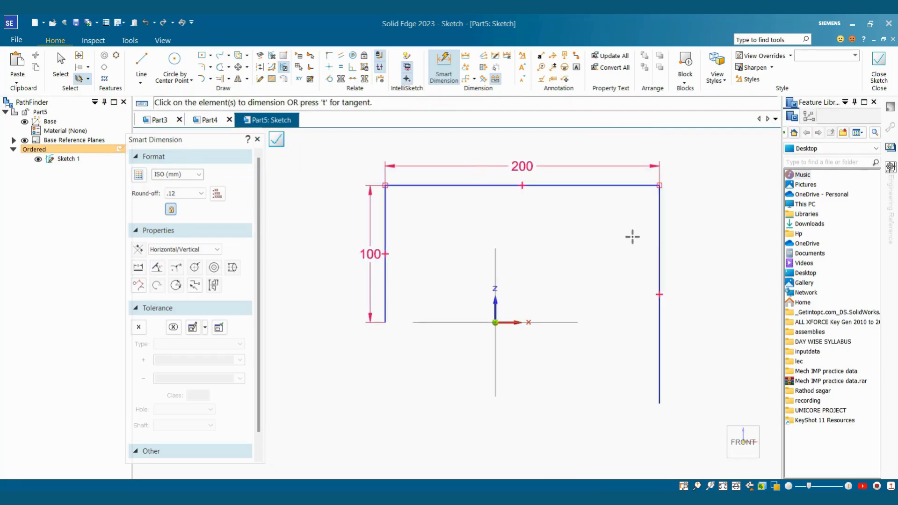
Dimension the path's longer vertical line to 150 mm.
{"action": "left_click", "coordinate": [660, 232]}
{"action": "left_click", "coordinate": [681, 247]}
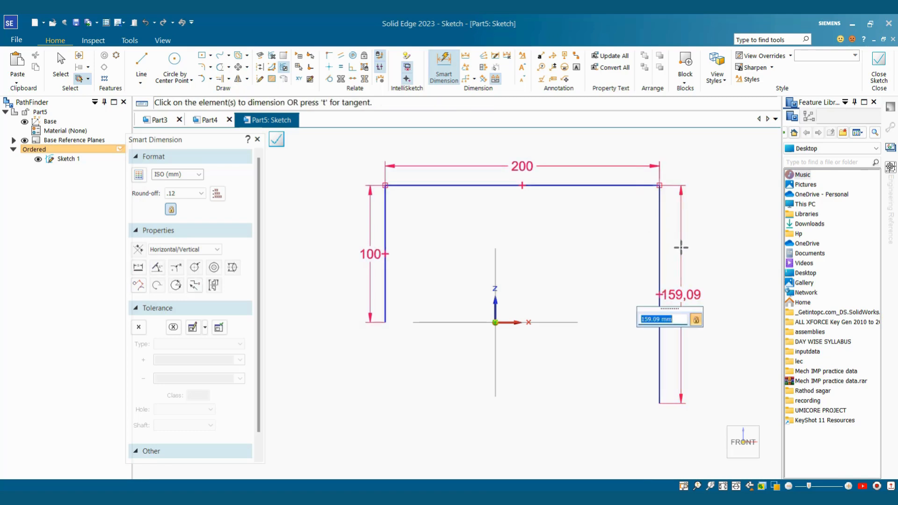
{"action": "type", "text": "150"}
{"action": "key", "text": "Return"}
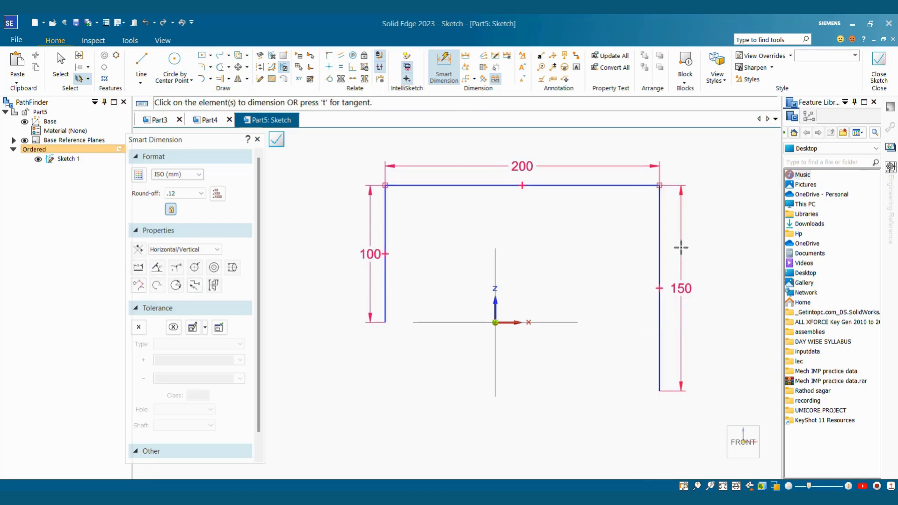
Fillet both corners of the path, about 32 mm radius at the shorter vertical line and about 37 mm at the longer one.
{"action": "left_click", "coordinate": [210, 66]}
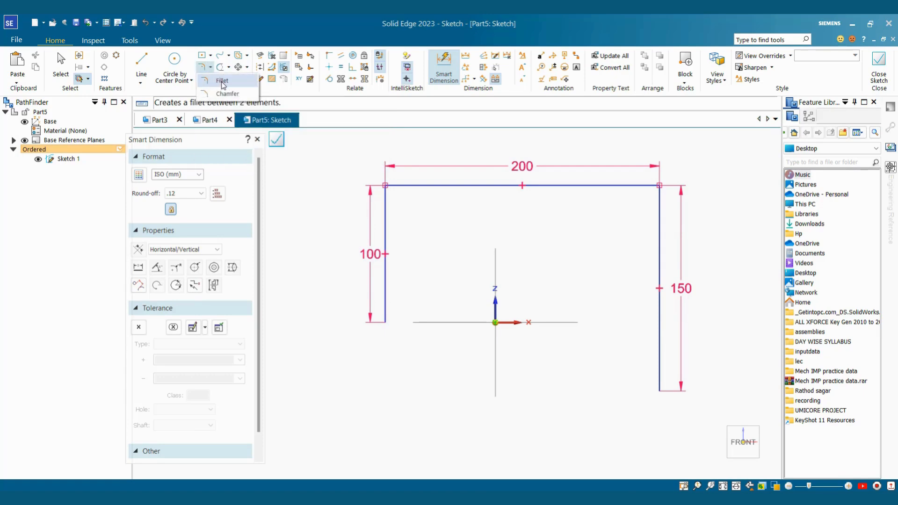
{"action": "left_click", "coordinate": [222, 81]}
{"action": "left_click", "coordinate": [396, 201]}
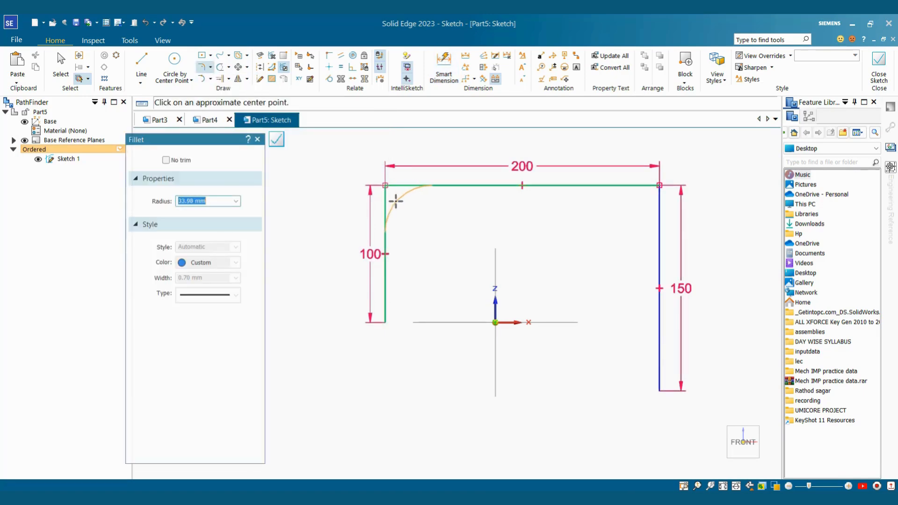
{"action": "left_click", "coordinate": [396, 201]}
{"action": "left_click", "coordinate": [649, 207]}
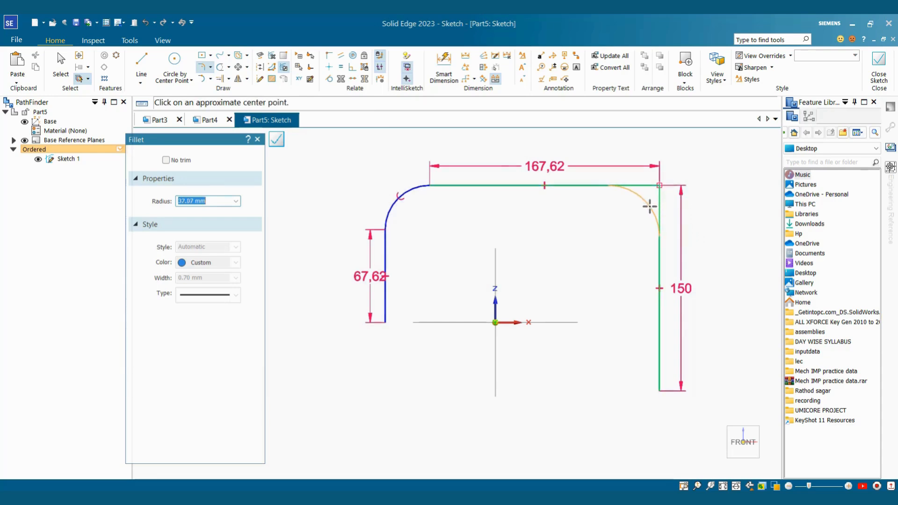
{"action": "left_click", "coordinate": [650, 206]}
Dimension the fillet radii to 35 mm beside the shorter vertical line and 38 mm beside the longer one, and finish the path sketch.
{"action": "left_click", "coordinate": [443, 67]}
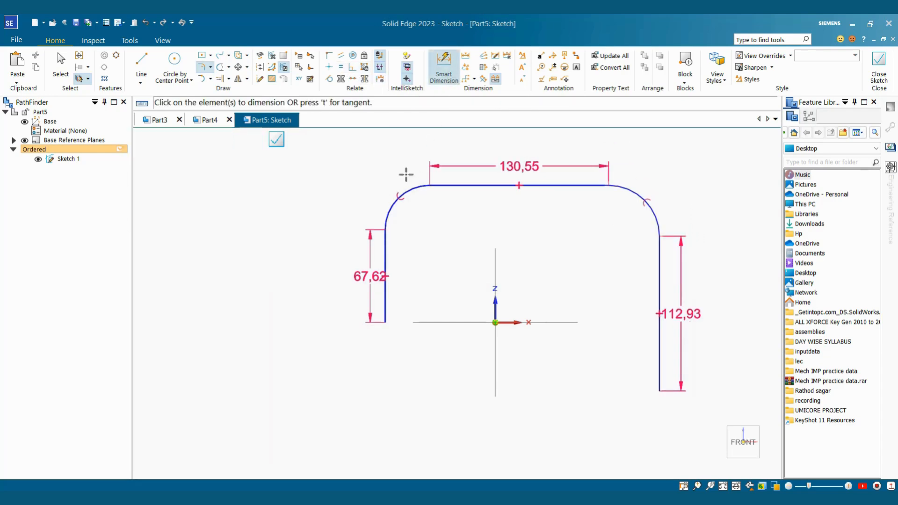
{"action": "left_click", "coordinate": [402, 191]}
{"action": "left_click", "coordinate": [373, 163]}
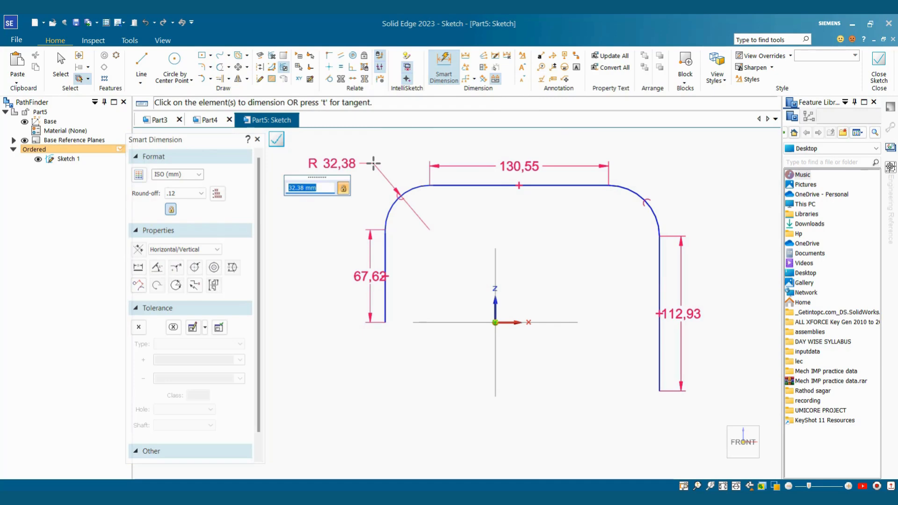
{"action": "type", "text": "35"}
{"action": "key", "text": "Return"}
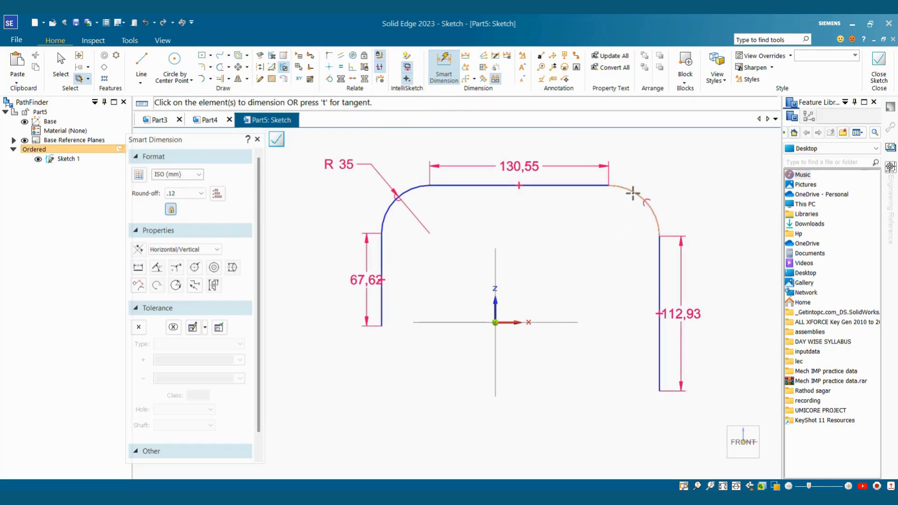
{"action": "left_click", "coordinate": [646, 201]}
{"action": "left_click", "coordinate": [689, 167]}
{"action": "type", "text": "38"}
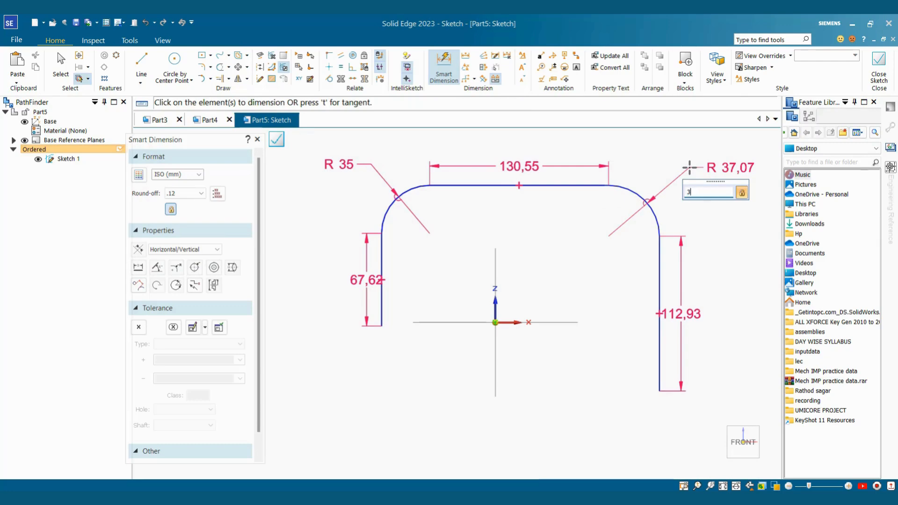
{"action": "key", "text": "Return"}
{"action": "left_click", "coordinate": [883, 79]}
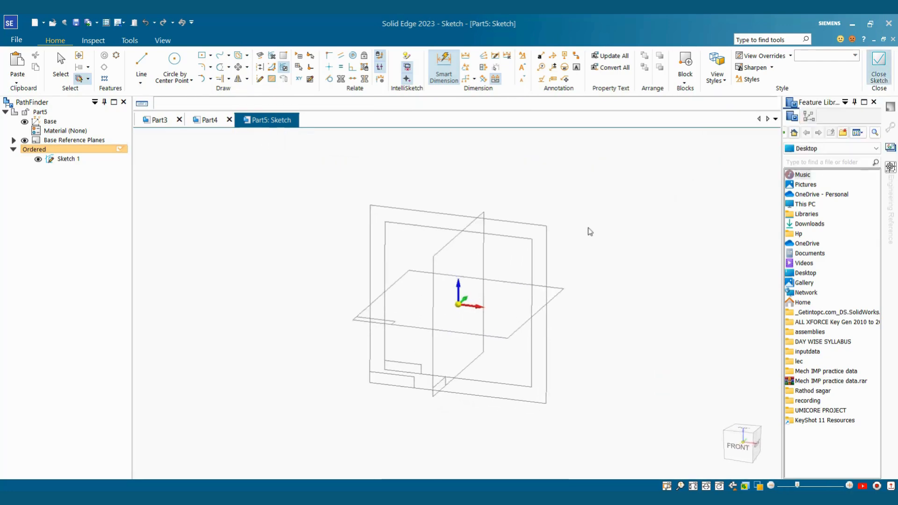
{"action": "left_click", "coordinate": [243, 155]}
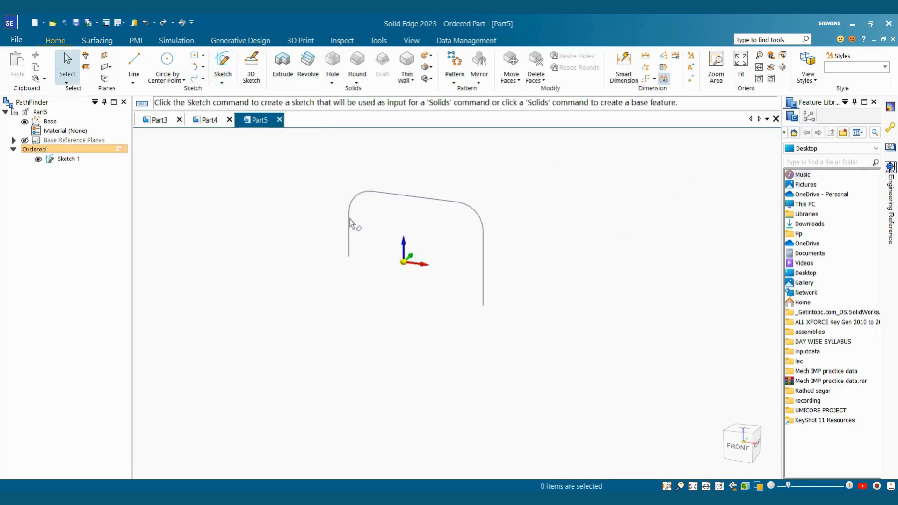
Create a reference plane normal to the shorter vertical line at its free lower end.
{"action": "left_click", "coordinate": [107, 66]}
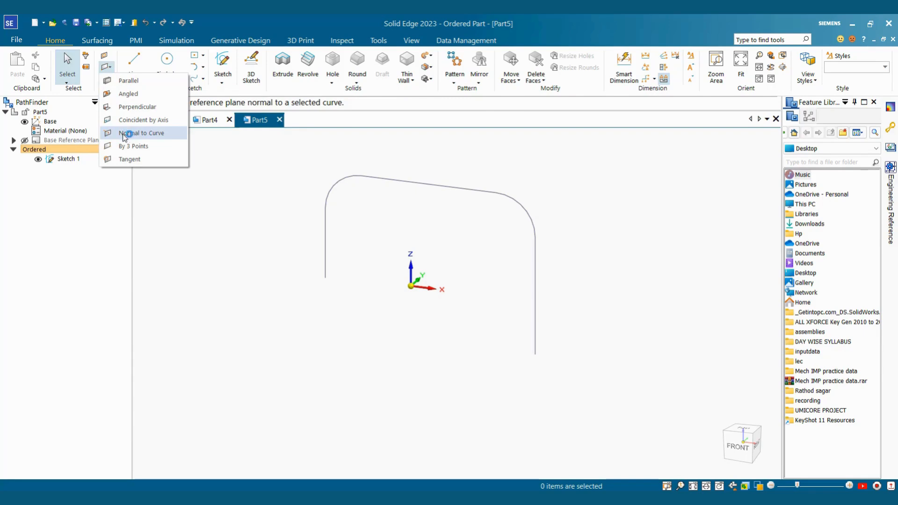
{"action": "left_click", "coordinate": [137, 133]}
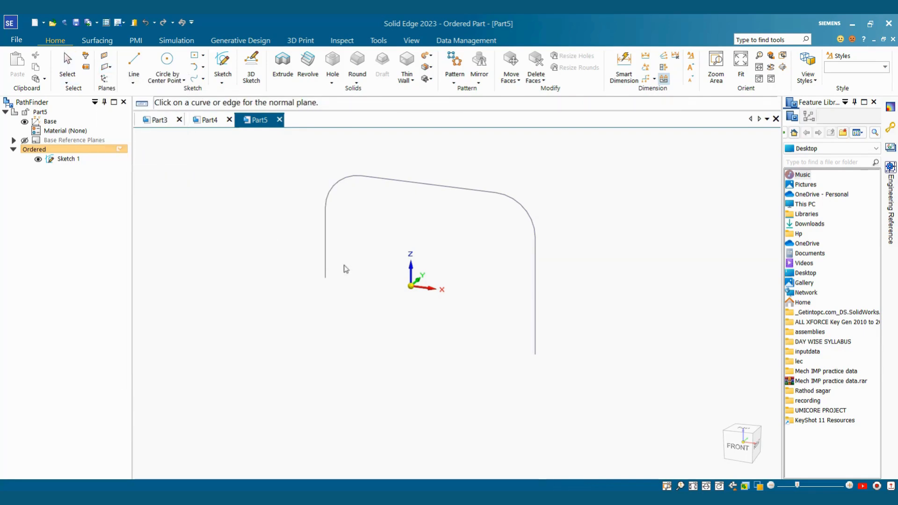
{"action": "left_click", "coordinate": [326, 213]}
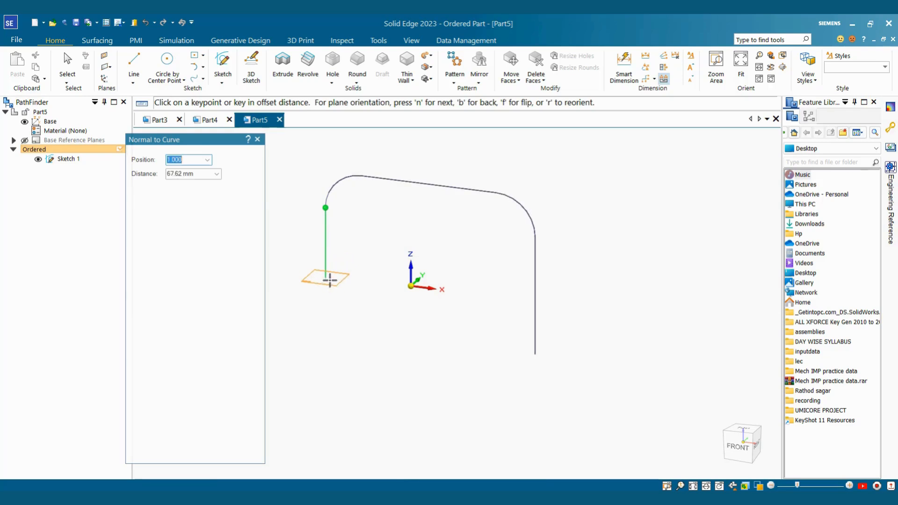
{"action": "left_click", "coordinate": [328, 291]}
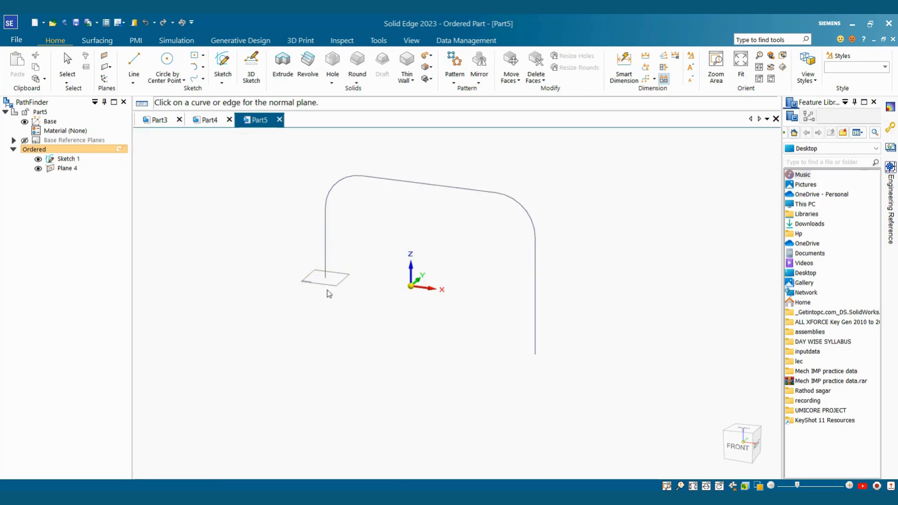
On the new normal plane, sketch a center rectangle about 19.6 by 16.5 mm centered on the path's end point.
{"action": "middle_click_drag", "start_coordinate": [361, 345], "coordinate": [367, 355]}
{"action": "scroll", "coordinate": [366, 355], "scroll_direction": "up", "scroll_amount": 1}
{"action": "scroll", "coordinate": [328, 270], "scroll_direction": "up", "scroll_amount": 2}
{"action": "scroll", "coordinate": [356, 275], "scroll_direction": "down", "scroll_amount": 4}
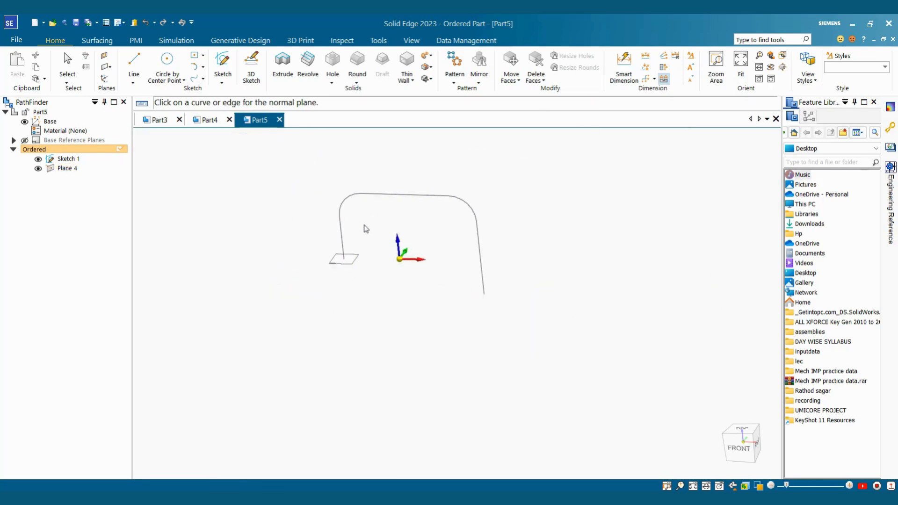
{"action": "scroll", "coordinate": [369, 248], "scroll_direction": "up", "scroll_amount": 2}
{"action": "left_click", "coordinate": [222, 66]}
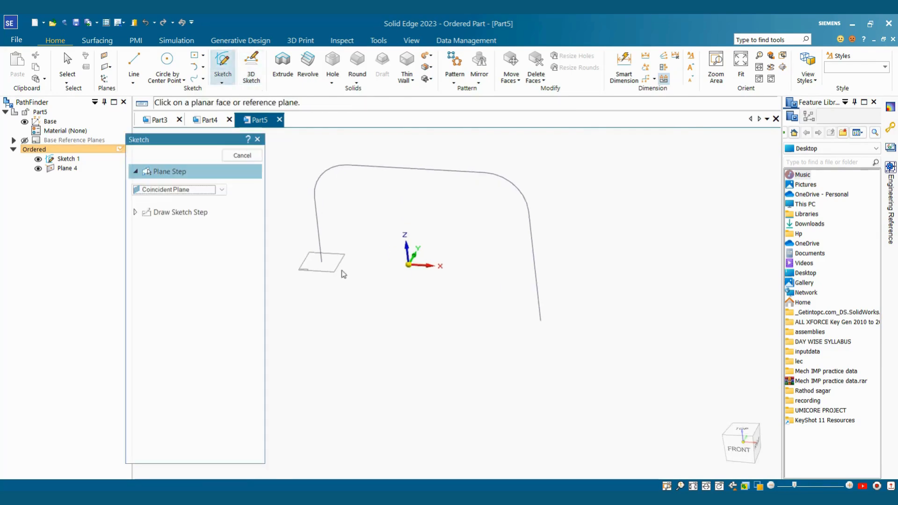
{"action": "left_click", "coordinate": [333, 266]}
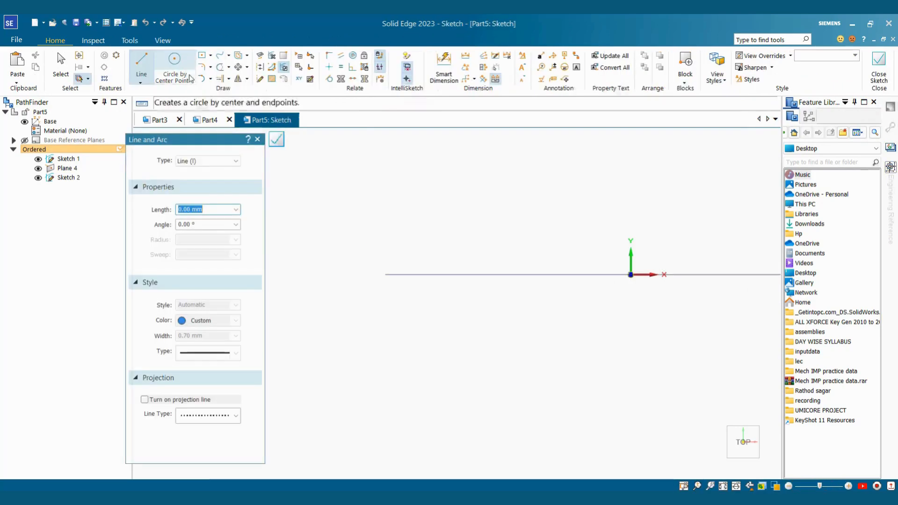
{"action": "left_click", "coordinate": [210, 56]}
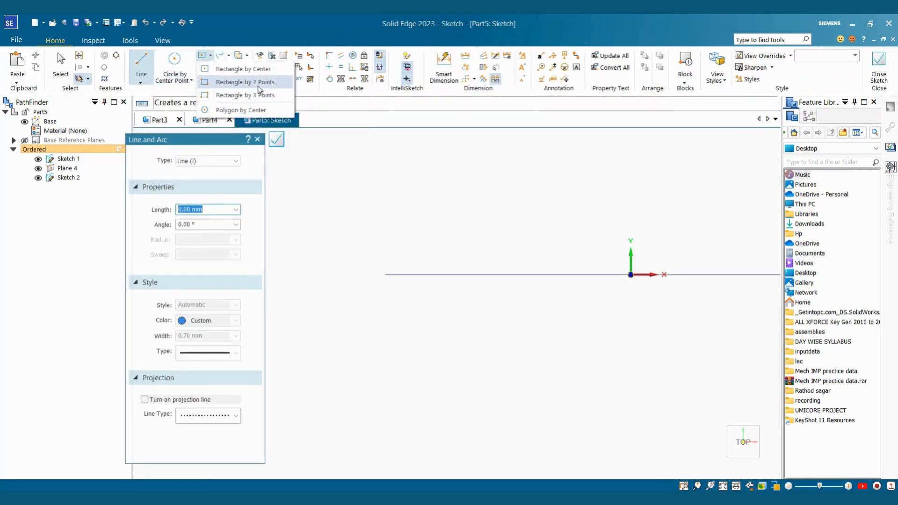
{"action": "left_click", "coordinate": [242, 68]}
{"action": "left_click", "coordinate": [385, 274]}
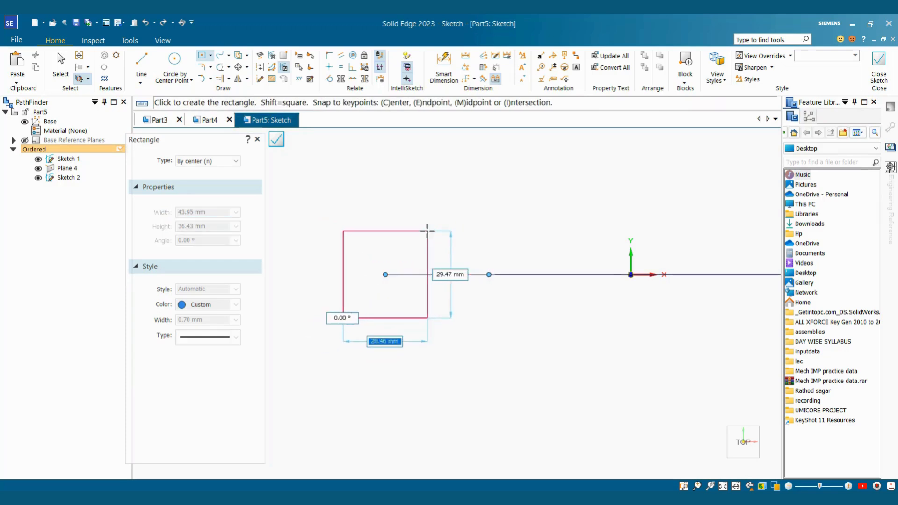
{"action": "left_click", "coordinate": [415, 250]}
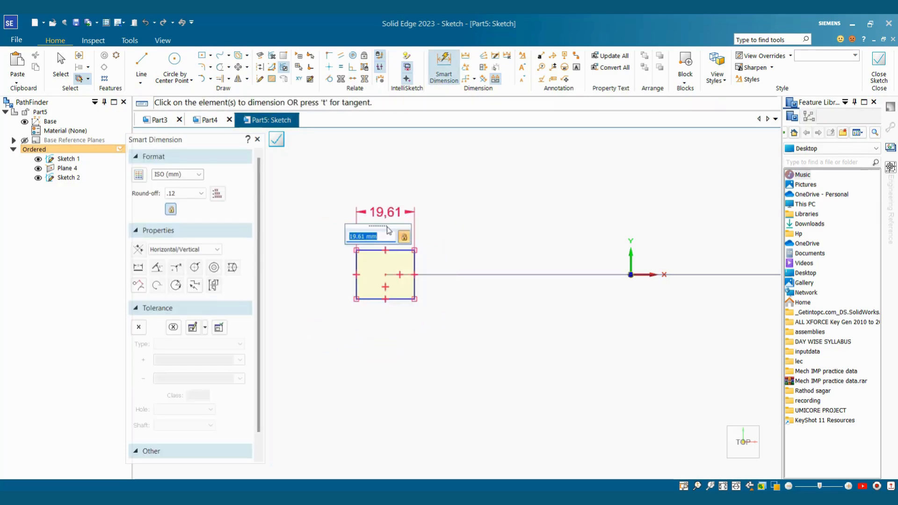
Dimension the rectangle to 18 mm wide and 16 mm high, and finish the cross-section sketch.
{"action": "type", "text": "18"}
{"action": "key", "text": "Return"}
{"action": "left_click", "coordinate": [358, 266]}
{"action": "left_click", "coordinate": [351, 262]}
{"action": "type", "text": "16"}
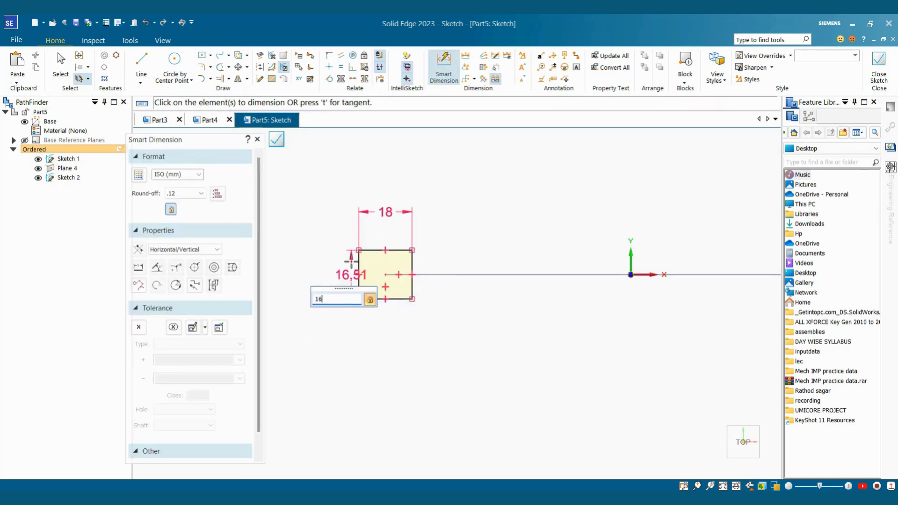
{"action": "key", "text": "Return"}
{"action": "scroll", "coordinate": [474, 239], "scroll_direction": "down", "scroll_amount": 3}
{"action": "mouse_move", "coordinate": [474, 238]}
{"action": "middle_mouse_down"}
{"action": "mouse_move", "coordinate": [467, 156]}
{"action": "mouse_move", "coordinate": [496, 133]}
{"action": "middle_mouse_up"}
{"action": "scroll", "coordinate": [528, 273], "scroll_direction": "up", "scroll_amount": 1}
{"action": "left_click", "coordinate": [883, 79]}
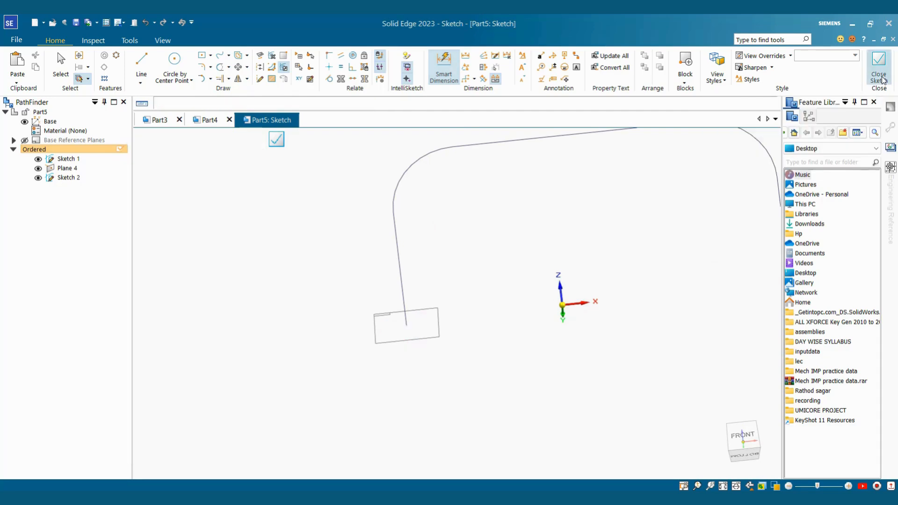
{"action": "left_click", "coordinate": [241, 156]}
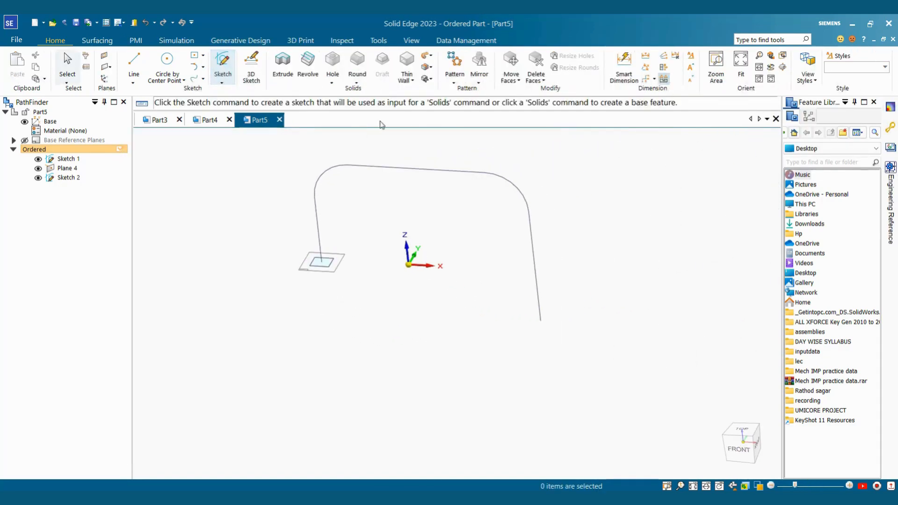
Create a swept protrusion with the single path and cross section option, using the filleted path and the rectangle as cross section.
{"action": "middle_click_drag", "start_coordinate": [393, 150], "coordinate": [375, 176]}
{"action": "scroll", "coordinate": [377, 178], "scroll_direction": "up", "scroll_amount": 1}
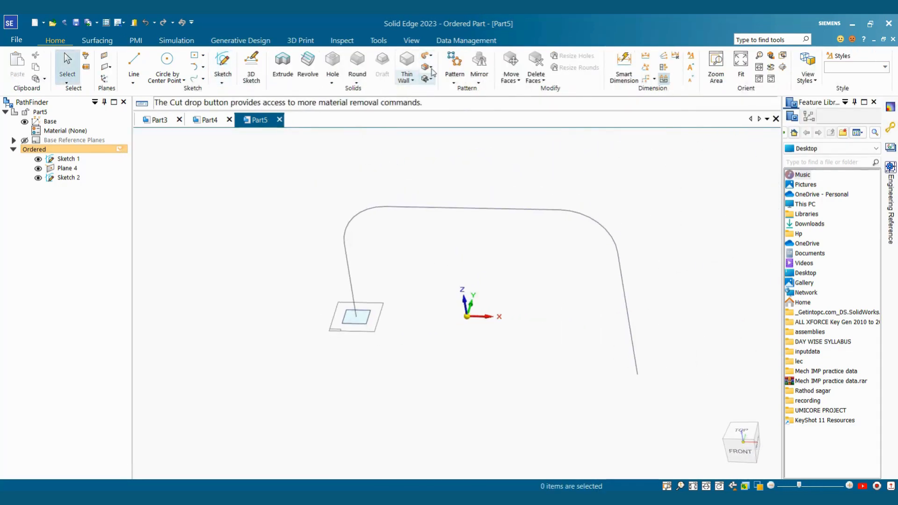
{"action": "left_click", "coordinate": [426, 55]}
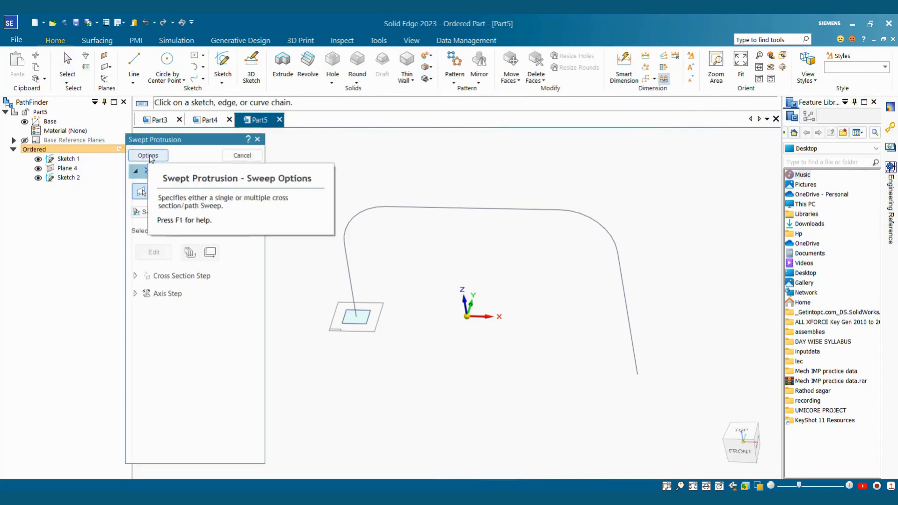
{"action": "left_click", "coordinate": [149, 156]}
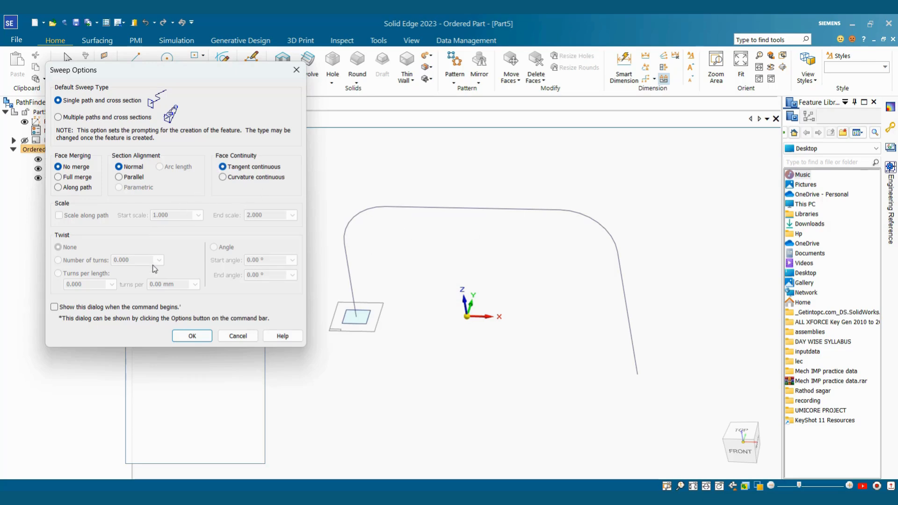
{"action": "left_click", "coordinate": [191, 336]}
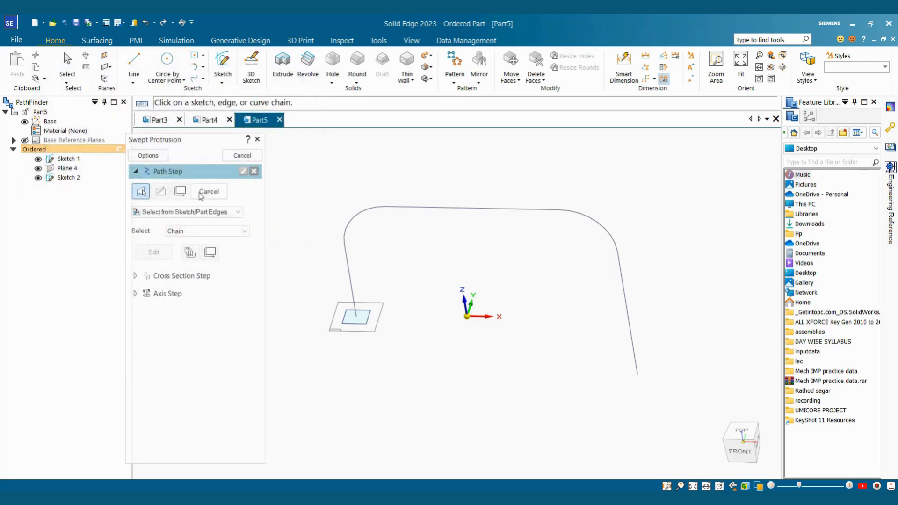
{"action": "left_click", "coordinate": [372, 211]}
{"action": "left_click", "coordinate": [241, 173]}
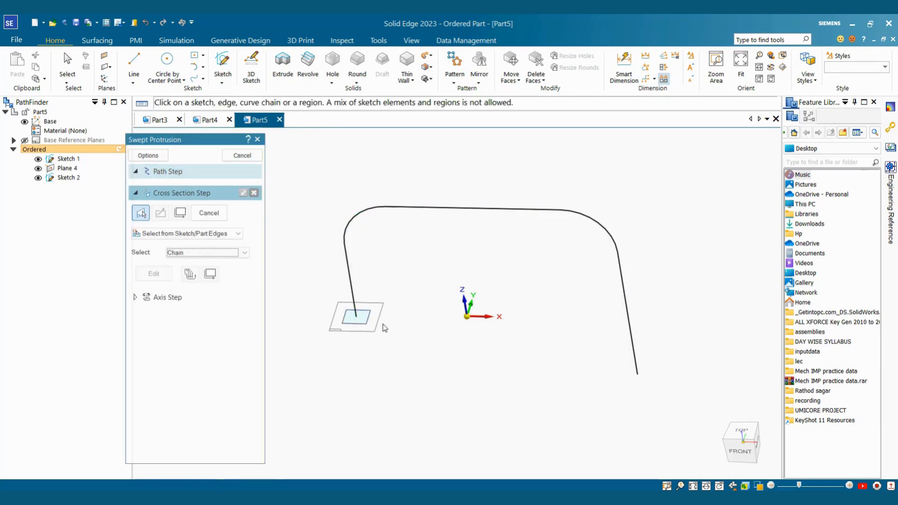
{"action": "left_click", "coordinate": [368, 319]}
In the swept protrusion's options, enable scaling along the path with an end scale of 1.5.
{"action": "middle_click_drag", "start_coordinate": [437, 360], "coordinate": [453, 314]}
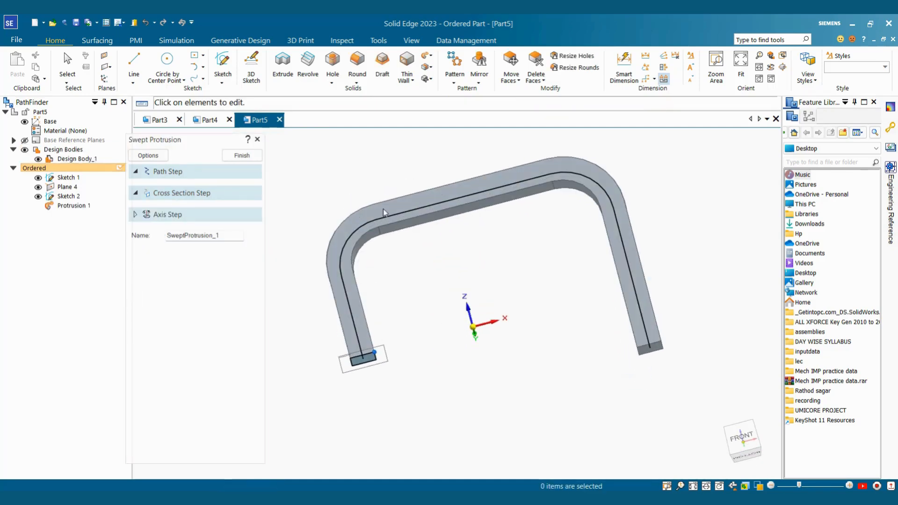
{"action": "scroll", "coordinate": [670, 385], "scroll_direction": "up", "scroll_amount": 1}
{"action": "middle_click_drag", "start_coordinate": [670, 386], "coordinate": [629, 327]}
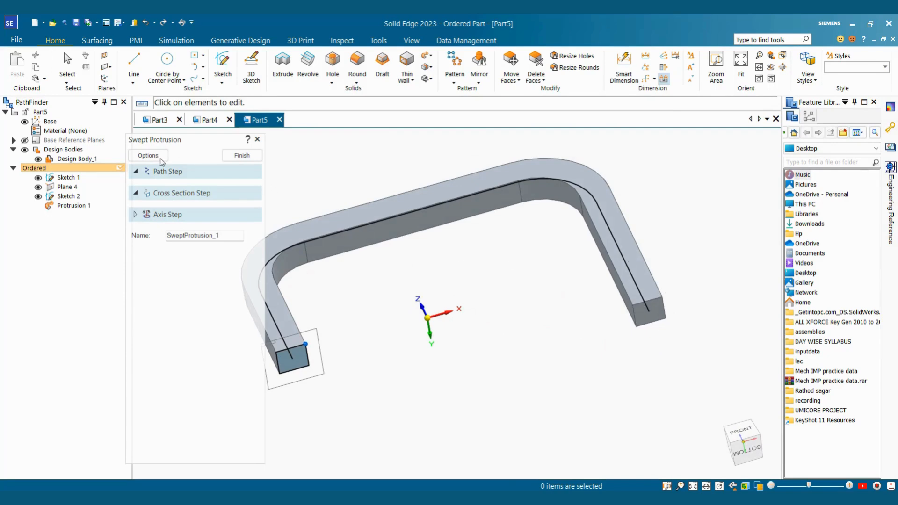
{"action": "left_click", "coordinate": [145, 157]}
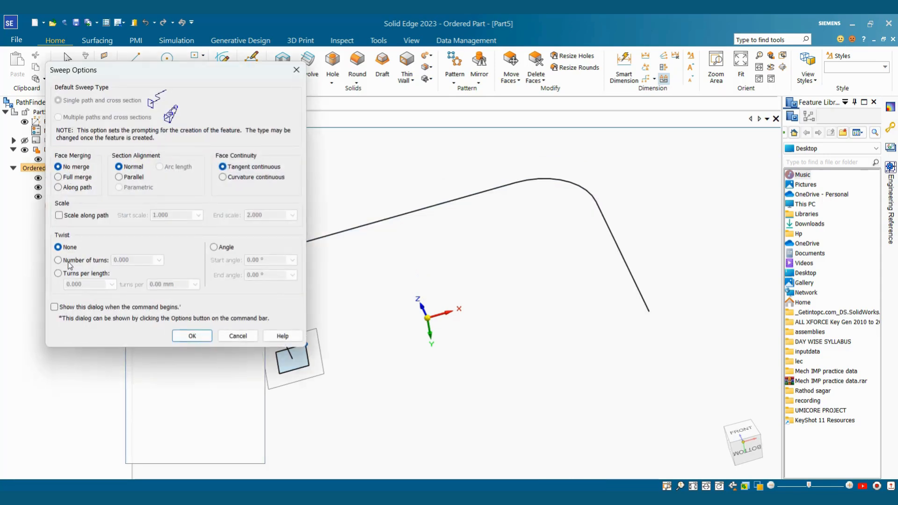
{"action": "left_click", "coordinate": [58, 216]}
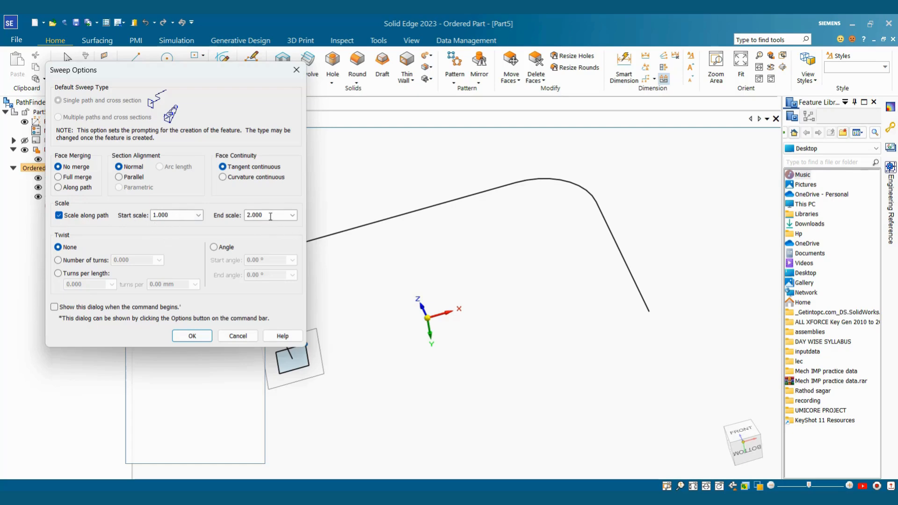
{"action": "left_click_drag", "start_coordinate": [270, 217], "coordinate": [244, 217]}
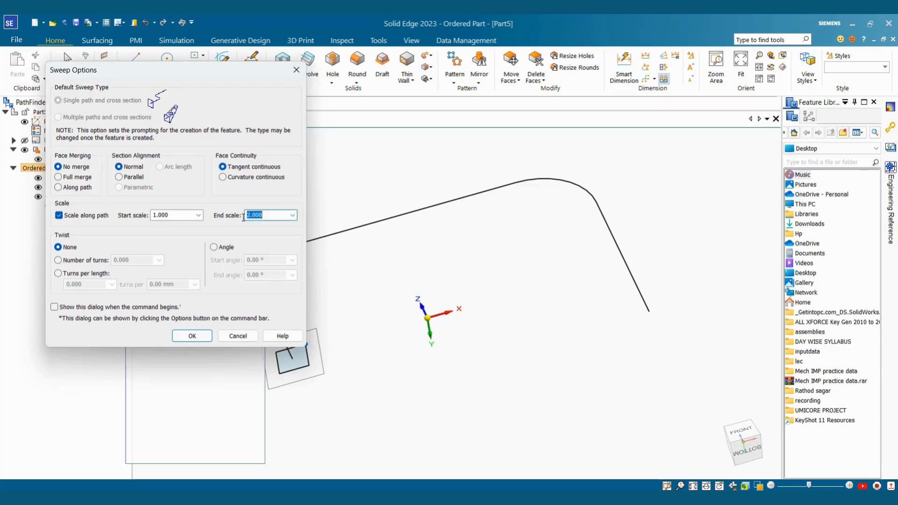
{"action": "type", "text": "1.5"}
{"action": "key", "text": "Return"}
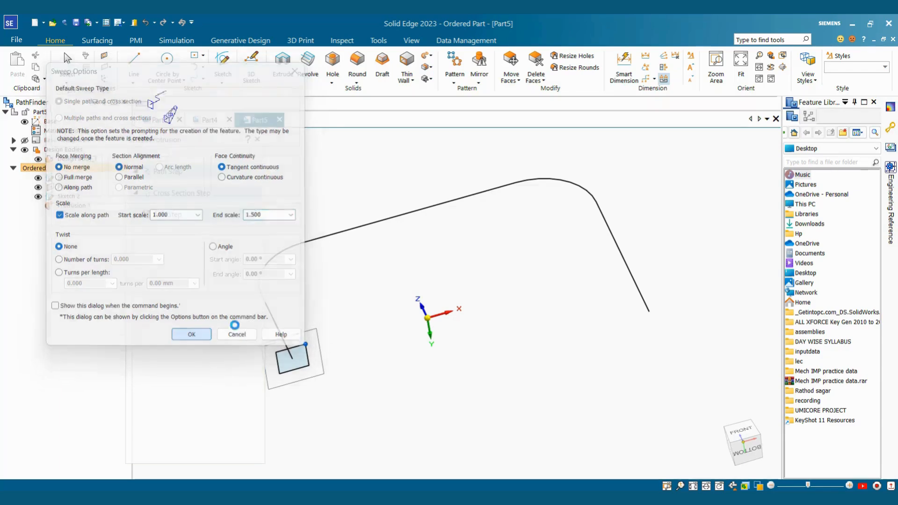
Examine the scaled swept protrusion along its bends and compare the section size at its start and end.
{"action": "scroll", "coordinate": [527, 290], "scroll_direction": "down", "scroll_amount": 1}
{"action": "middle_click_drag", "start_coordinate": [528, 290], "coordinate": [491, 276]}
{"action": "scroll", "coordinate": [459, 296], "scroll_direction": "up", "scroll_amount": 4}
{"action": "mouse_move", "coordinate": [402, 320]}
{"action": "middle_mouse_down"}
{"action": "mouse_move", "coordinate": [398, 290]}
{"action": "mouse_move", "coordinate": [398, 312]}
{"action": "middle_mouse_up"}
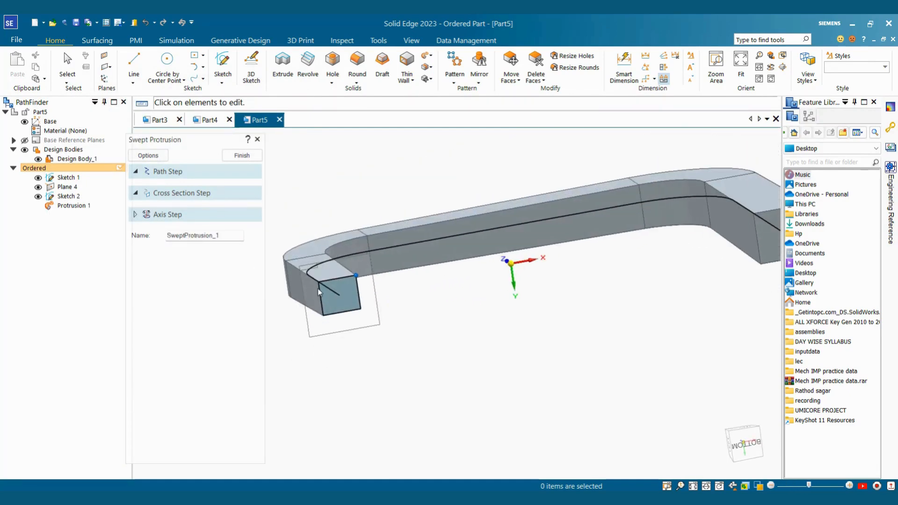
{"action": "scroll", "coordinate": [319, 285], "scroll_direction": "down", "scroll_amount": 2}
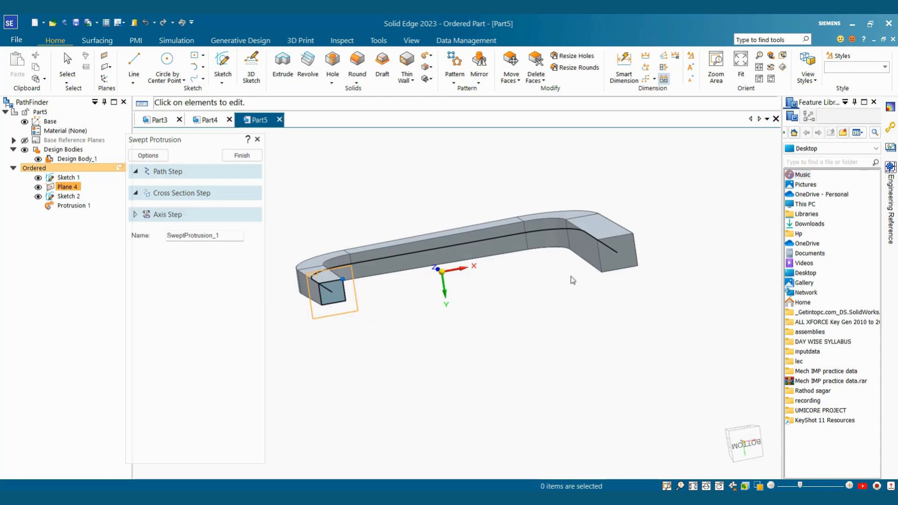
{"action": "scroll", "coordinate": [595, 251], "scroll_direction": "up", "scroll_amount": 2}
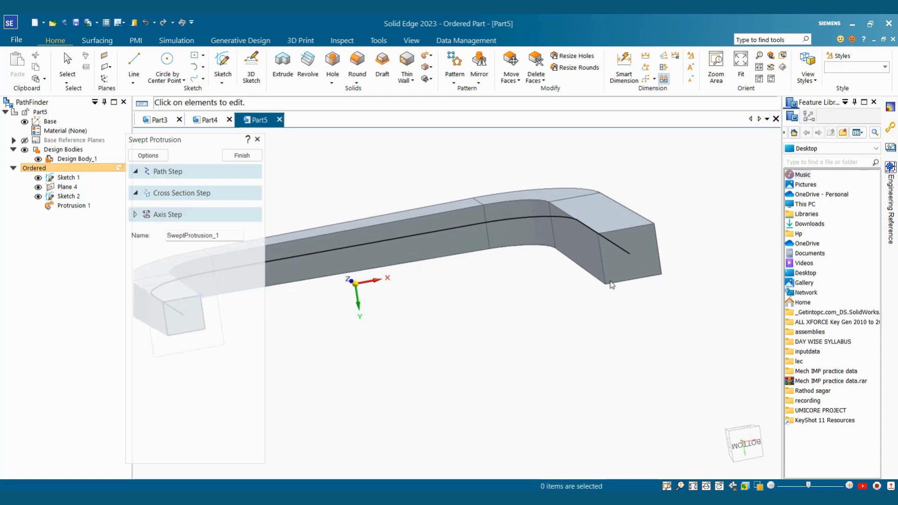
{"action": "scroll", "coordinate": [640, 236], "scroll_direction": "down", "scroll_amount": 2}
{"action": "mouse_move", "coordinate": [640, 236]}
{"action": "middle_mouse_down"}
{"action": "mouse_move", "coordinate": [655, 226]}
{"action": "mouse_move", "coordinate": [644, 245]}
{"action": "middle_mouse_up"}
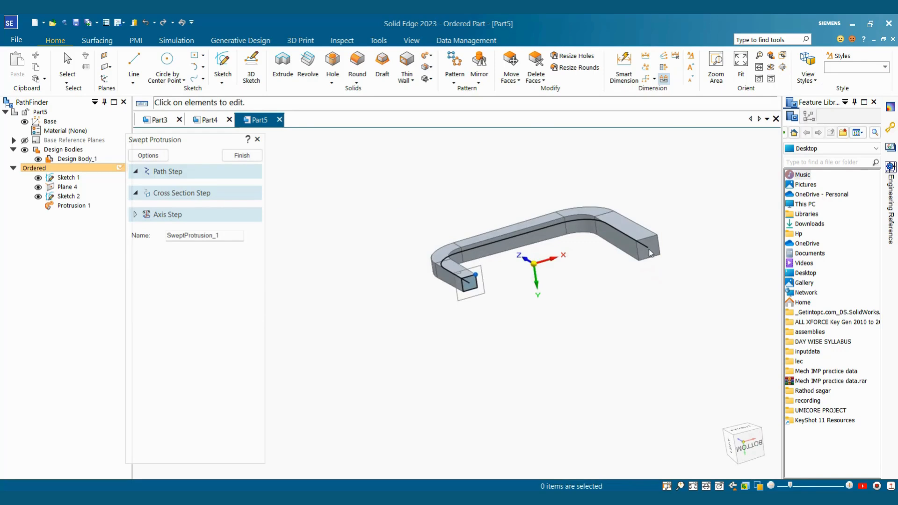
{"action": "scroll", "coordinate": [643, 244], "scroll_direction": "up", "scroll_amount": 2}
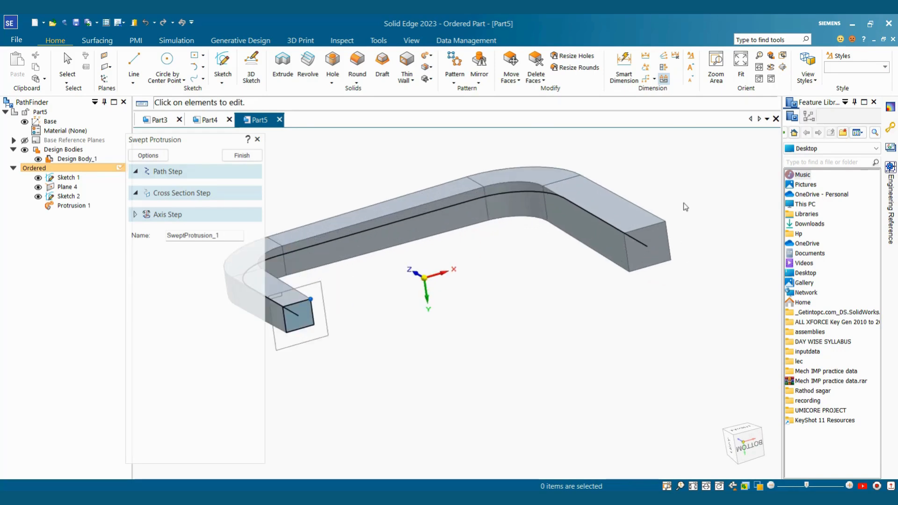
{"action": "scroll", "coordinate": [690, 188], "scroll_direction": "down", "scroll_amount": 2}
{"action": "middle_click_drag", "start_coordinate": [690, 188], "coordinate": [709, 192]}
{"action": "scroll", "coordinate": [711, 196], "scroll_direction": "up", "scroll_amount": 2}
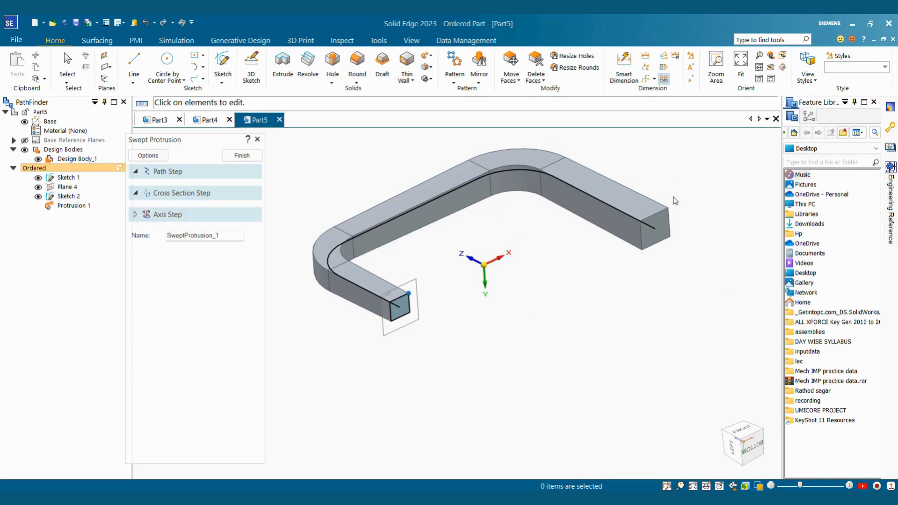
{"action": "middle_click_drag", "start_coordinate": [681, 184], "coordinate": [412, 260]}
{"action": "scroll", "coordinate": [433, 258], "scroll_direction": "up", "scroll_amount": 1}
{"action": "scroll", "coordinate": [432, 246], "scroll_direction": "down", "scroll_amount": 3}
{"action": "scroll", "coordinate": [407, 261], "scroll_direction": "up", "scroll_amount": 2}
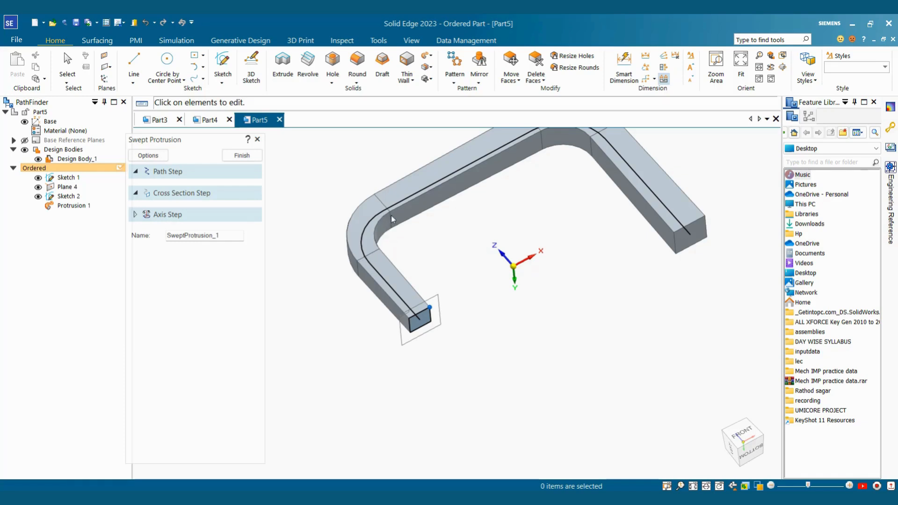
{"action": "scroll", "coordinate": [444, 232], "scroll_direction": "down", "scroll_amount": 2}
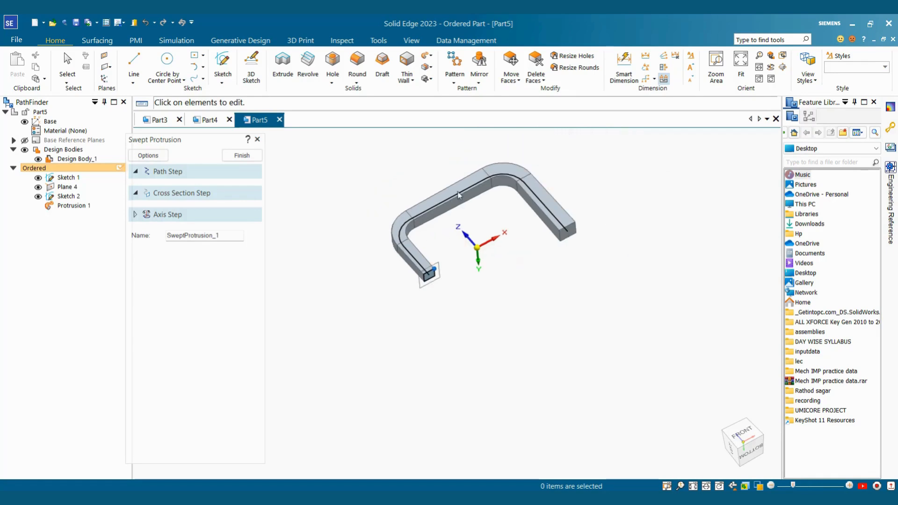
{"action": "scroll", "coordinate": [503, 180], "scroll_direction": "up", "scroll_amount": 3}
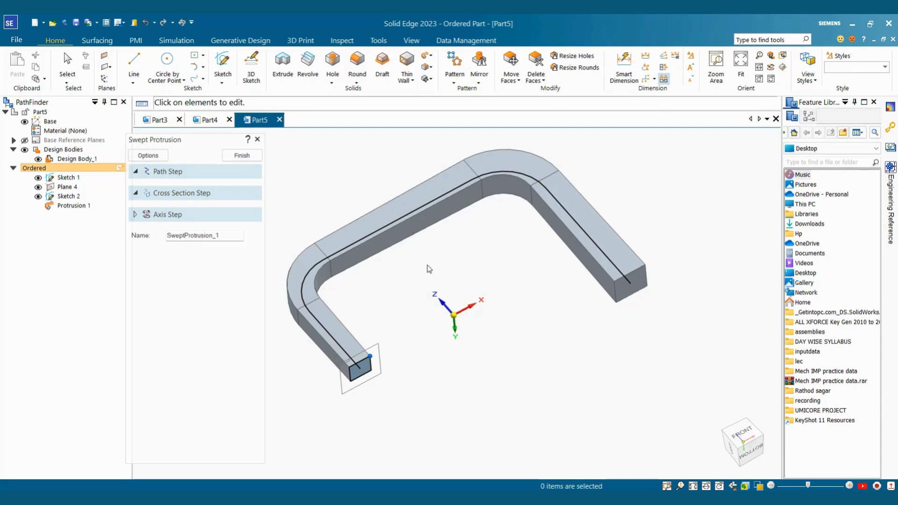
Set the swept protrusion's face merging to Full merge in its sweep options, and finish the feature.
{"action": "left_click", "coordinate": [156, 158]}
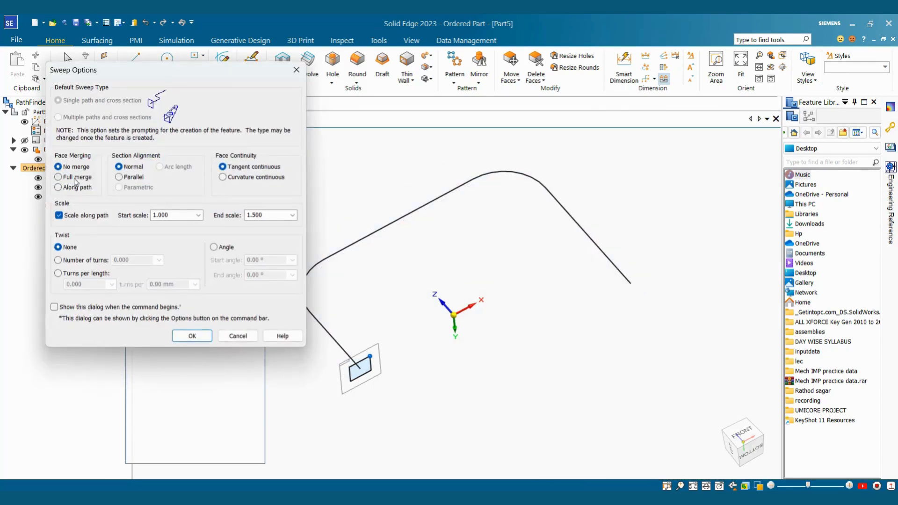
{"action": "left_click", "coordinate": [76, 178]}
{"action": "left_click", "coordinate": [192, 336]}
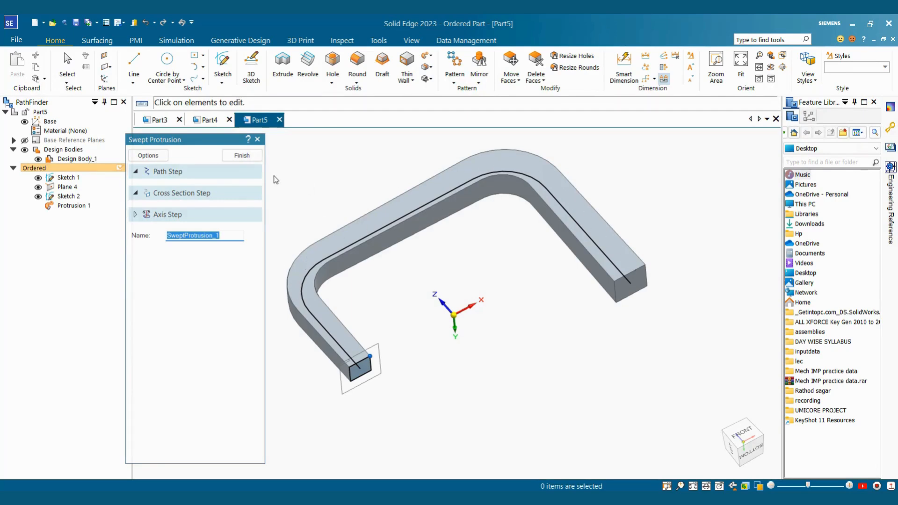
{"action": "left_click", "coordinate": [148, 155]}
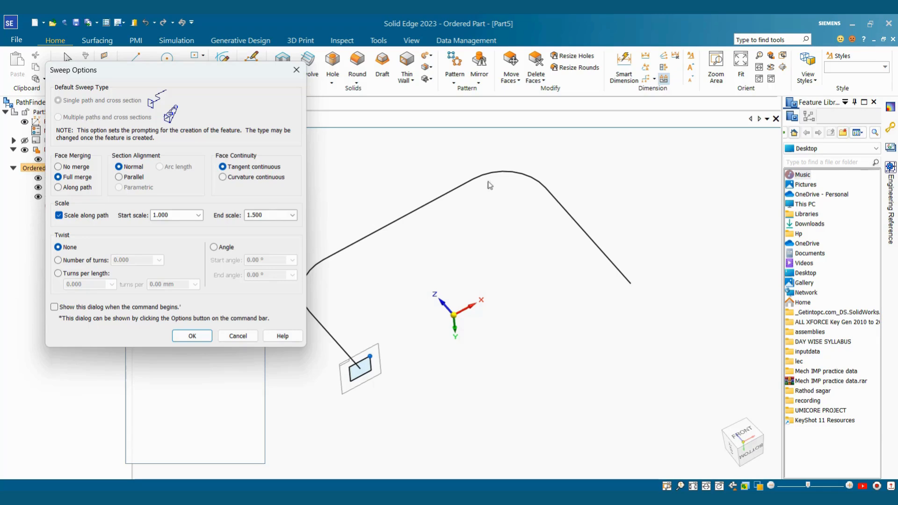
{"action": "left_click", "coordinate": [191, 336]}
{"action": "left_click", "coordinate": [241, 155]}
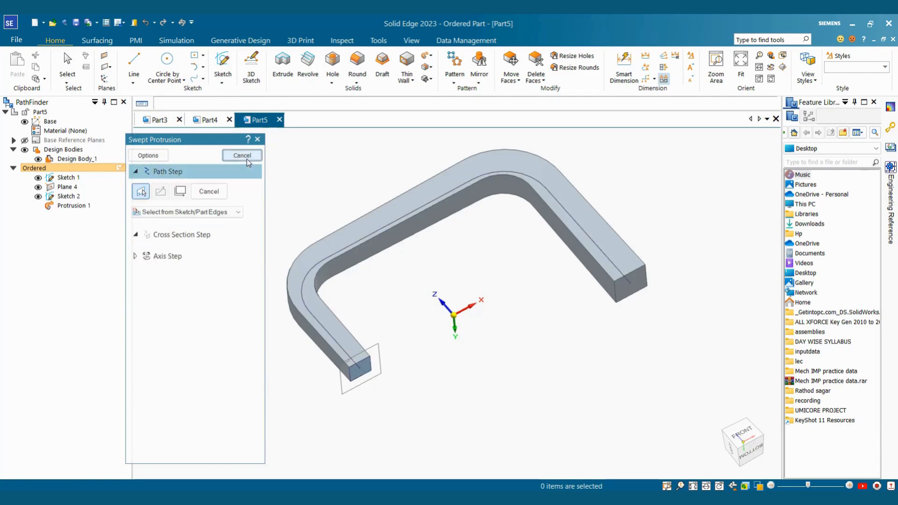
Switch to the Part4 document containing the rectangular block with two lines on its top face.
{"action": "middle_click_drag", "start_coordinate": [511, 396], "coordinate": [476, 252]}
{"action": "scroll", "coordinate": [510, 313], "scroll_direction": "down", "scroll_amount": 3}
{"action": "scroll", "coordinate": [511, 293], "scroll_direction": "up", "scroll_amount": 2}
{"action": "left_click", "coordinate": [211, 121]}
{"action": "middle_click_drag", "start_coordinate": [538, 187], "coordinate": [537, 222]}
{"action": "scroll", "coordinate": [484, 256], "scroll_direction": "up", "scroll_amount": 2}
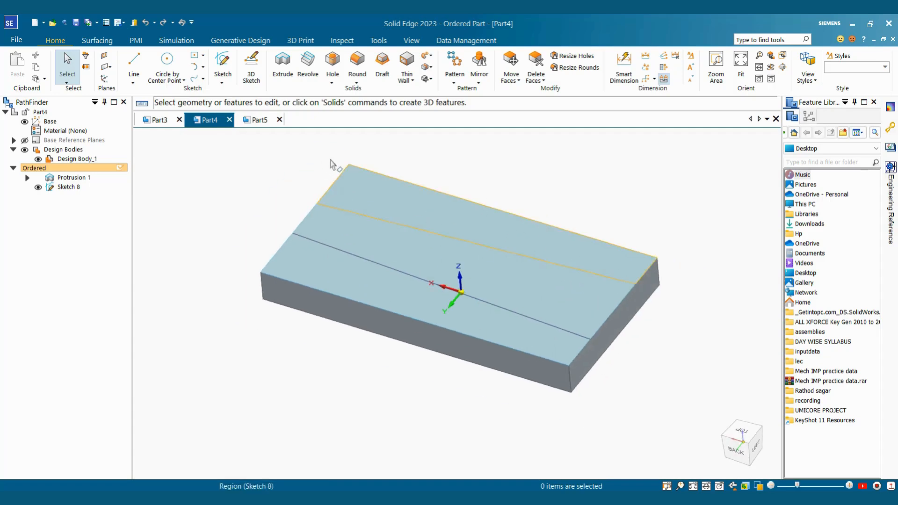
Open the sketch of the two converging lines on the block's top face to review it, and close it.
{"action": "left_click", "coordinate": [550, 262]}
{"action": "left_click", "coordinate": [582, 223]}
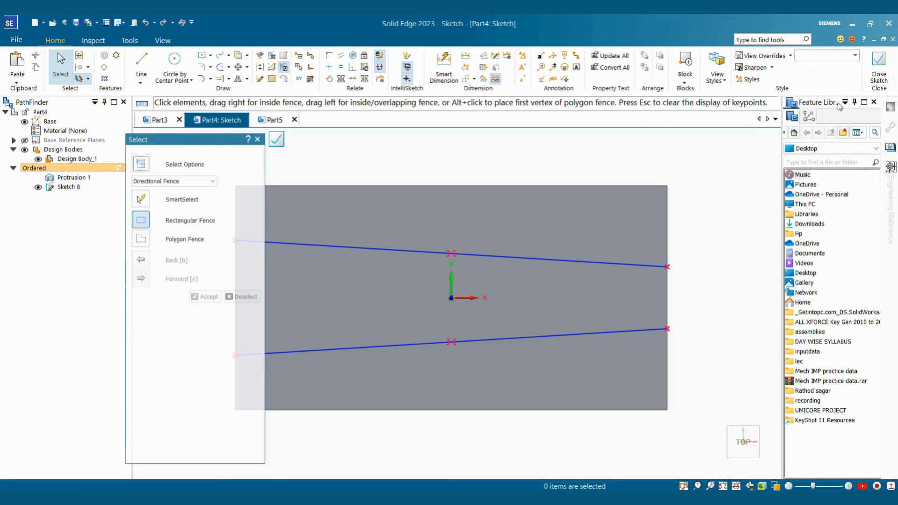
{"action": "left_click", "coordinate": [879, 70]}
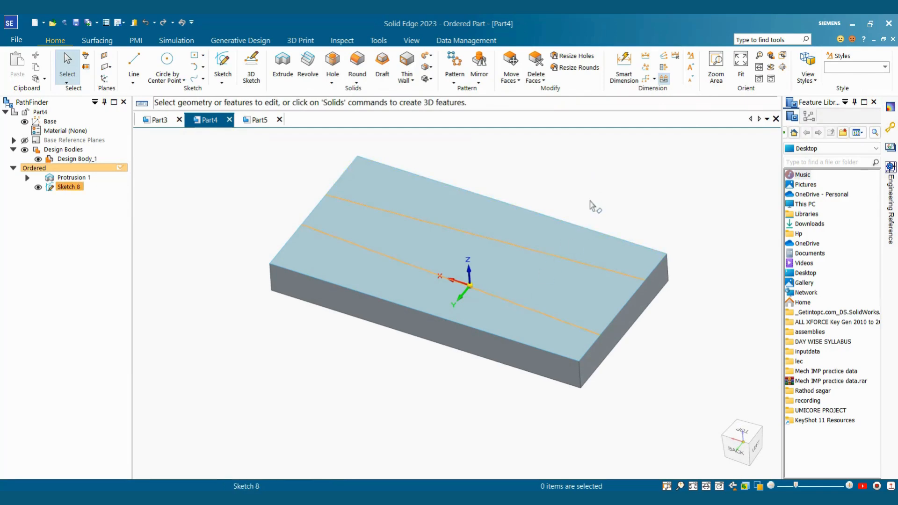
Start a new sketch on the block's end face where the two lines are closest together.
{"action": "mouse_move", "coordinate": [589, 192]}
{"action": "middle_mouse_down"}
{"action": "mouse_move", "coordinate": [604, 158]}
{"action": "mouse_move", "coordinate": [595, 167]}
{"action": "middle_mouse_up"}
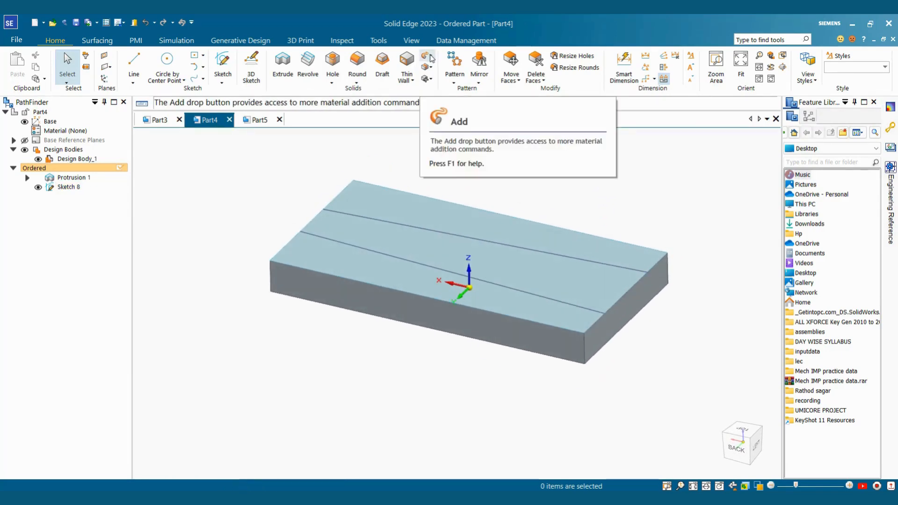
{"action": "middle_click_drag", "start_coordinate": [481, 176], "coordinate": [357, 314]}
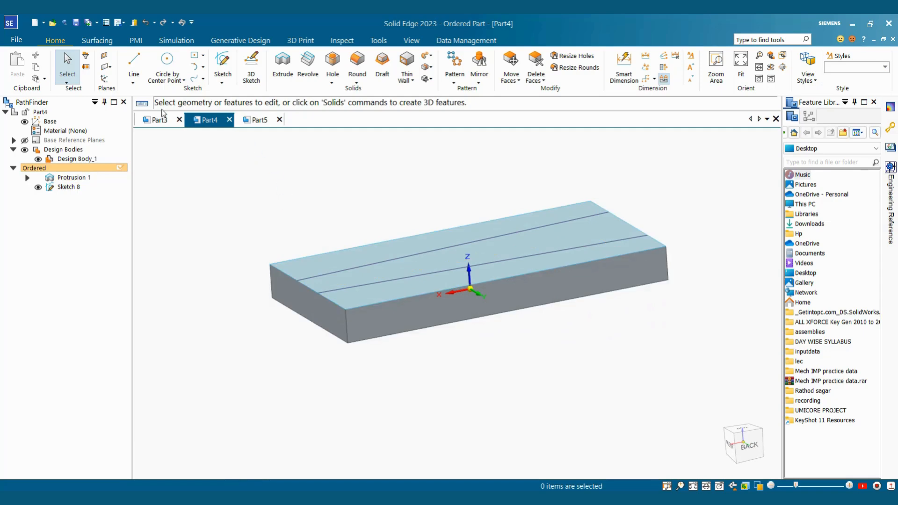
{"action": "middle_click_drag", "start_coordinate": [370, 243], "coordinate": [377, 228]}
{"action": "scroll", "coordinate": [357, 213], "scroll_direction": "up", "scroll_amount": 2}
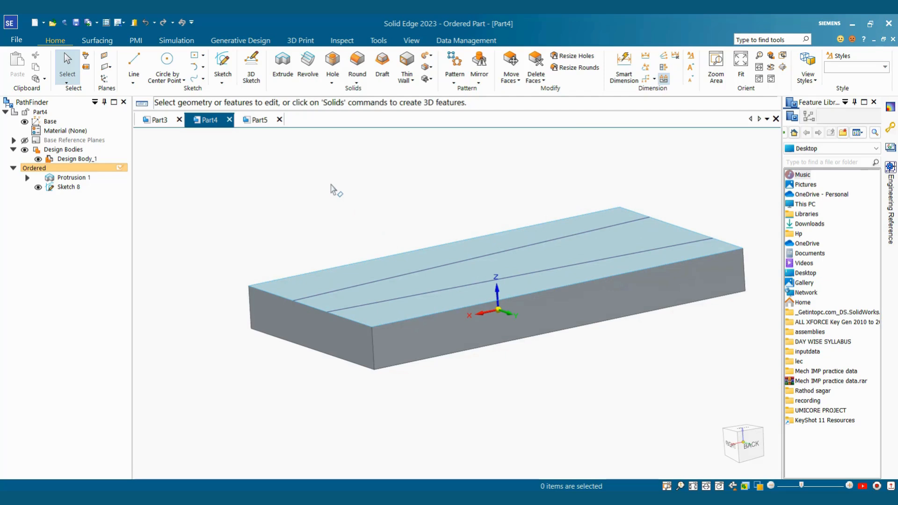
{"action": "scroll", "coordinate": [336, 190], "scroll_direction": "down", "scroll_amount": 2}
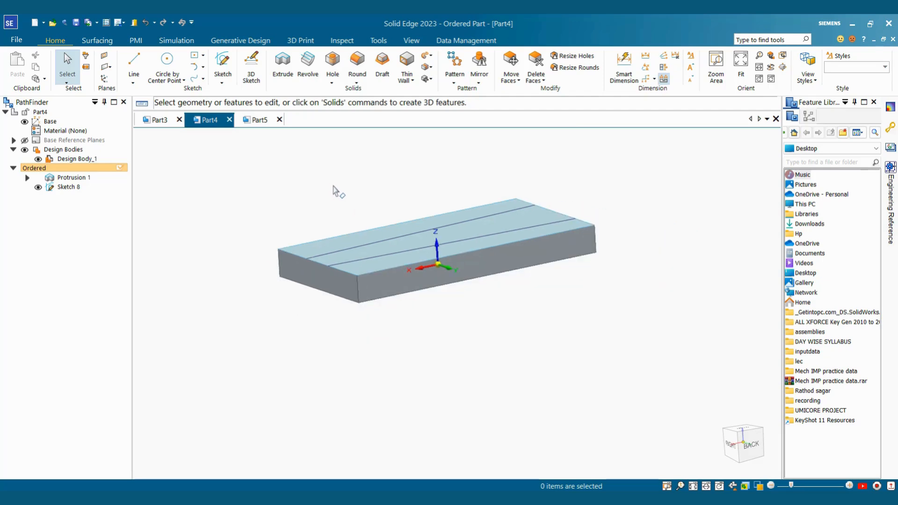
{"action": "left_click", "coordinate": [222, 65]}
{"action": "left_click", "coordinate": [327, 299]}
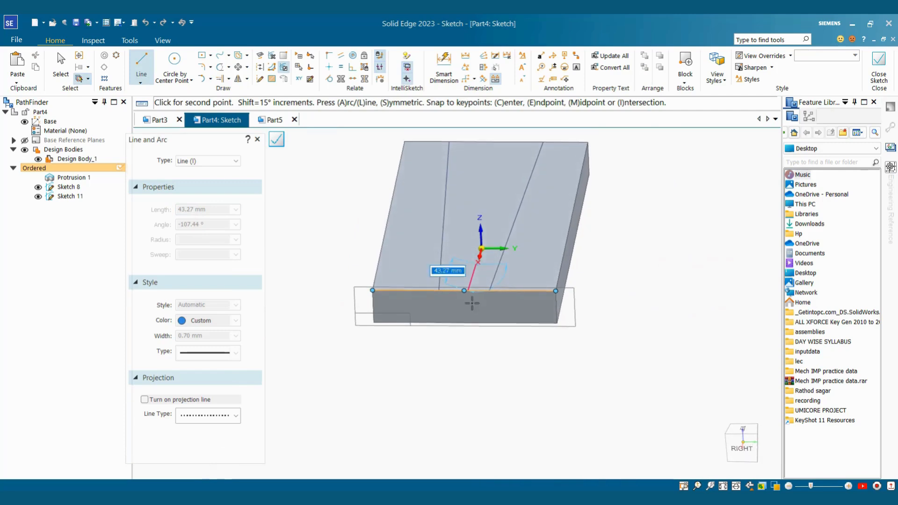
{"action": "key", "text": "Escape"}
{"action": "scroll", "coordinate": [457, 289], "scroll_direction": "up", "scroll_amount": 3}
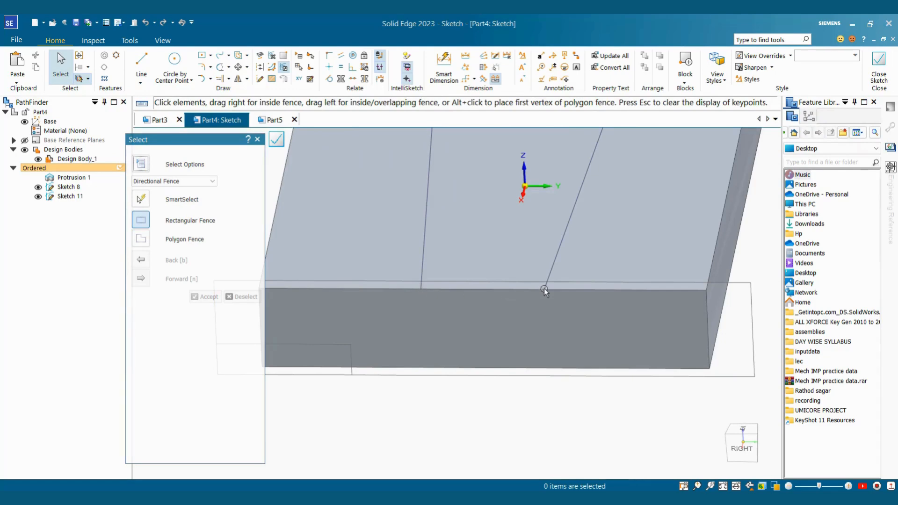
{"action": "scroll", "coordinate": [434, 269], "scroll_direction": "down", "scroll_amount": 3}
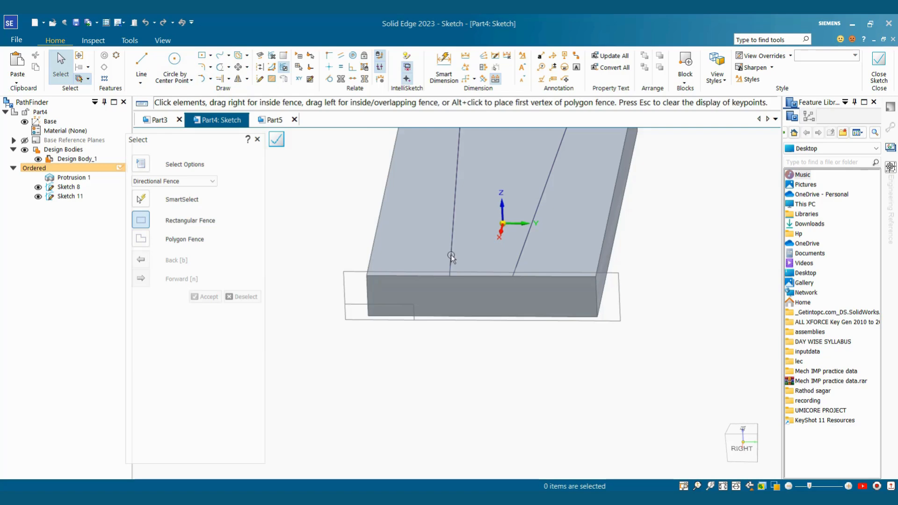
Draw a three-point circle through the endpoints of both lines on the narrow-end face, and finish the sketch.
{"action": "left_click", "coordinate": [175, 62]}
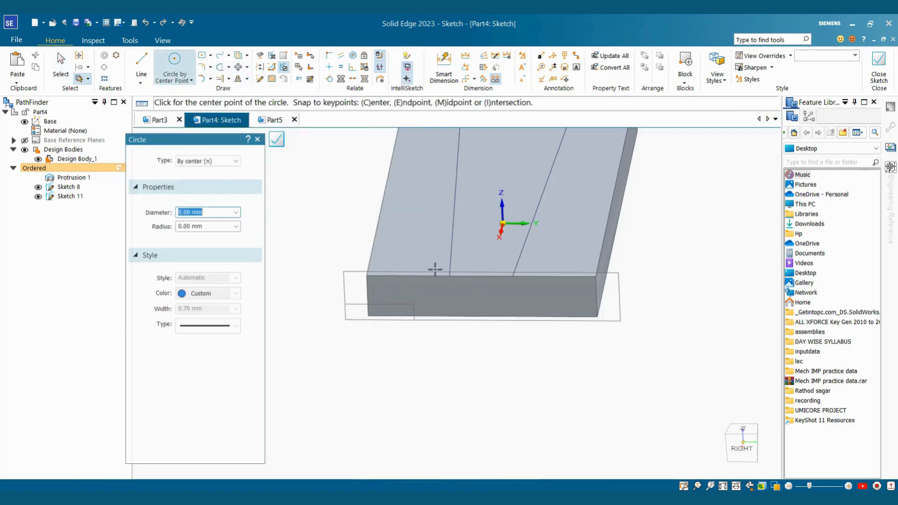
{"action": "left_click", "coordinate": [189, 82]}
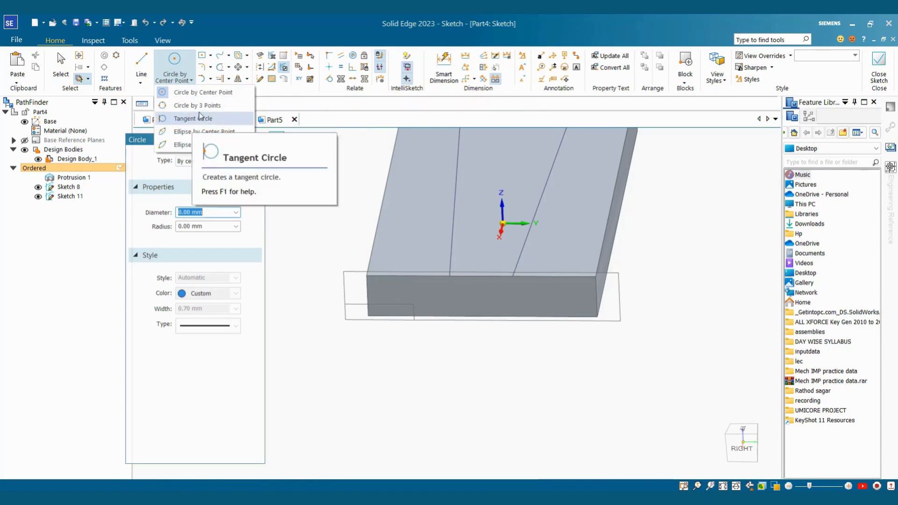
{"action": "left_click", "coordinate": [193, 120]}
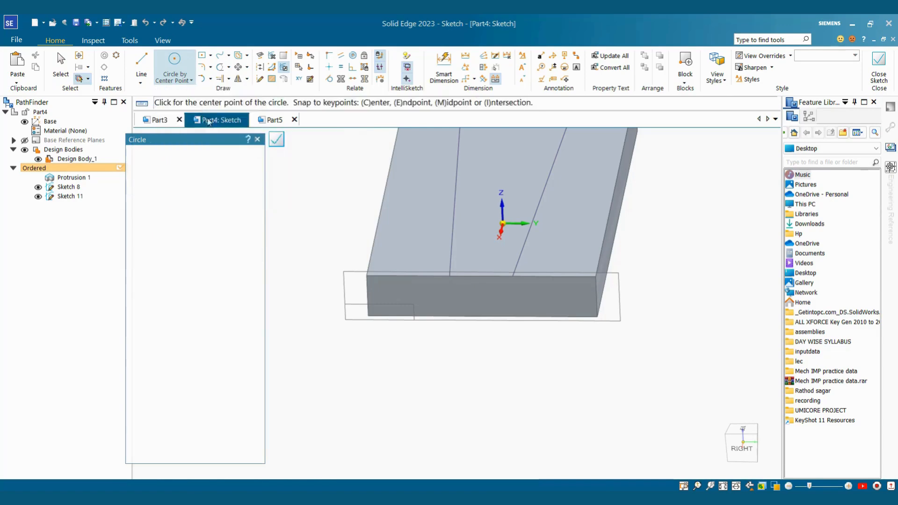
{"action": "left_click", "coordinate": [449, 276]}
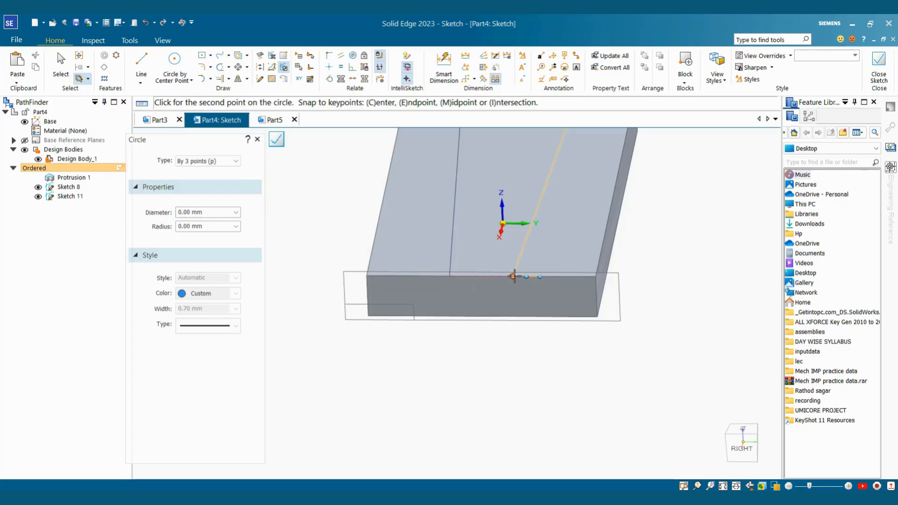
{"action": "left_click", "coordinate": [513, 276]}
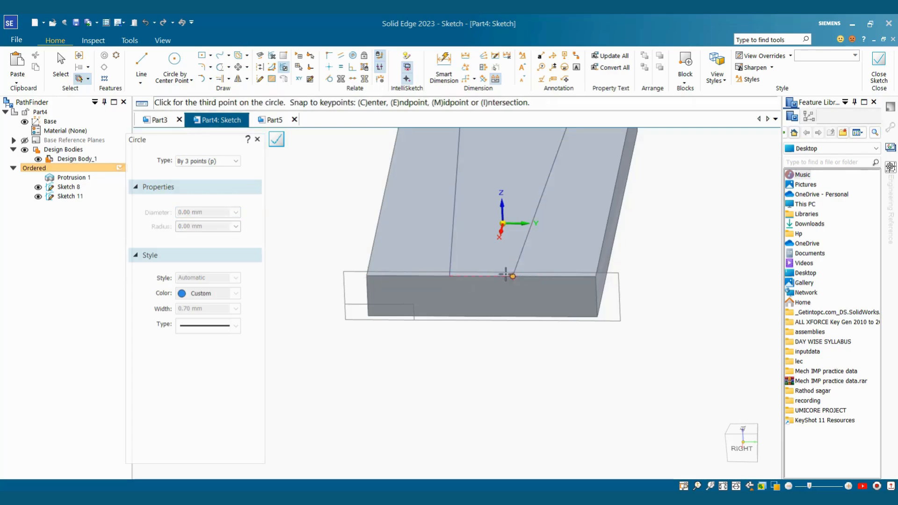
{"action": "left_click", "coordinate": [488, 253]}
{"action": "left_click", "coordinate": [879, 66]}
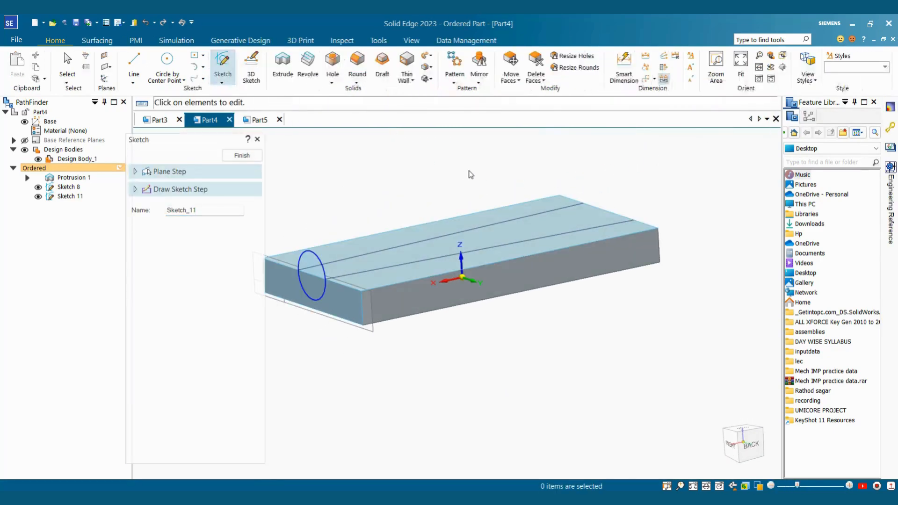
{"action": "left_click", "coordinate": [242, 156]}
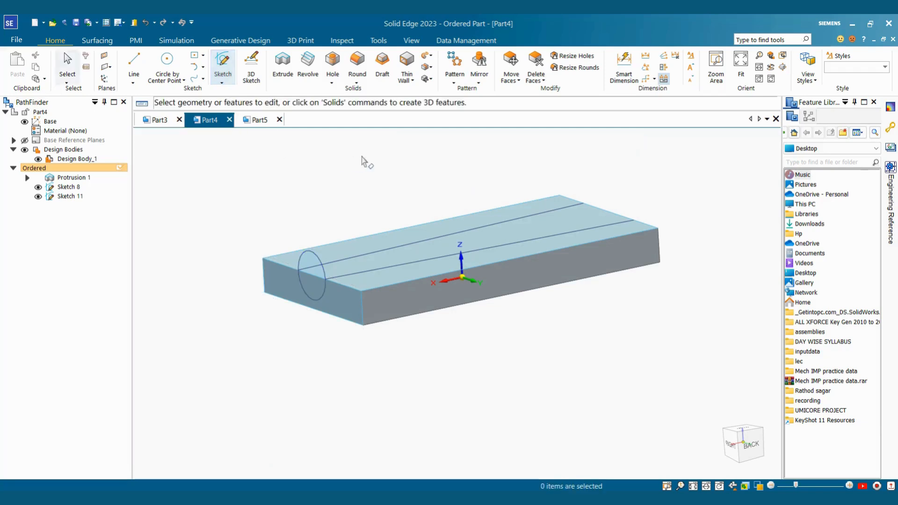
Start a new sketch on the block's end face where the two lines are farthest apart.
{"action": "middle_click_drag", "start_coordinate": [521, 182], "coordinate": [413, 207]}
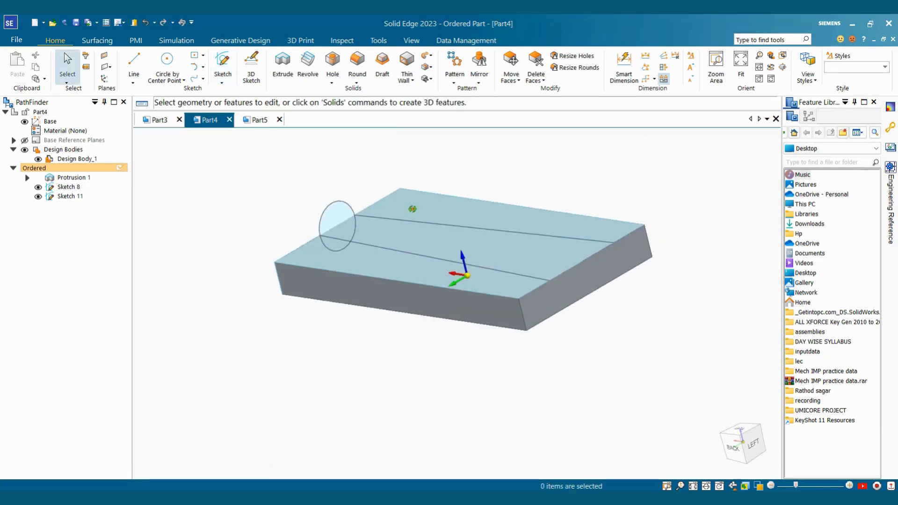
{"action": "left_click", "coordinate": [224, 66]}
{"action": "left_click", "coordinate": [583, 296]}
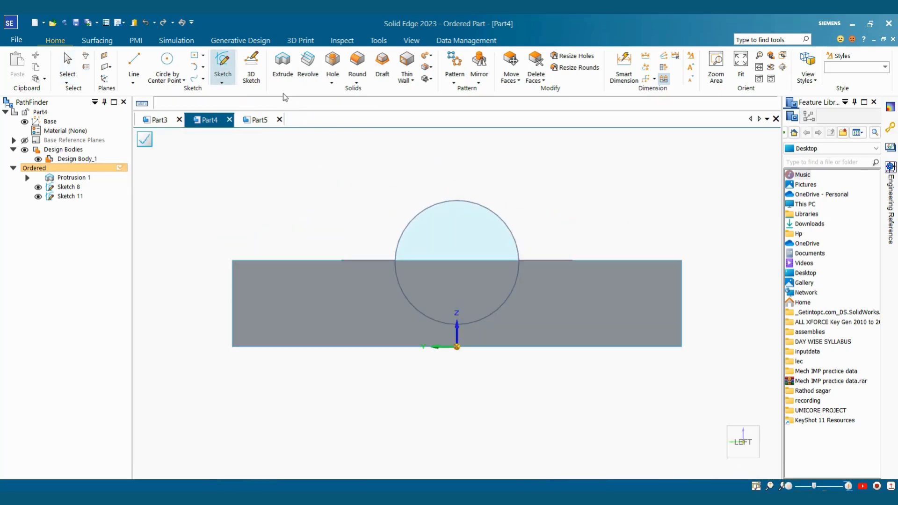
Draw a three-point circle through both line endpoints on the wide-end face, about 150 mm in diameter, and finish the sketch.
{"action": "left_click", "coordinate": [174, 69]}
{"action": "middle_click_drag", "start_coordinate": [435, 261], "coordinate": [456, 334]}
{"action": "scroll", "coordinate": [449, 335], "scroll_direction": "down", "scroll_amount": 3}
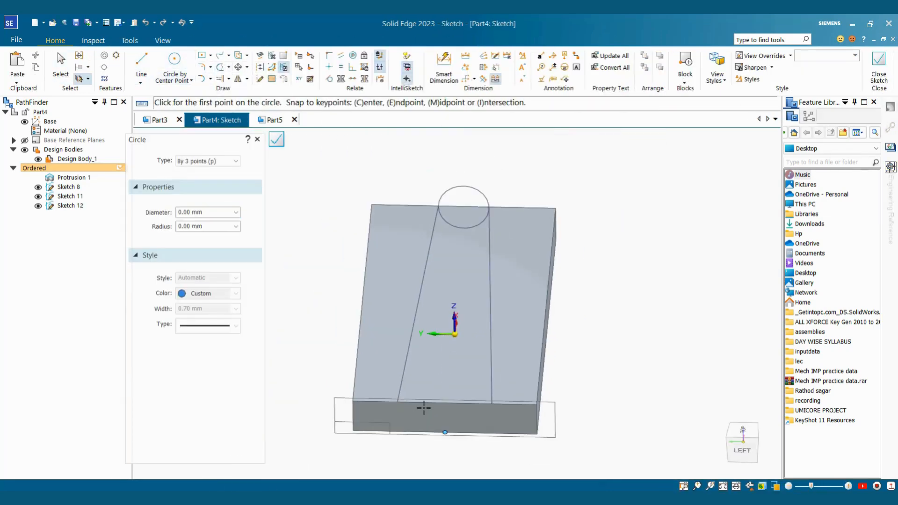
{"action": "left_click", "coordinate": [397, 402]}
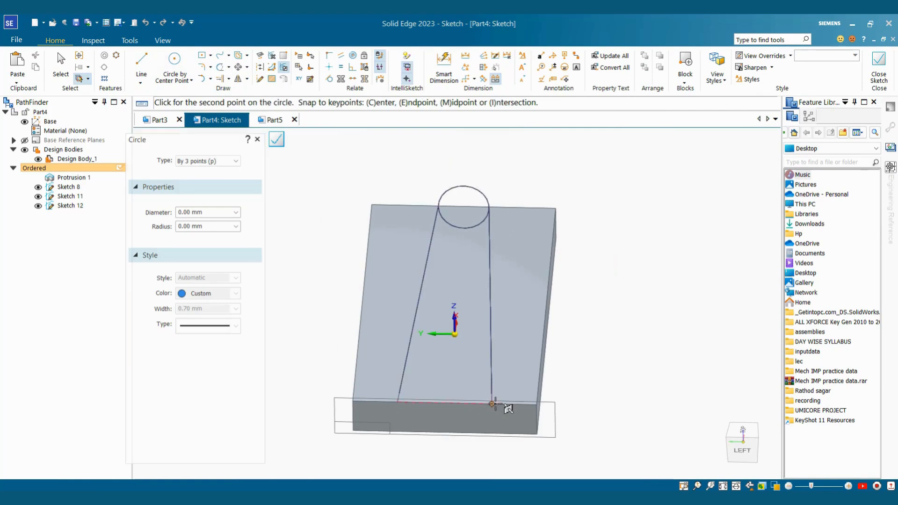
{"action": "left_click", "coordinate": [492, 403]}
{"action": "middle_click_drag", "start_coordinate": [492, 346], "coordinate": [491, 332]}
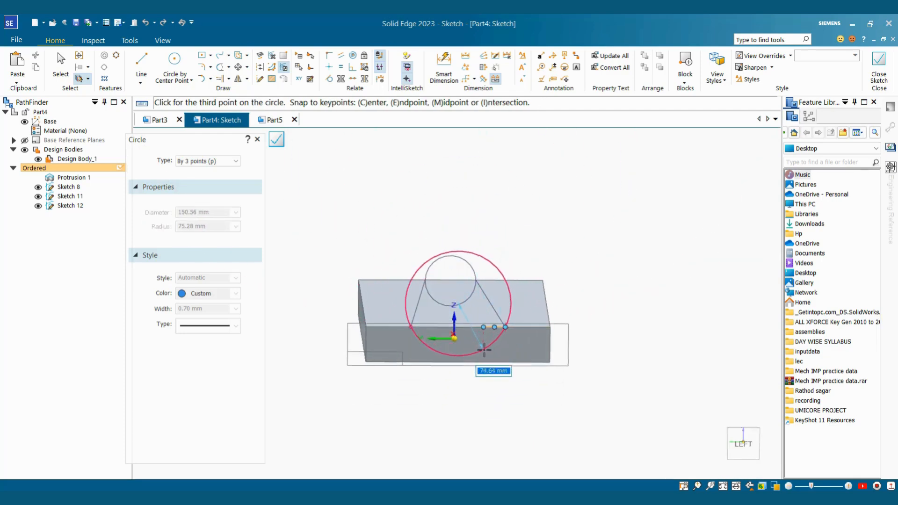
{"action": "left_click", "coordinate": [484, 350]}
{"action": "left_click", "coordinate": [882, 80]}
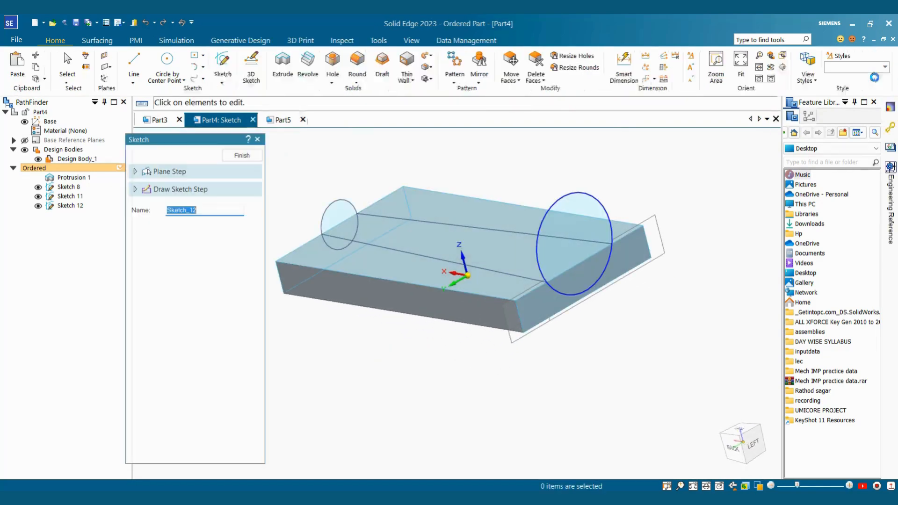
{"action": "left_click", "coordinate": [242, 156]}
{"action": "left_click", "coordinate": [244, 158]}
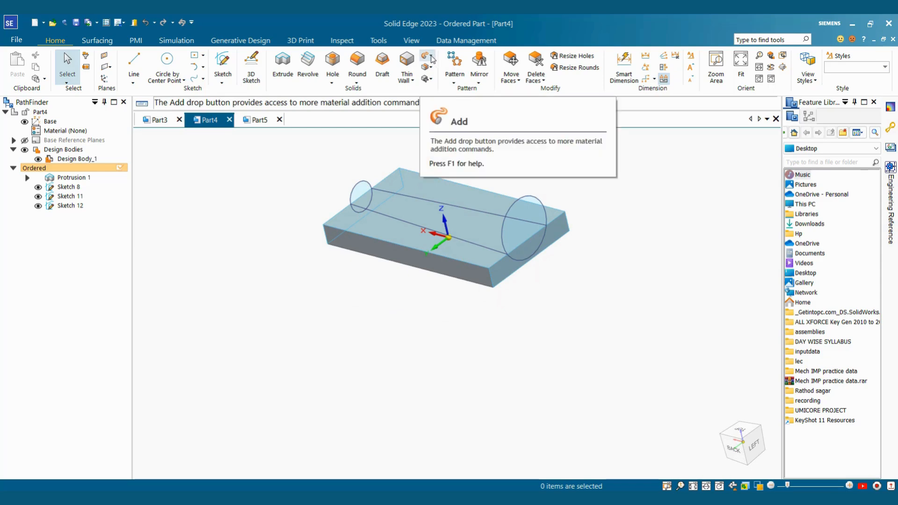
Start a Swept Protrusion with the sweep type set to Multiple paths and cross sections.
{"action": "left_click", "coordinate": [432, 58]}
{"action": "left_click", "coordinate": [449, 70]}
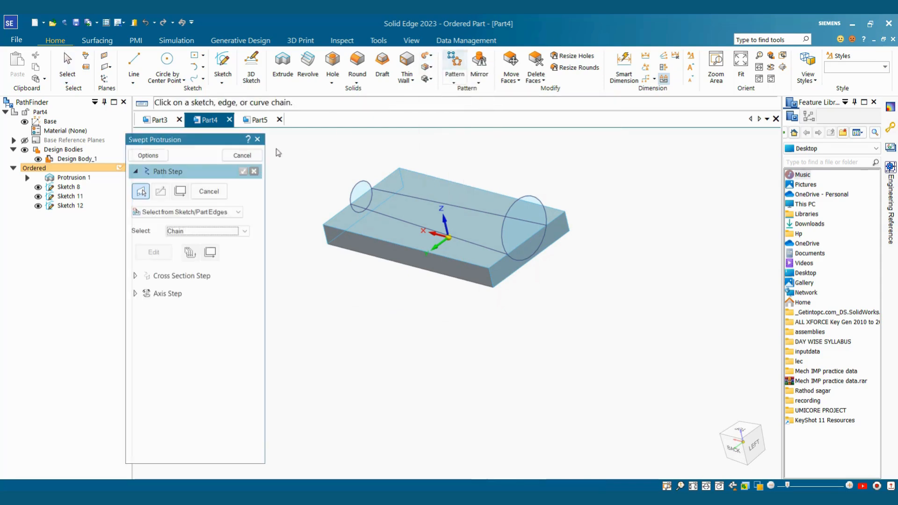
{"action": "left_click", "coordinate": [148, 157]}
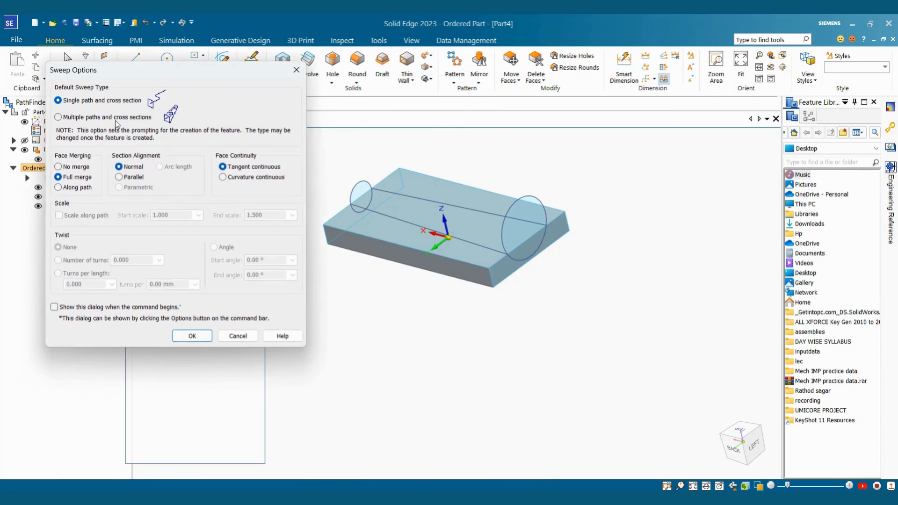
{"action": "left_click", "coordinate": [77, 121]}
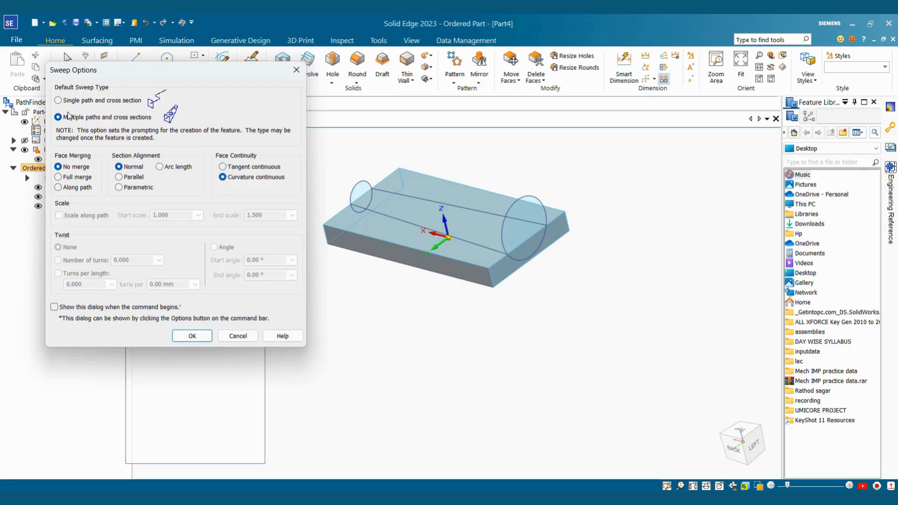
{"action": "left_click", "coordinate": [192, 336]}
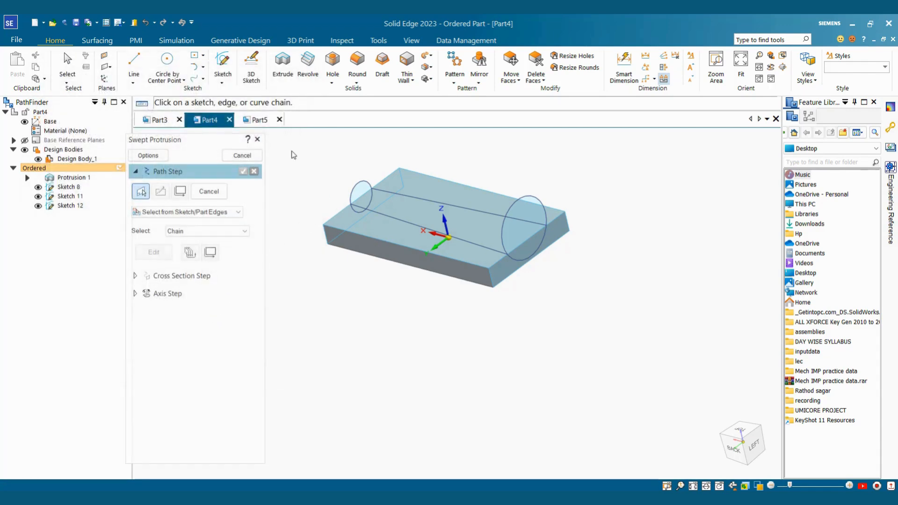
Accept each of the two converging lines as a separate sweep path and proceed to the cross sections.
{"action": "left_click", "coordinate": [399, 198]}
{"action": "left_click", "coordinate": [242, 171]}
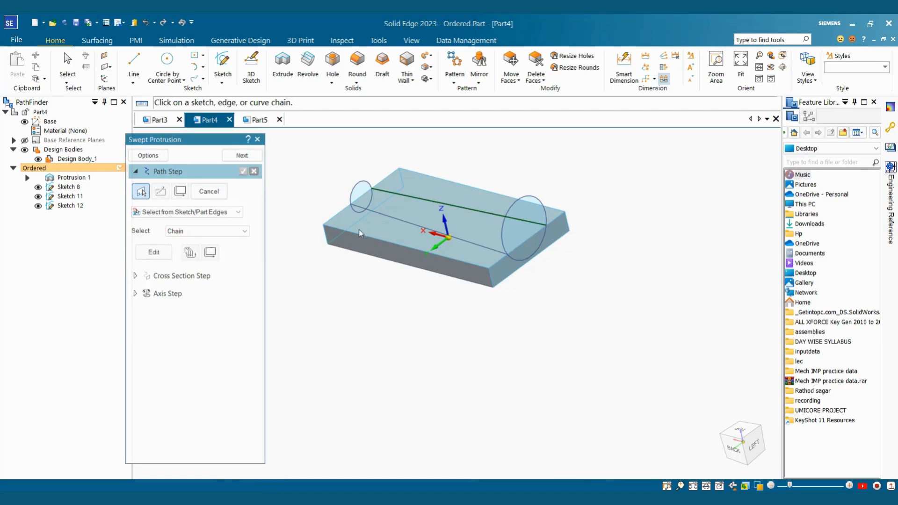
{"action": "left_click", "coordinate": [346, 211]}
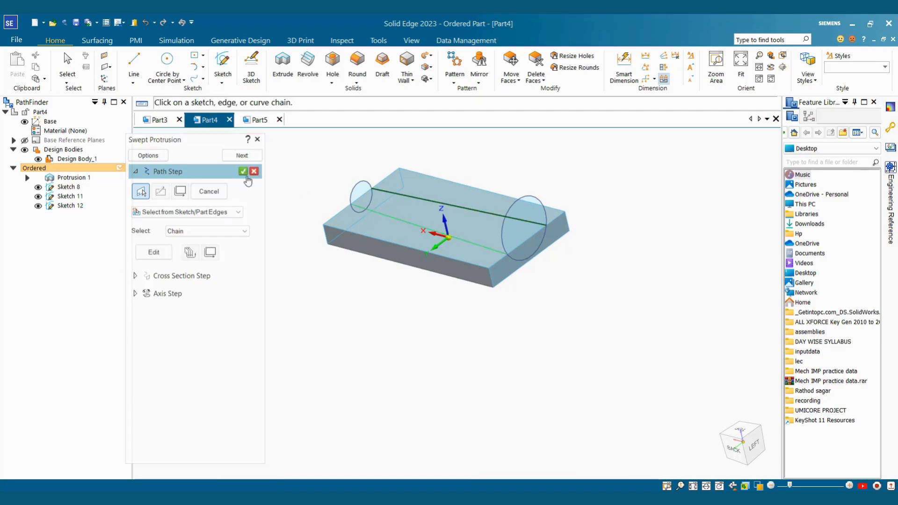
{"action": "left_click", "coordinate": [244, 171]}
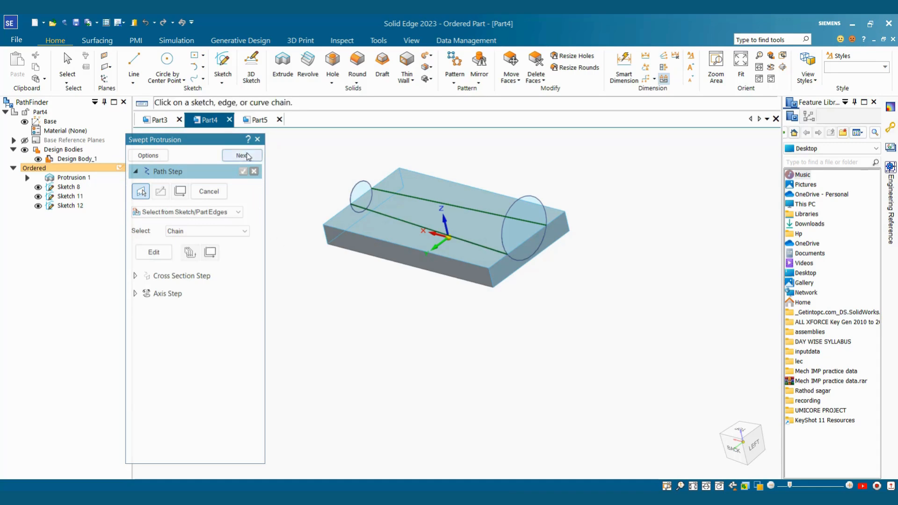
{"action": "left_click", "coordinate": [242, 156]}
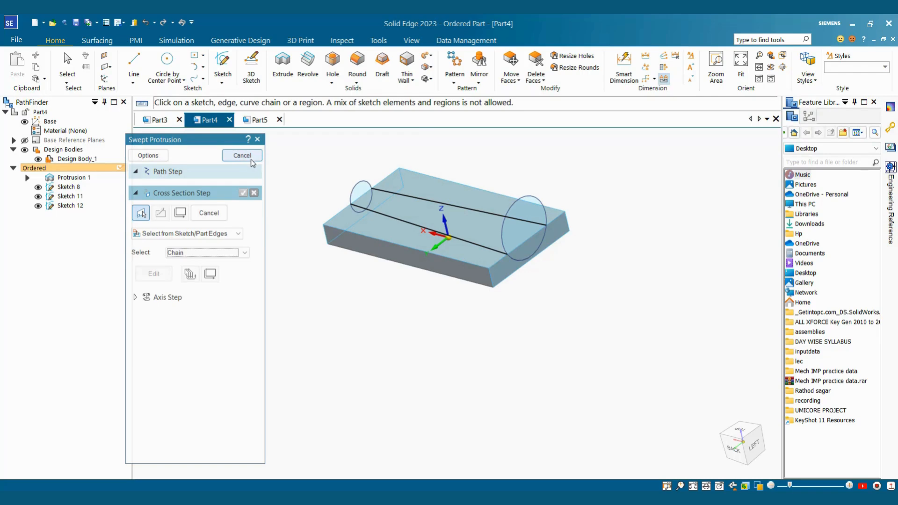
Use the circles on both end faces as cross sections, preview the swept protrusion and finish it.
{"action": "left_click", "coordinate": [361, 187]}
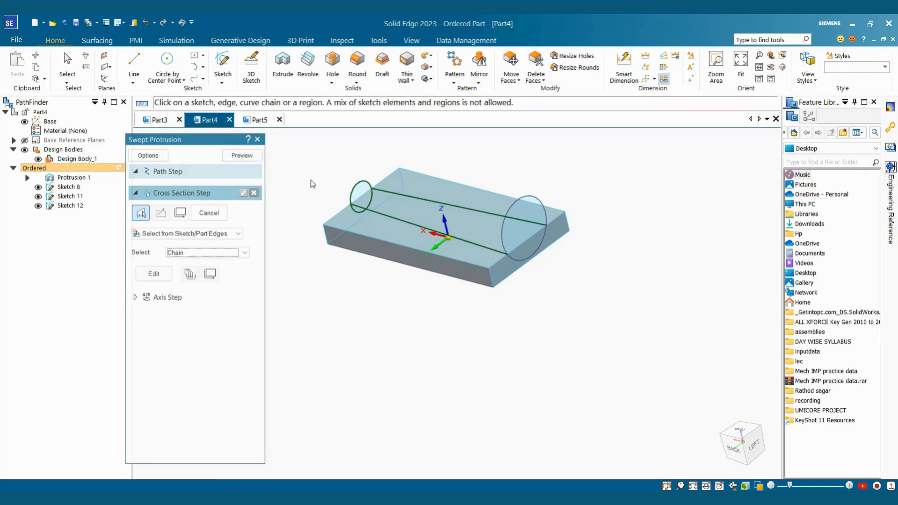
{"action": "left_click", "coordinate": [511, 201]}
{"action": "left_click", "coordinate": [243, 158]}
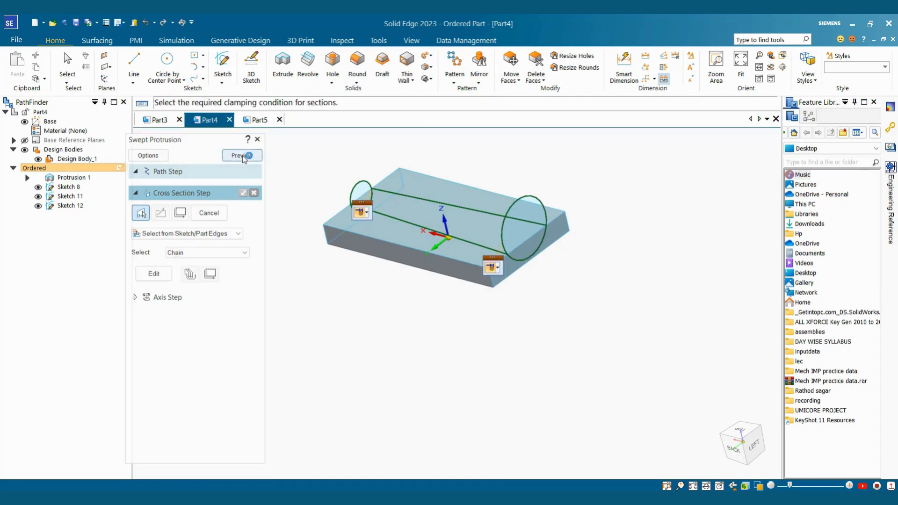
{"action": "middle_click_drag", "start_coordinate": [547, 312], "coordinate": [360, 225]}
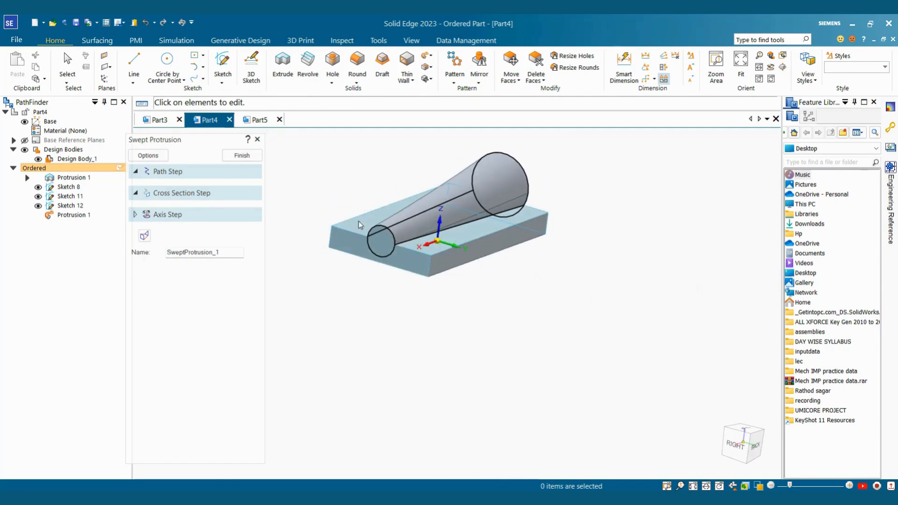
{"action": "left_click", "coordinate": [242, 156]}
{"action": "key", "text": "Escape"}
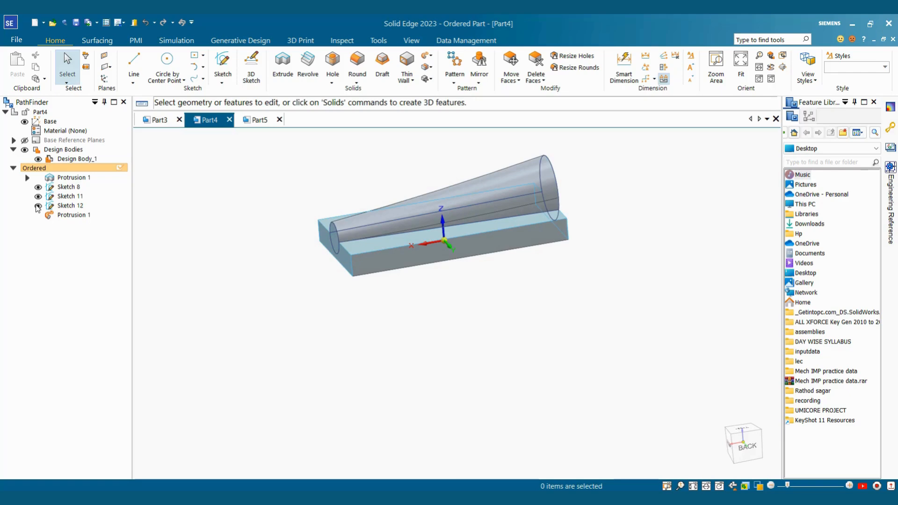
Hide Sketch 12, Sketch 11 and Sketch 8 to inspect the swept solid.
{"action": "left_click", "coordinate": [38, 206]}
{"action": "left_click", "coordinate": [38, 197]}
{"action": "left_click", "coordinate": [38, 187]}
{"action": "mouse_move", "coordinate": [196, 187]}
{"action": "middle_mouse_down"}
{"action": "mouse_move", "coordinate": [231, 204]}
{"action": "mouse_move", "coordinate": [298, 271]}
{"action": "mouse_move", "coordinate": [267, 297]}
{"action": "mouse_move", "coordinate": [260, 226]}
{"action": "mouse_move", "coordinate": [516, 274]}
{"action": "mouse_move", "coordinate": [621, 244]}
{"action": "mouse_move", "coordinate": [565, 293]}
{"action": "mouse_move", "coordinate": [600, 321]}
{"action": "mouse_move", "coordinate": [465, 270]}
{"action": "mouse_move", "coordinate": [467, 243]}
{"action": "middle_mouse_up"}
Delete the swept protrusion and show Sketch 8, Sketch 11 and Sketch 12 again.
{"action": "right_click", "coordinate": [70, 216]}
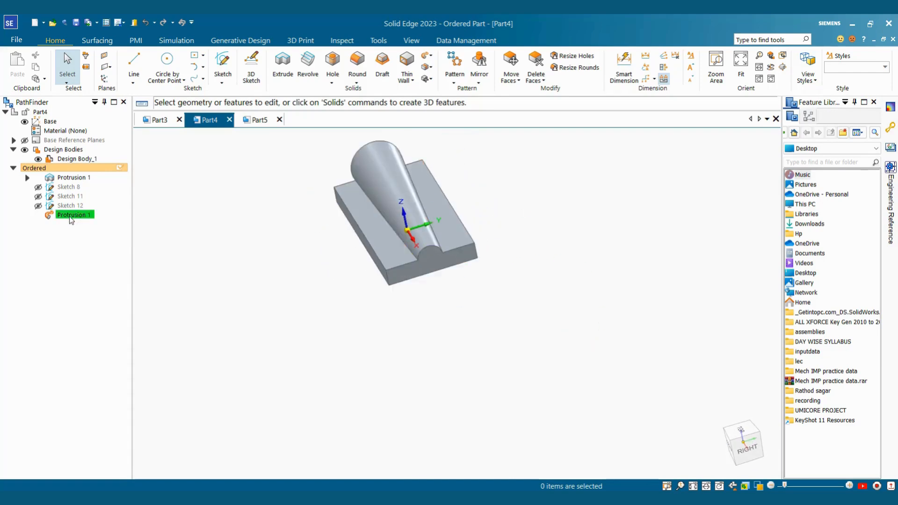
{"action": "left_click", "coordinate": [103, 207]}
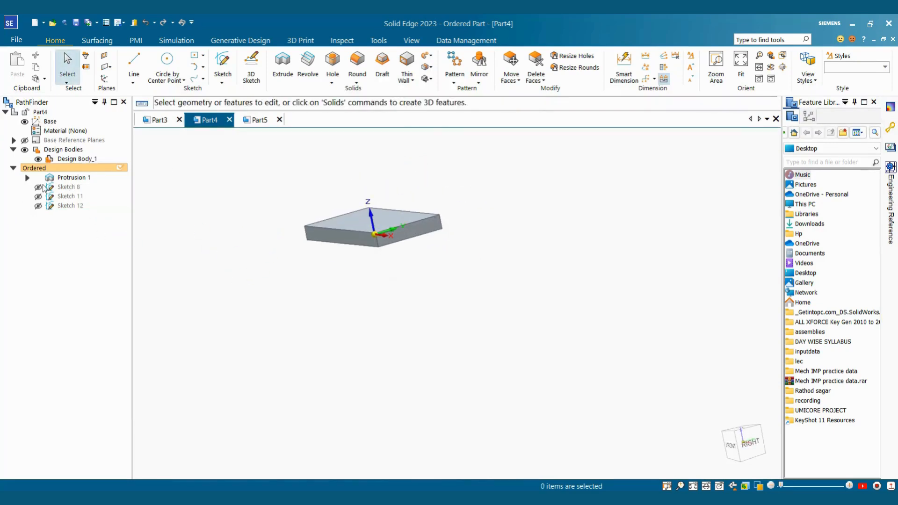
{"action": "left_click", "coordinate": [38, 188]}
{"action": "left_click", "coordinate": [38, 196]}
{"action": "left_click", "coordinate": [38, 205]}
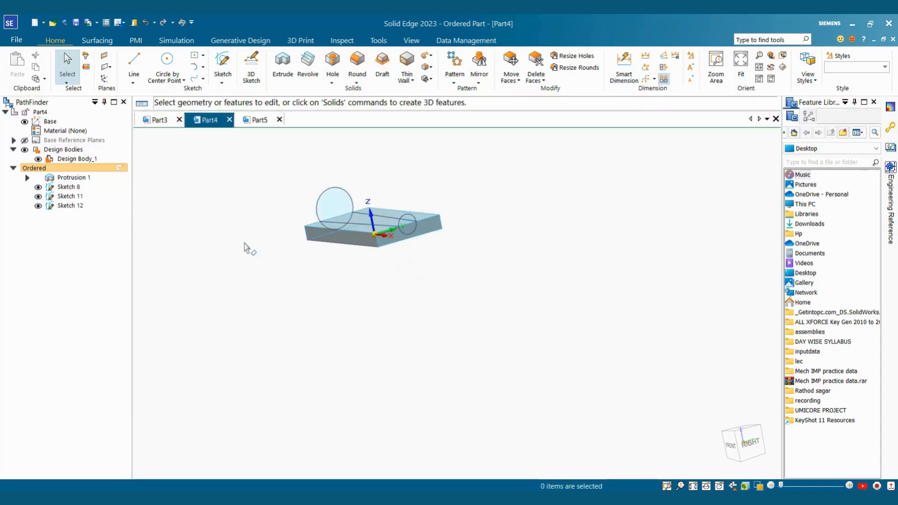
Start a Swept Cutout and confirm Multiple paths and cross sections as its sweep type.
{"action": "middle_click_drag", "start_coordinate": [244, 247], "coordinate": [280, 291]}
{"action": "middle_click_drag", "start_coordinate": [441, 188], "coordinate": [392, 176]}
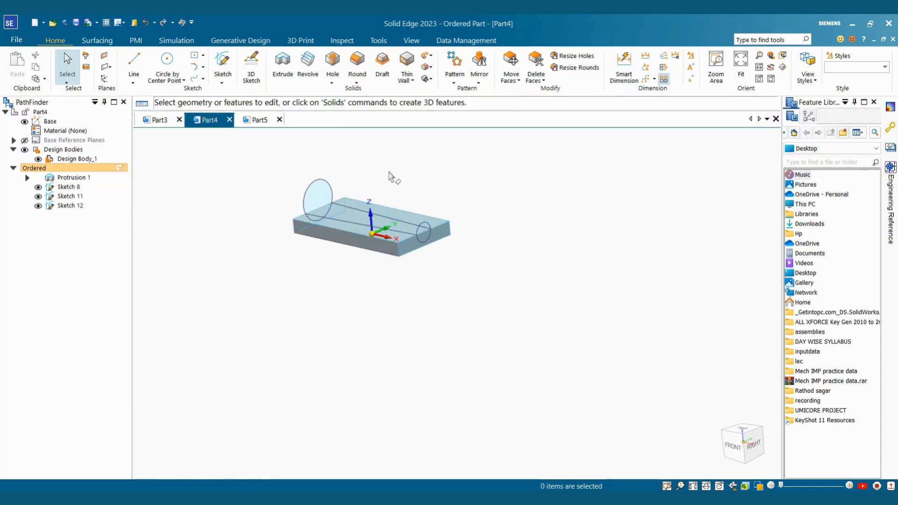
{"action": "scroll", "coordinate": [393, 175], "scroll_direction": "up", "scroll_amount": 2}
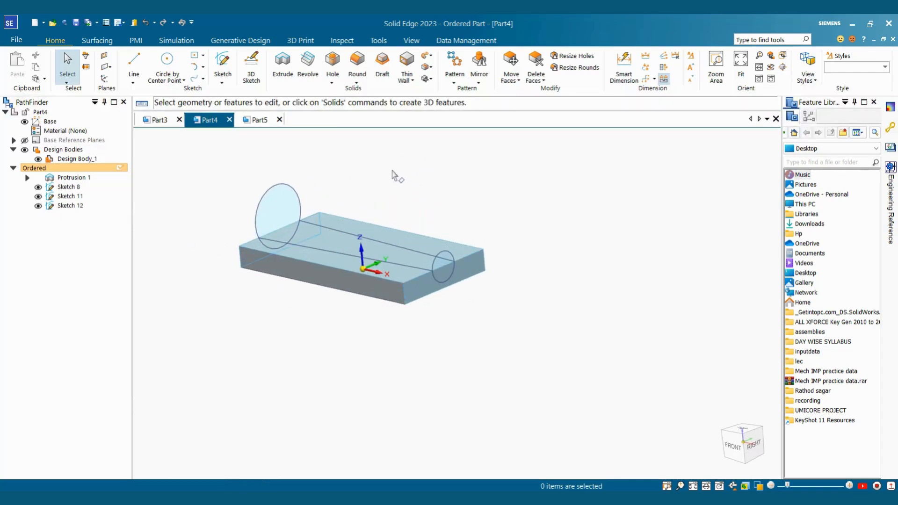
{"action": "left_click", "coordinate": [428, 67]}
{"action": "left_click", "coordinate": [450, 81]}
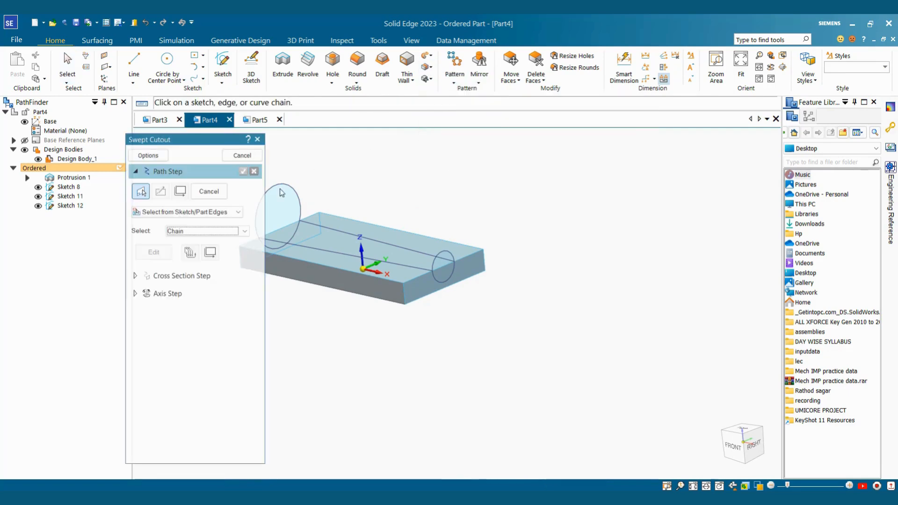
{"action": "left_click", "coordinate": [149, 157]}
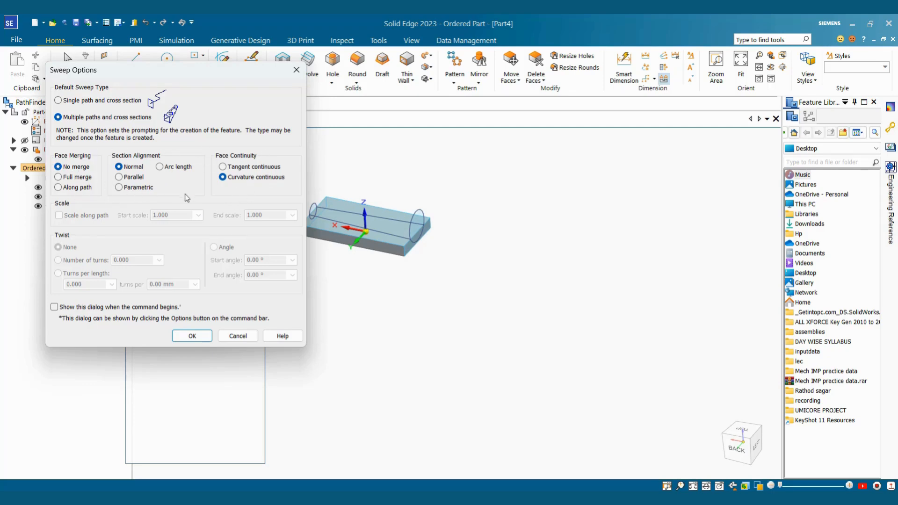
{"action": "left_click", "coordinate": [189, 336]}
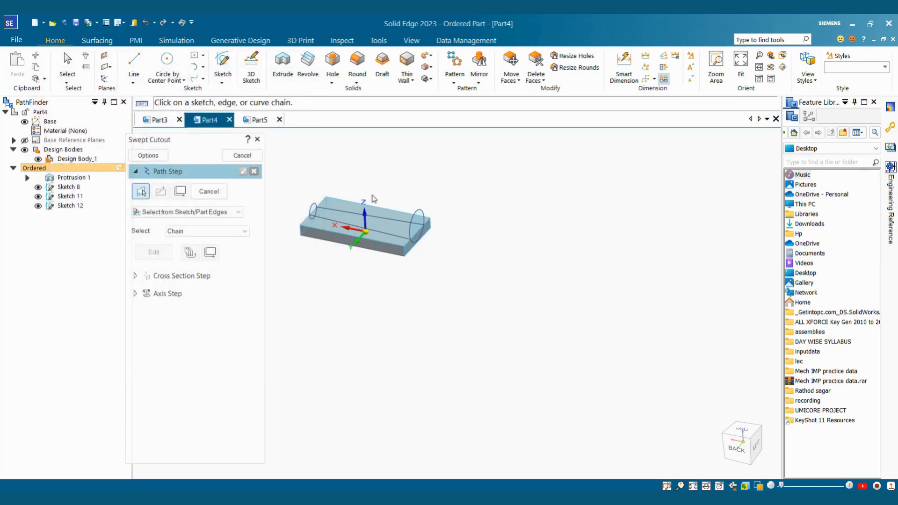
Set both converging lines on the top face as the paths of the swept cutout.
{"action": "scroll", "coordinate": [373, 199], "scroll_direction": "up", "scroll_amount": 2}
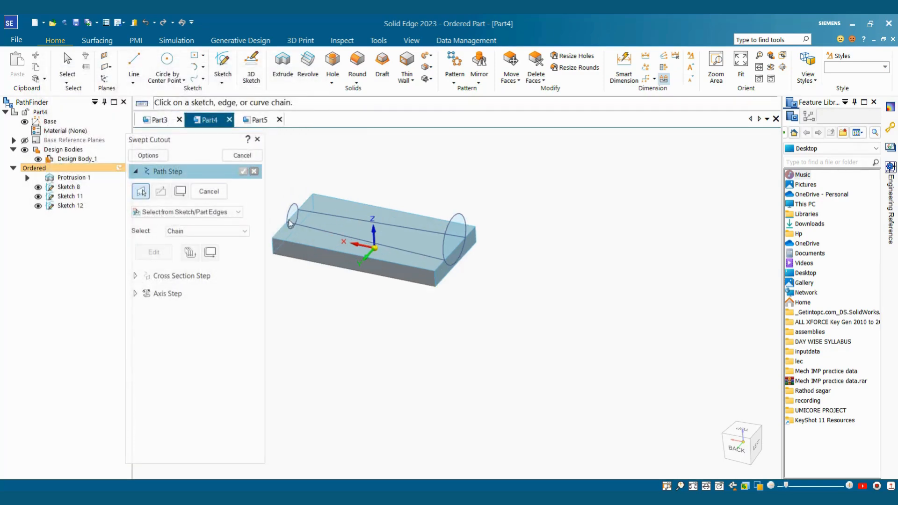
{"action": "left_click", "coordinate": [337, 216]}
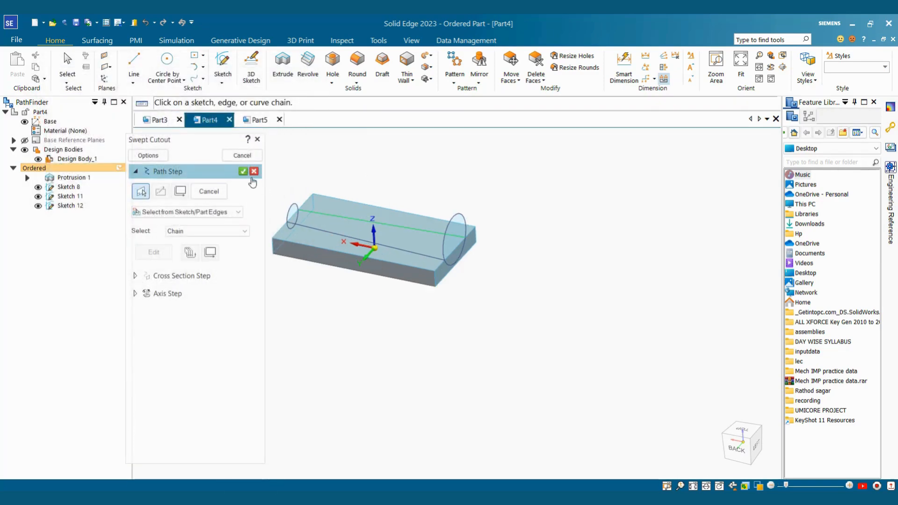
{"action": "left_click", "coordinate": [319, 231]}
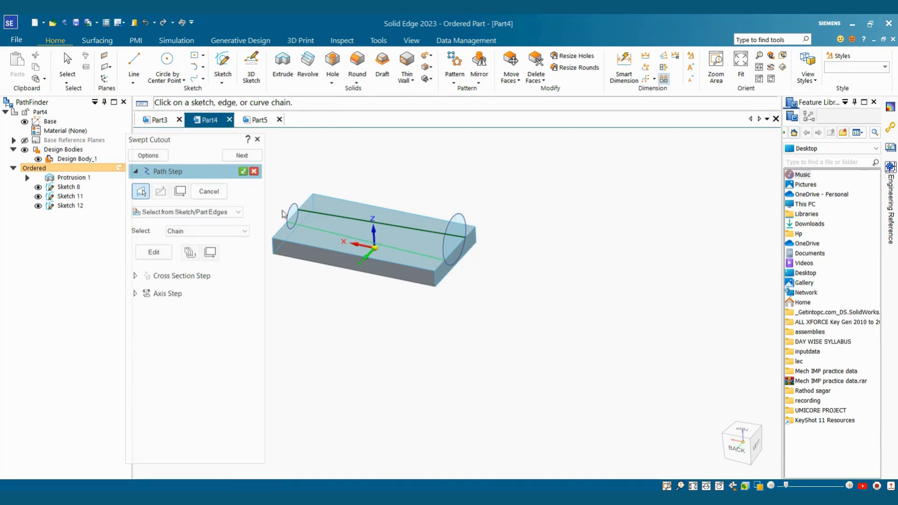
{"action": "left_click", "coordinate": [248, 158]}
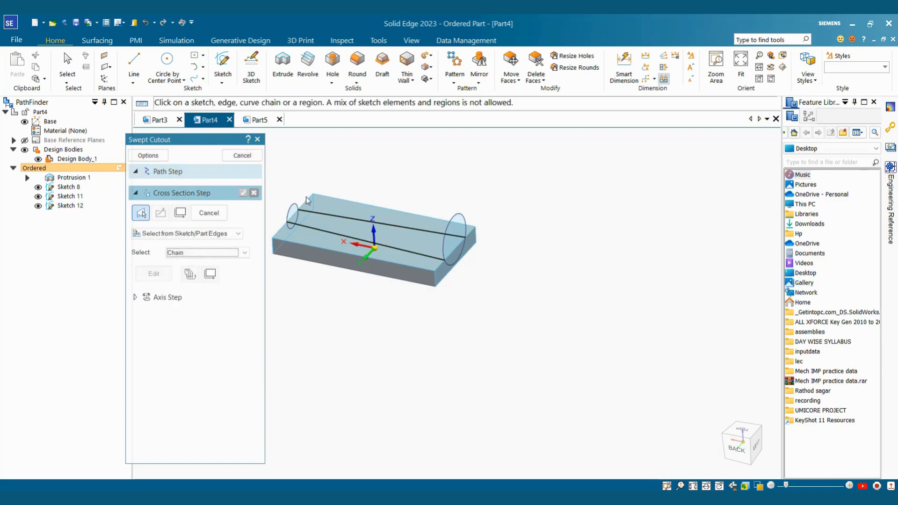
Use the circles at both ends of the lines as cross sections and finish the swept cutout.
{"action": "left_click", "coordinate": [293, 206]}
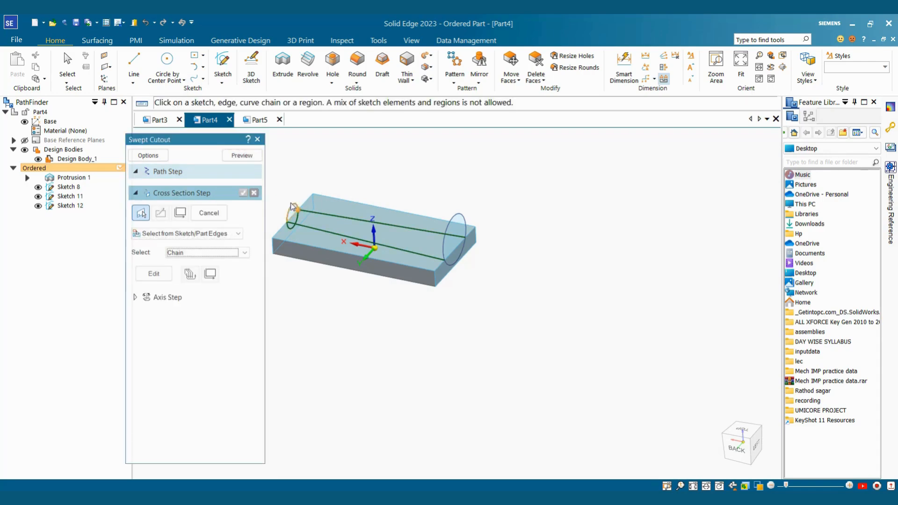
{"action": "left_click", "coordinate": [448, 211]}
{"action": "left_click", "coordinate": [243, 156]}
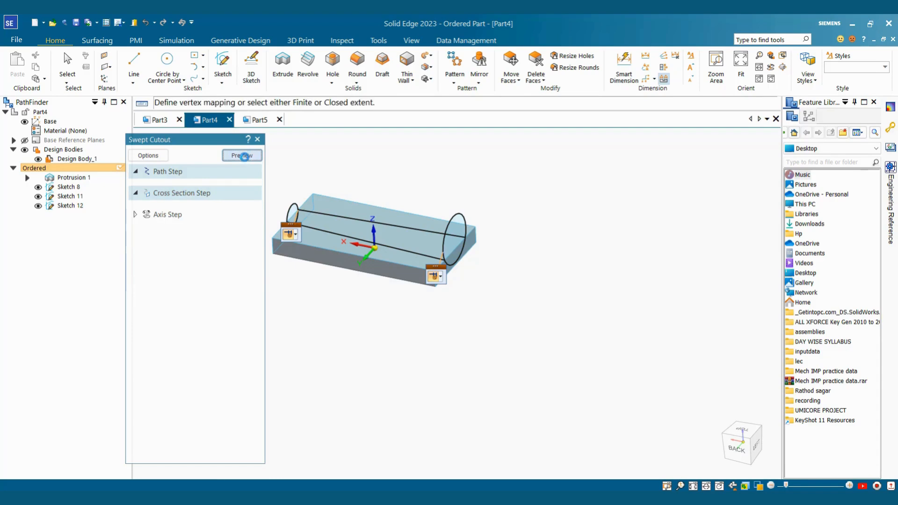
{"action": "middle_click_drag", "start_coordinate": [483, 275], "coordinate": [418, 295]}
{"action": "scroll", "coordinate": [383, 247], "scroll_direction": "up", "scroll_amount": 2}
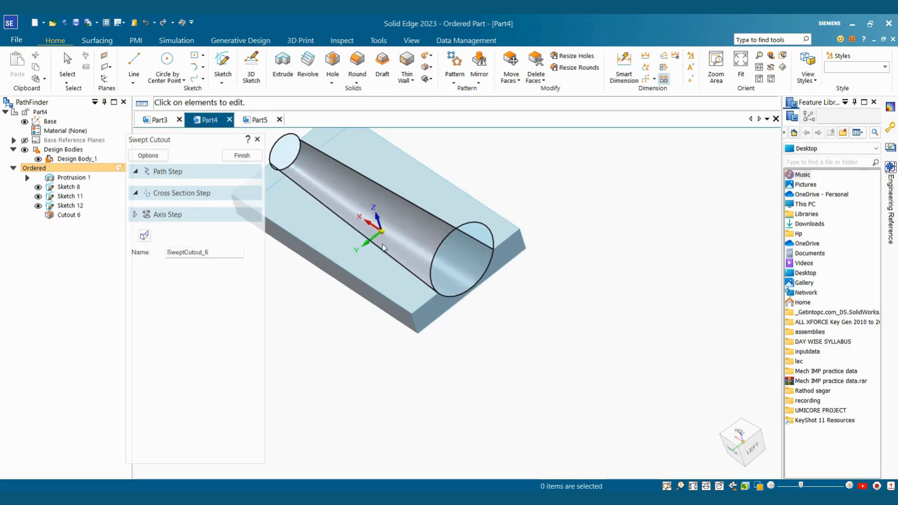
{"action": "scroll", "coordinate": [496, 333], "scroll_direction": "down", "scroll_amount": 3}
{"action": "middle_click_drag", "start_coordinate": [513, 356], "coordinate": [528, 337]}
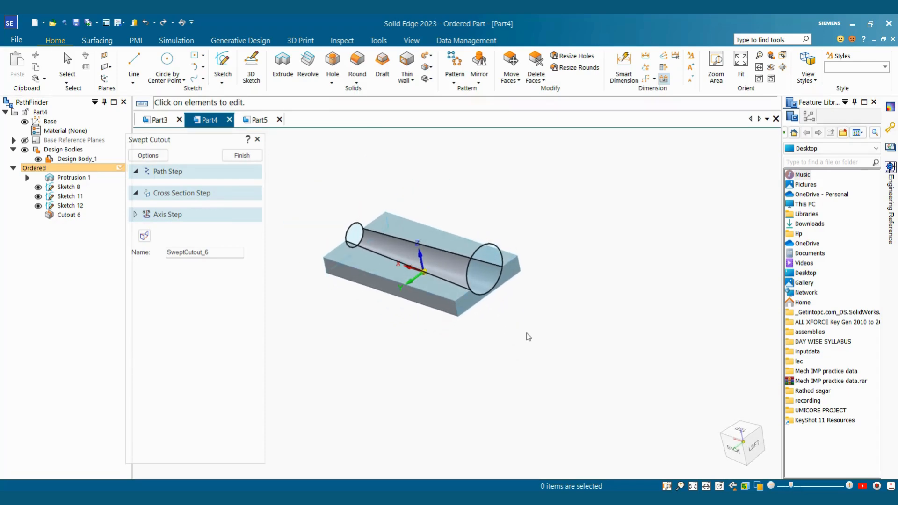
{"action": "left_click", "coordinate": [243, 156]}
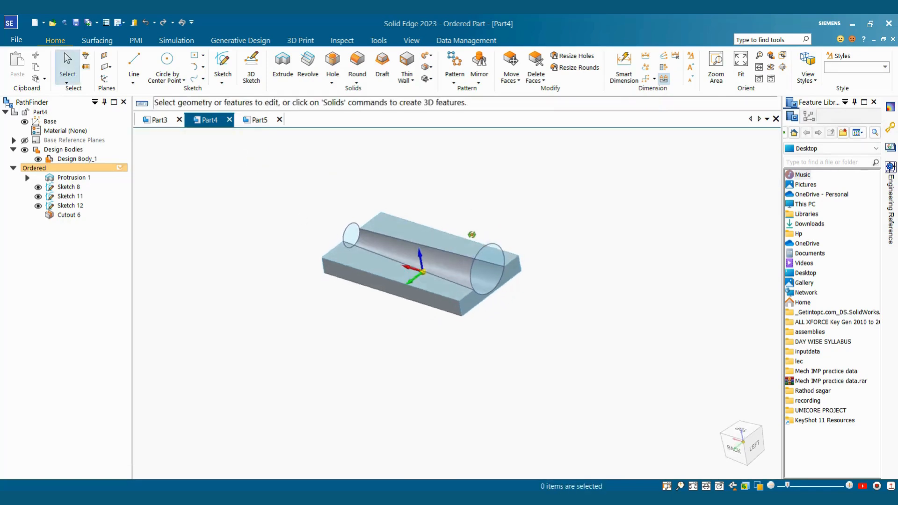
Hide Sketch 8, Sketch 11 and Sketch 12 so only the cut block is displayed.
{"action": "scroll", "coordinate": [472, 234], "scroll_direction": "down", "scroll_amount": 1}
{"action": "left_click", "coordinate": [38, 187]}
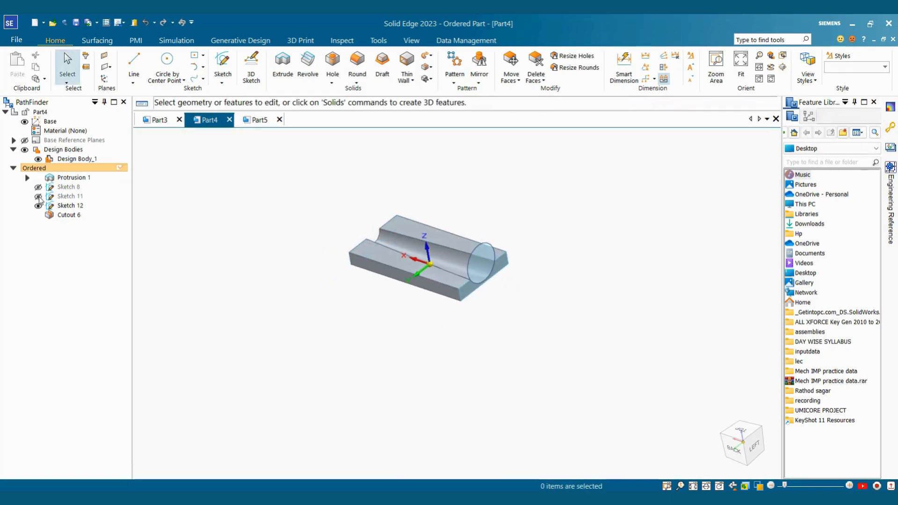
{"action": "left_click", "coordinate": [38, 206]}
{"action": "middle_click_drag", "start_coordinate": [327, 305], "coordinate": [356, 309]}
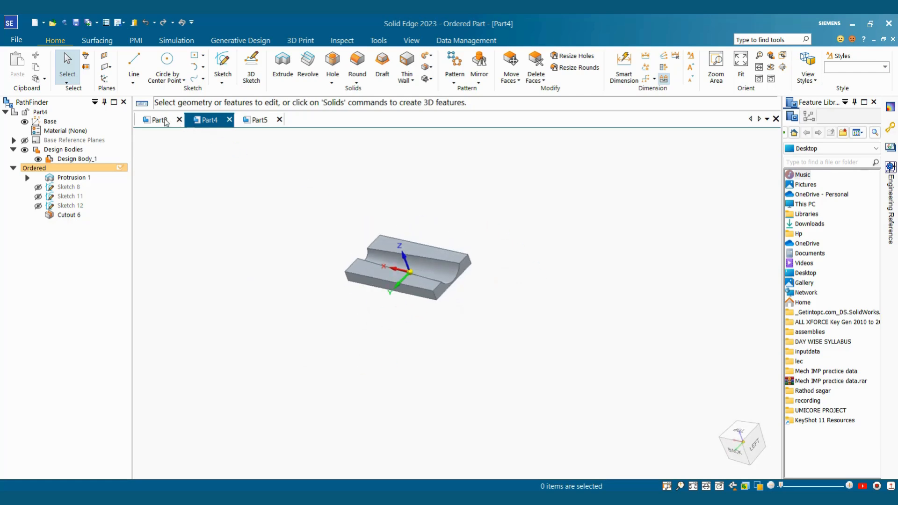
Switch to the Part5 document and examine the swept bar, its path sketch and its end faces.
{"action": "left_click", "coordinate": [161, 120]}
{"action": "left_click", "coordinate": [257, 120]}
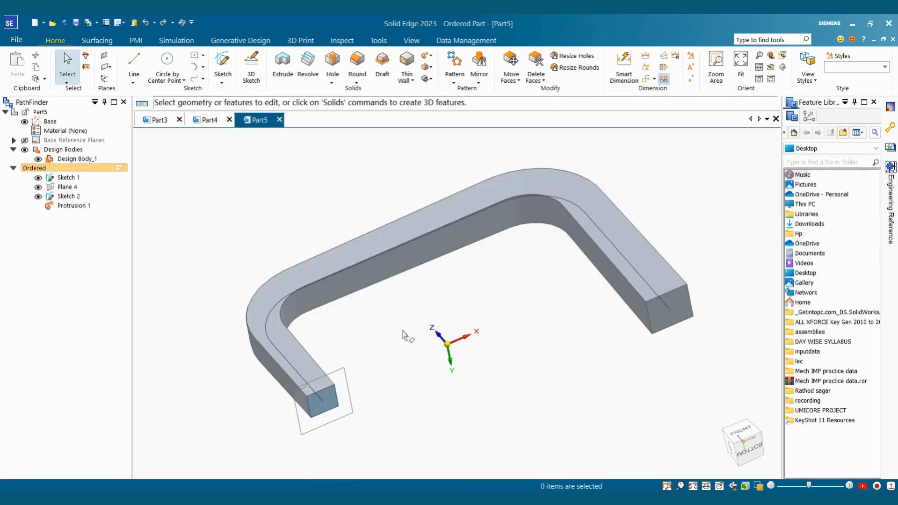
{"action": "scroll", "coordinate": [402, 330], "scroll_direction": "down", "scroll_amount": 2}
{"action": "scroll", "coordinate": [404, 396], "scroll_direction": "up", "scroll_amount": 3}
{"action": "scroll", "coordinate": [555, 227], "scroll_direction": "down", "scroll_amount": 2}
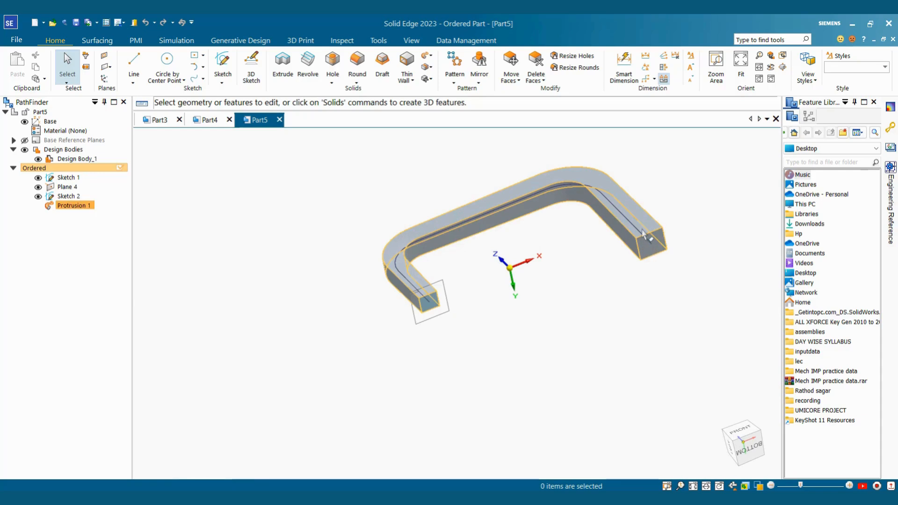
{"action": "scroll", "coordinate": [489, 253], "scroll_direction": "up", "scroll_amount": 1}
{"action": "middle_click_drag", "start_coordinate": [489, 254], "coordinate": [582, 213]}
{"action": "scroll", "coordinate": [594, 237], "scroll_direction": "down", "scroll_amount": 2}
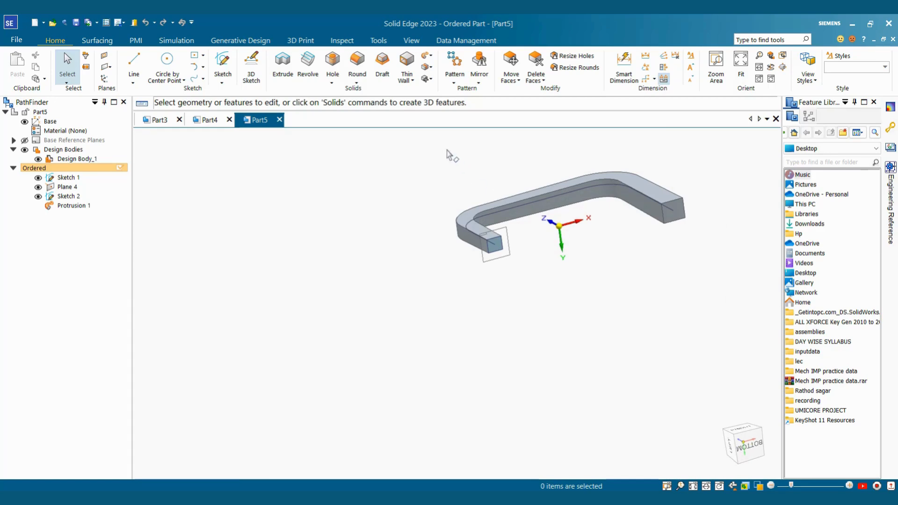
{"action": "scroll", "coordinate": [496, 252], "scroll_direction": "up", "scroll_amount": 4}
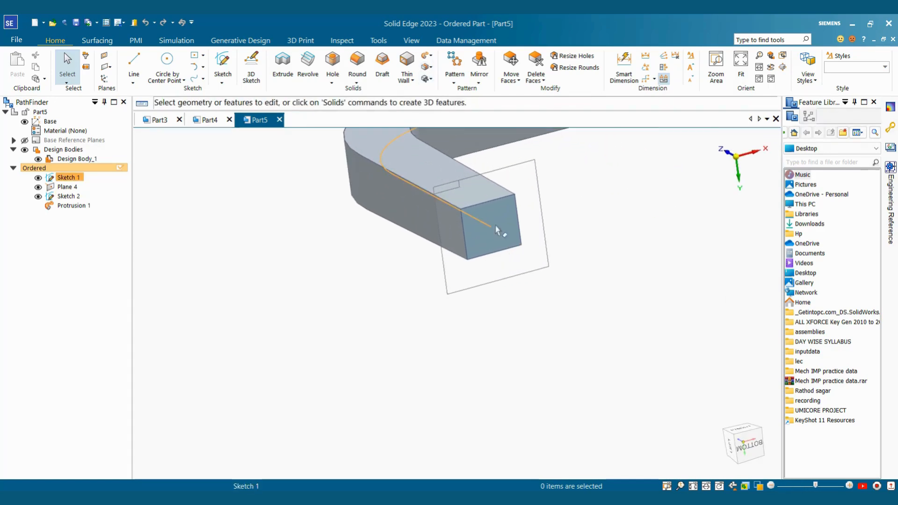
On the bar's end face beside Plane 4, sketch a 6-sided polygon centred on the path endpoint, about 5.76 mm to its side midpoints at 90°.
{"action": "left_click", "coordinate": [216, 60]}
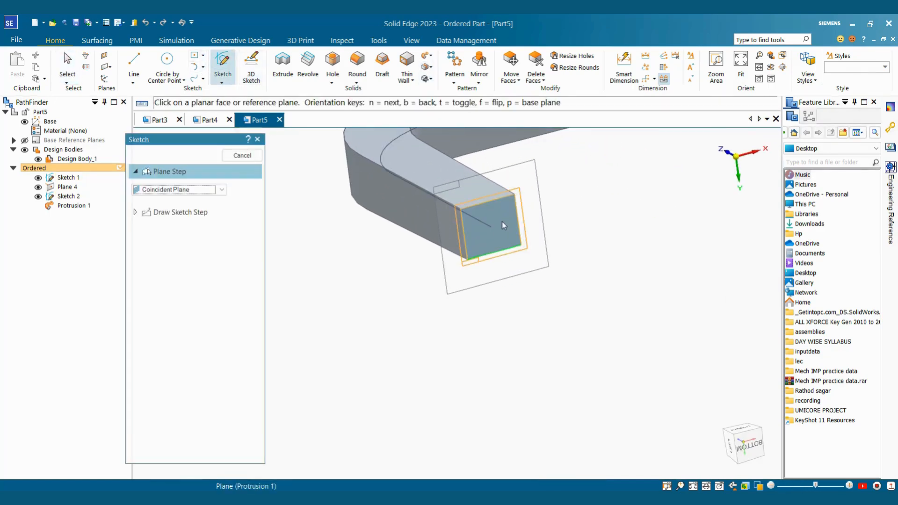
{"action": "left_click", "coordinate": [502, 221]}
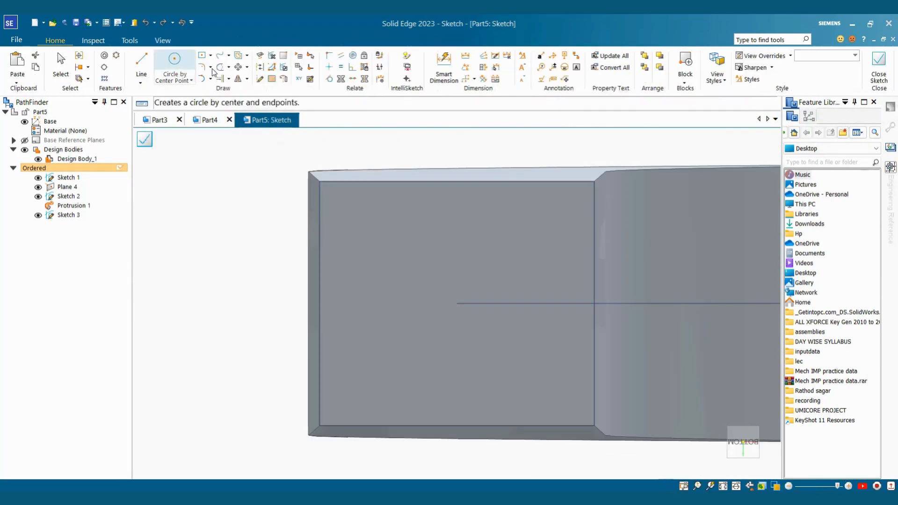
{"action": "left_click", "coordinate": [211, 55]}
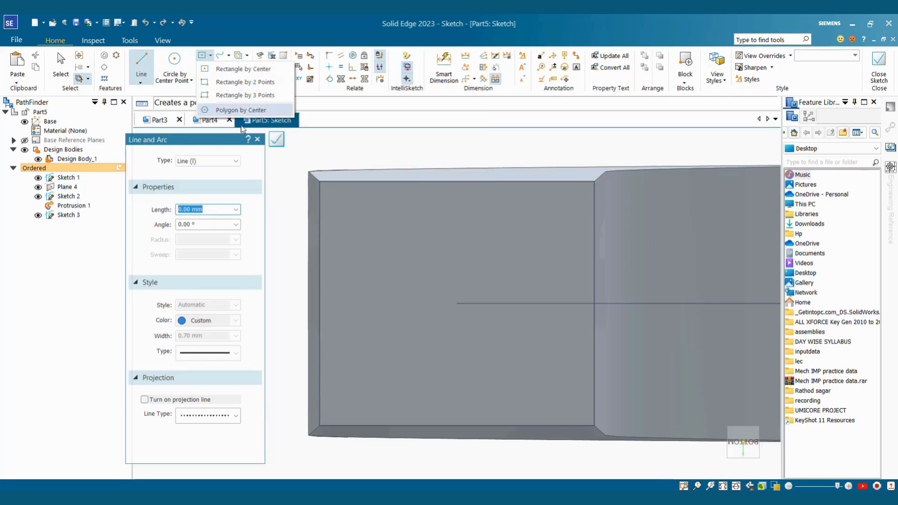
{"action": "left_click", "coordinate": [239, 110]}
{"action": "left_click", "coordinate": [457, 303]}
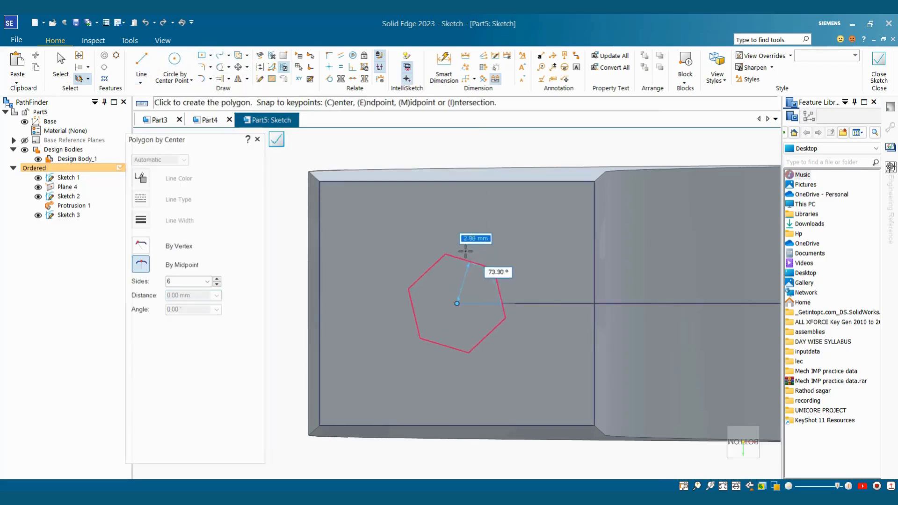
{"action": "left_click", "coordinate": [457, 215]}
Dimension the hexagon's inscribed circle to a diameter of 9 mm.
{"action": "scroll", "coordinate": [462, 241], "scroll_direction": "down", "scroll_amount": 4}
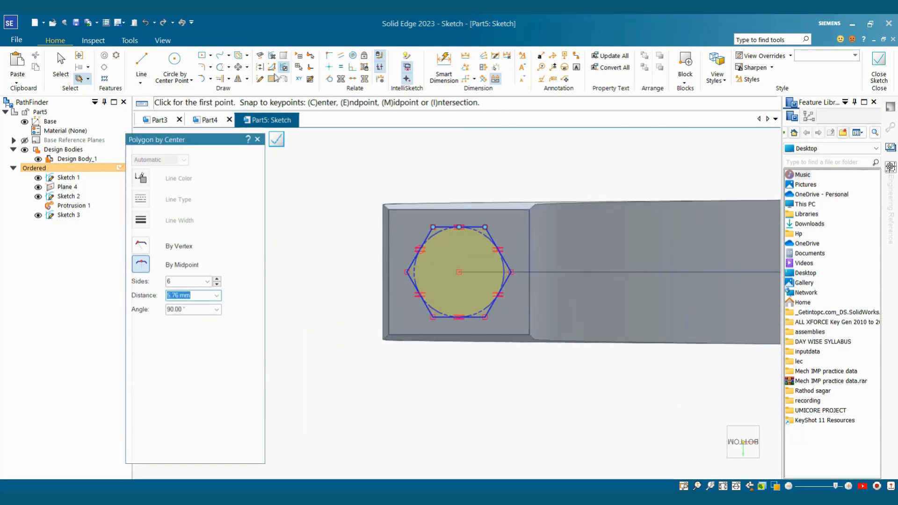
{"action": "left_click", "coordinate": [443, 67]}
{"action": "left_click", "coordinate": [482, 234]}
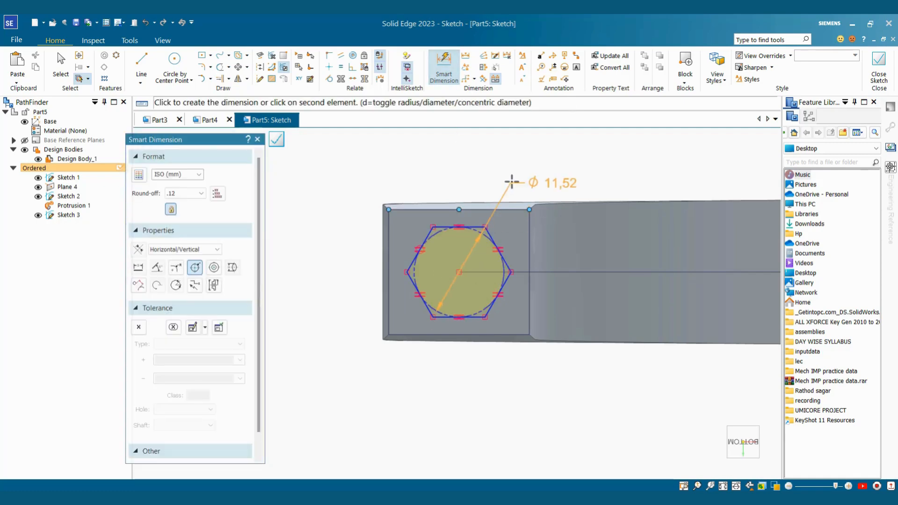
{"action": "left_click", "coordinate": [515, 177]}
{"action": "type", "text": "9"}
{"action": "key", "text": "Return"}
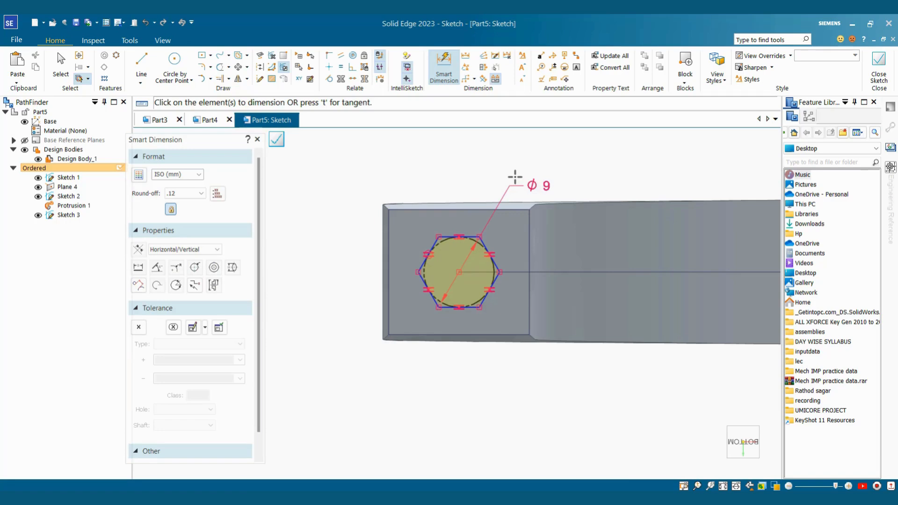
{"action": "scroll", "coordinate": [489, 223], "scroll_direction": "up", "scroll_amount": 2}
{"action": "key", "text": "Escape"}
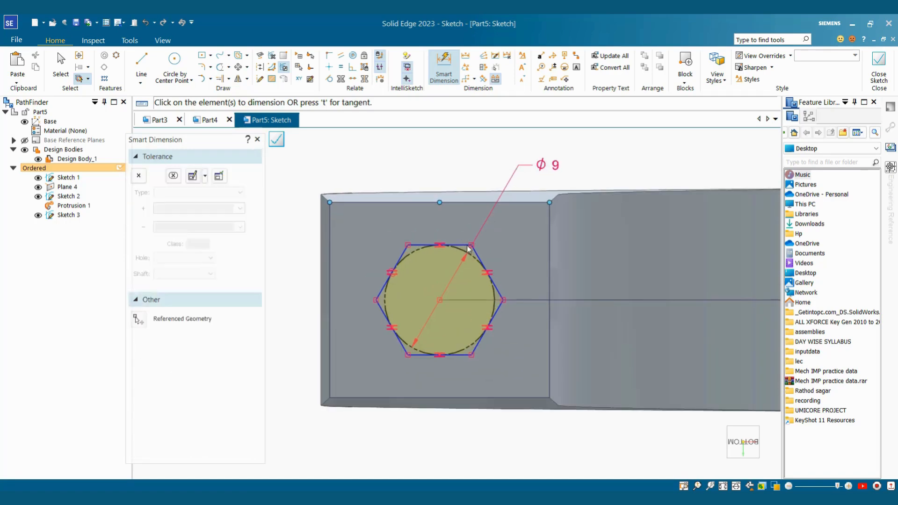
{"action": "left_click", "coordinate": [329, 67]}
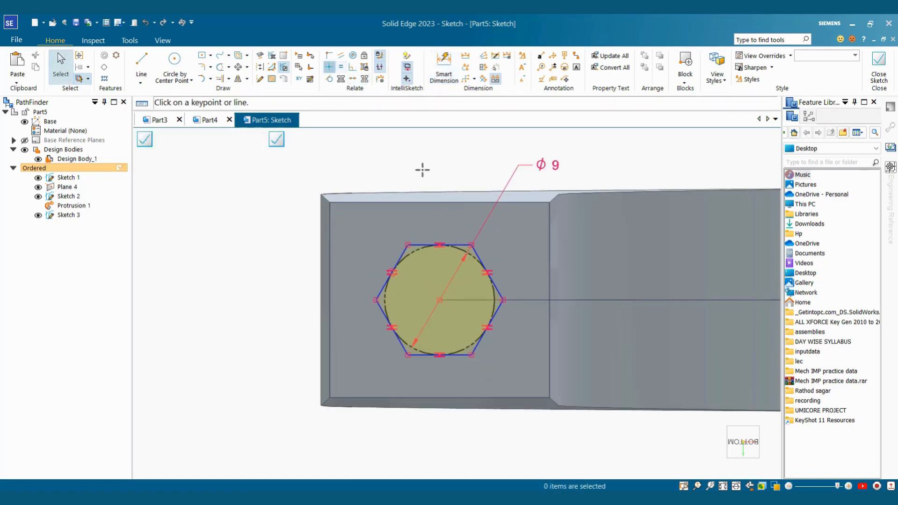
{"action": "scroll", "coordinate": [456, 225], "scroll_direction": "down", "scroll_amount": 4}
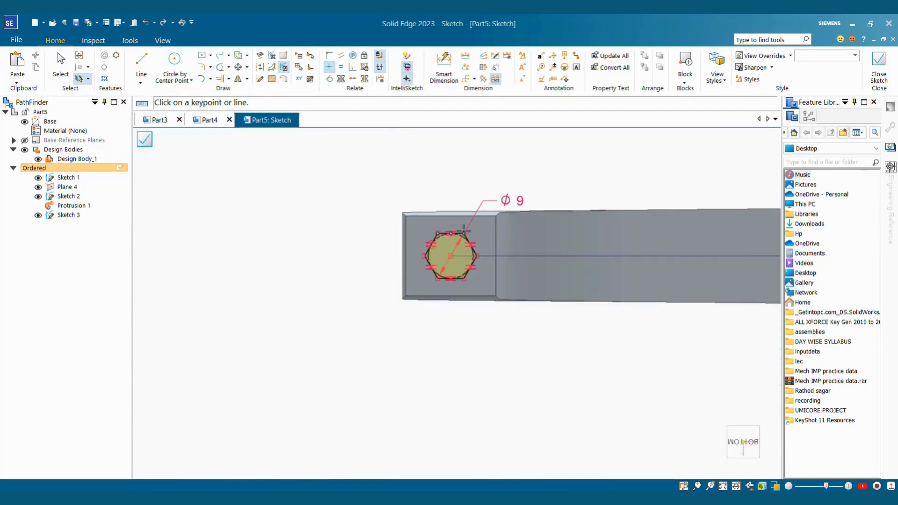
{"action": "middle_click_drag", "start_coordinate": [460, 229], "coordinate": [513, 259]}
{"action": "scroll", "coordinate": [517, 259], "scroll_direction": "down", "scroll_amount": 5}
{"action": "scroll", "coordinate": [524, 260], "scroll_direction": "up", "scroll_amount": 3}
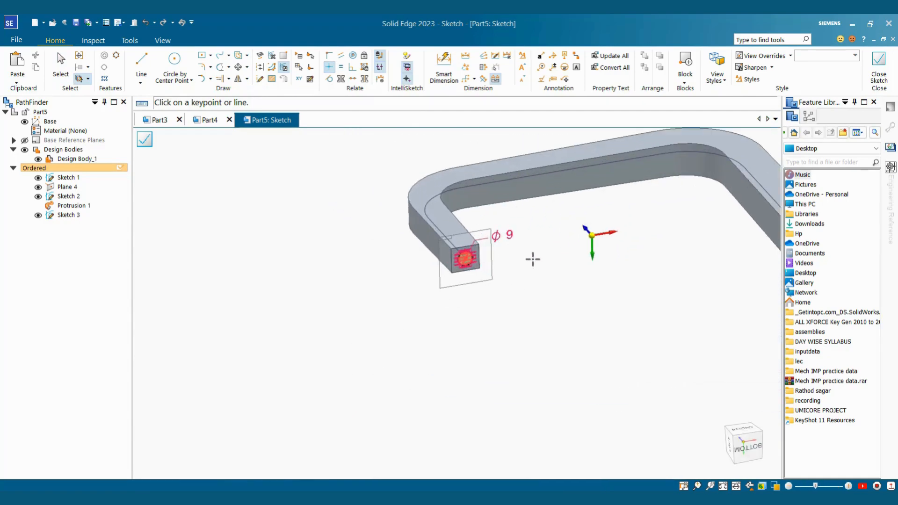
{"action": "key", "text": "Escape"}
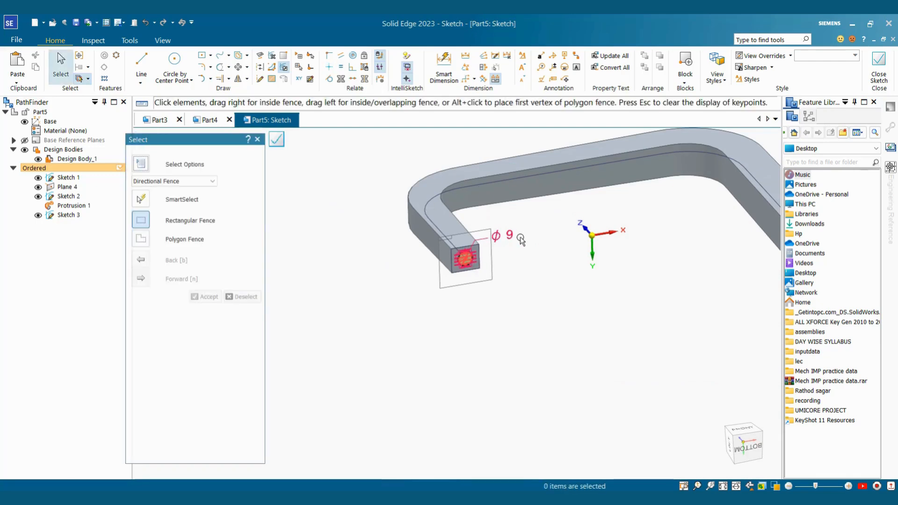
Close the hexagon sketch on the bar's end face.
{"action": "scroll", "coordinate": [512, 233], "scroll_direction": "up", "scroll_amount": 3}
{"action": "scroll", "coordinate": [486, 206], "scroll_direction": "up", "scroll_amount": 1}
{"action": "scroll", "coordinate": [541, 262], "scroll_direction": "down", "scroll_amount": 2}
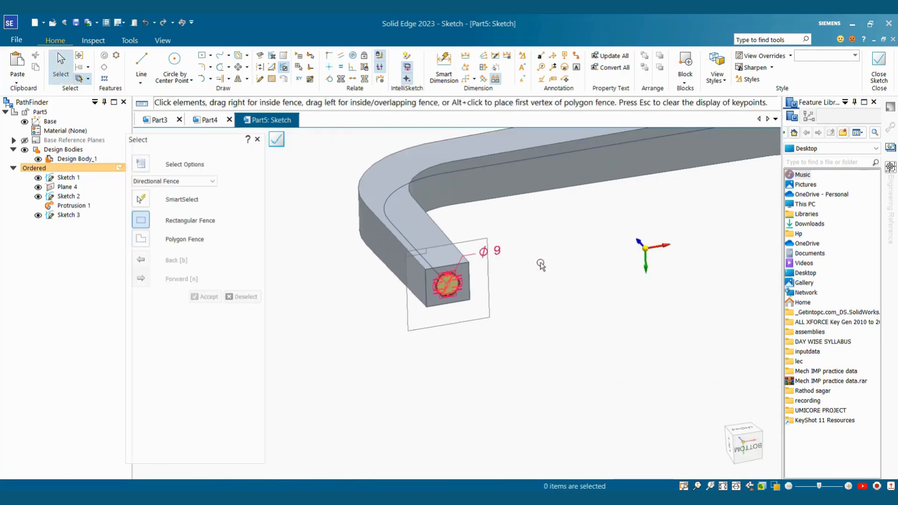
{"action": "left_click", "coordinate": [879, 71]}
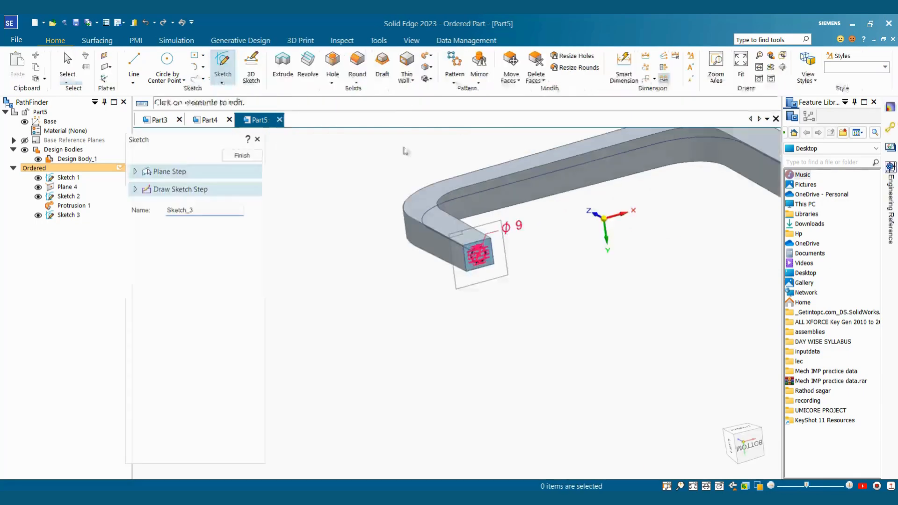
Start a Swept Cutout and set its sweep type to Single path and cross section.
{"action": "left_click", "coordinate": [429, 69]}
{"action": "left_click", "coordinate": [444, 81]}
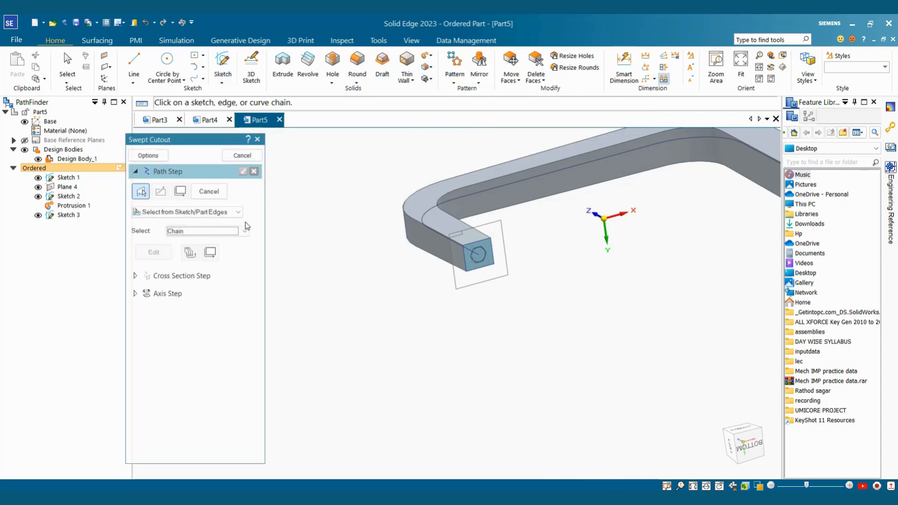
{"action": "left_click", "coordinate": [162, 156]}
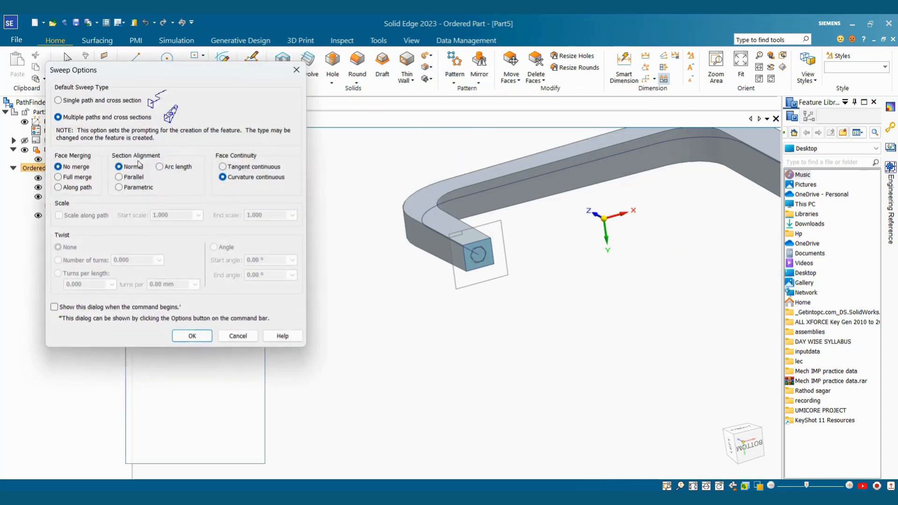
{"action": "left_click", "coordinate": [91, 103]}
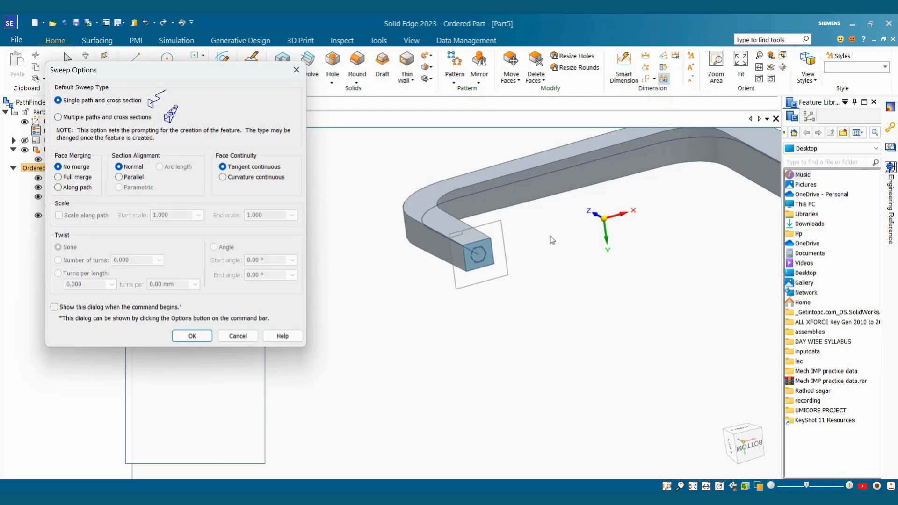
{"action": "left_click", "coordinate": [191, 337]}
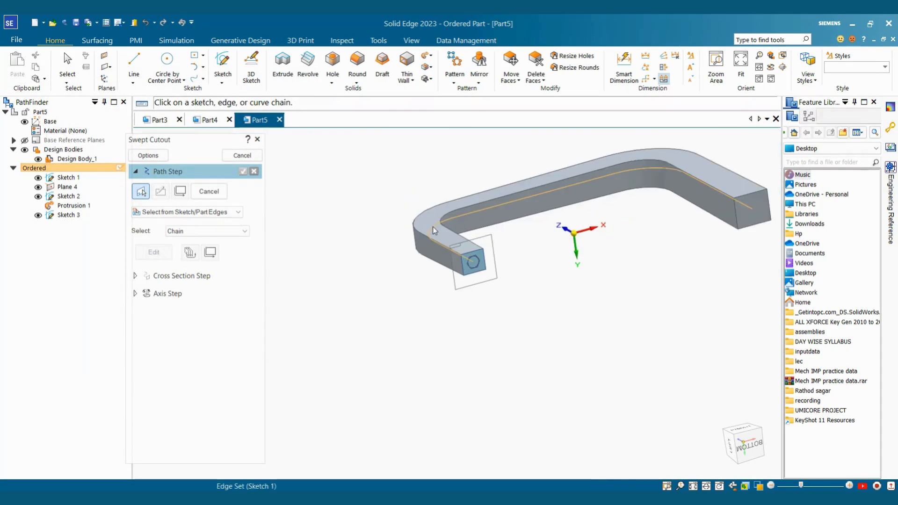
Set the bar's Sketch 1 curve as the cutout path and the hexagon as its cross section.
{"action": "left_click", "coordinate": [433, 227]}
{"action": "left_click", "coordinate": [243, 172]}
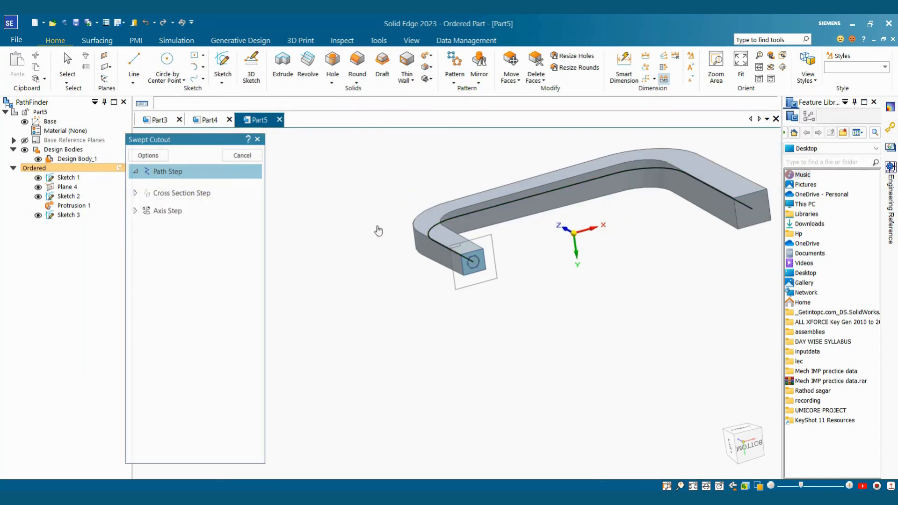
{"action": "left_click", "coordinate": [475, 261]}
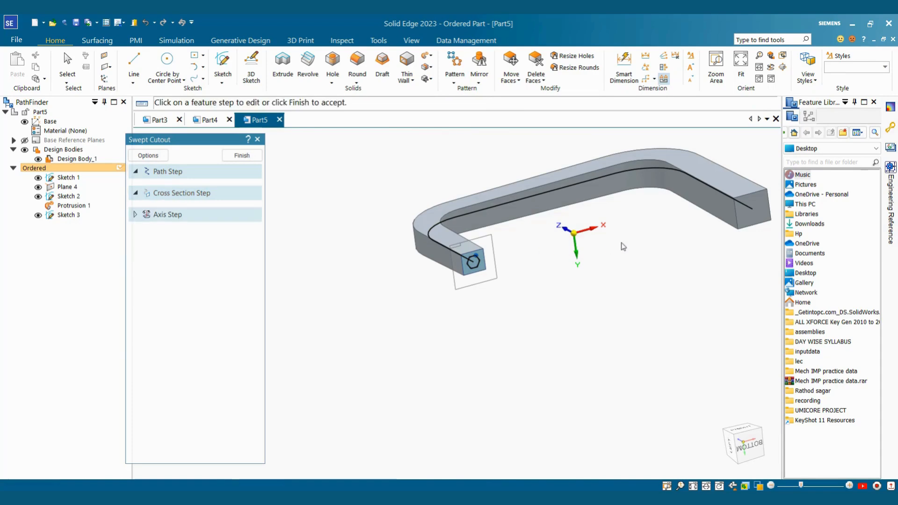
Examine the hexagonal swept cutout at both ends of the bar.
{"action": "scroll", "coordinate": [543, 261], "scroll_direction": "up", "scroll_amount": 2}
{"action": "scroll", "coordinate": [372, 263], "scroll_direction": "down", "scroll_amount": 2}
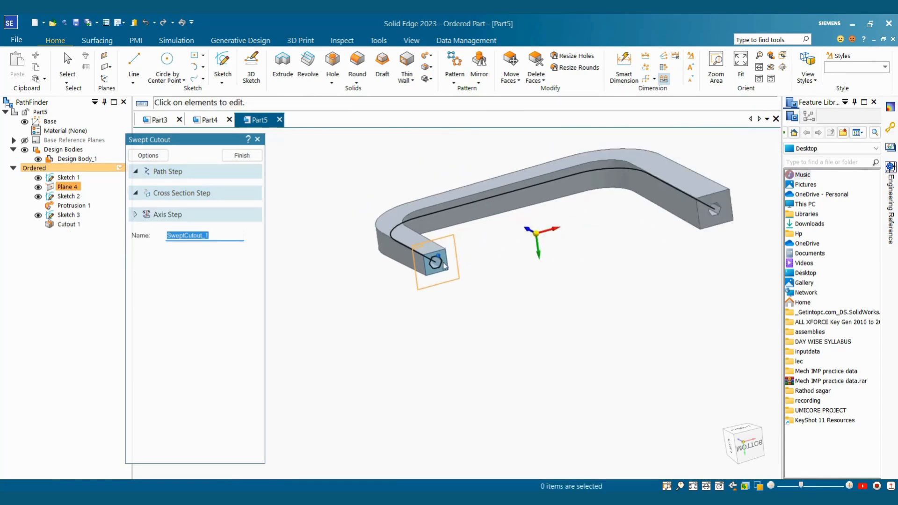
{"action": "scroll", "coordinate": [473, 265], "scroll_direction": "up", "scroll_amount": 2}
{"action": "scroll", "coordinate": [480, 260], "scroll_direction": "down", "scroll_amount": 2}
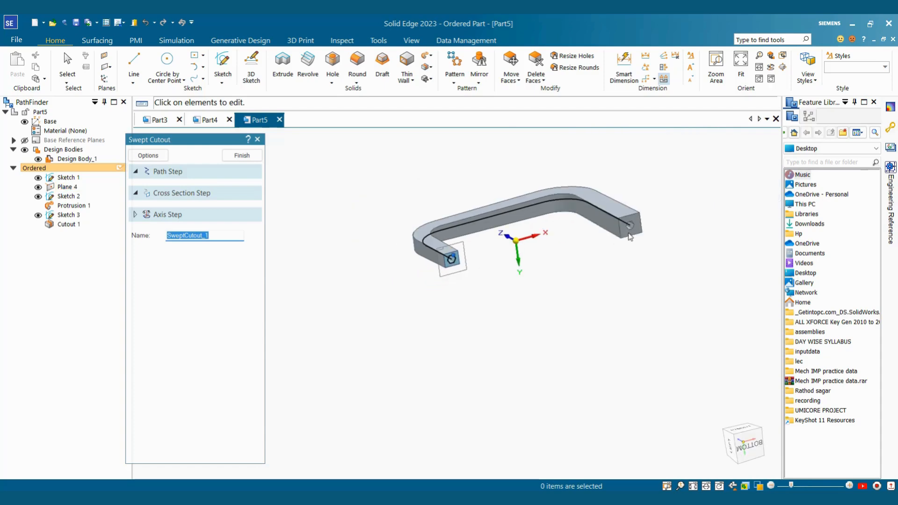
{"action": "scroll", "coordinate": [611, 226], "scroll_direction": "up", "scroll_amount": 4}
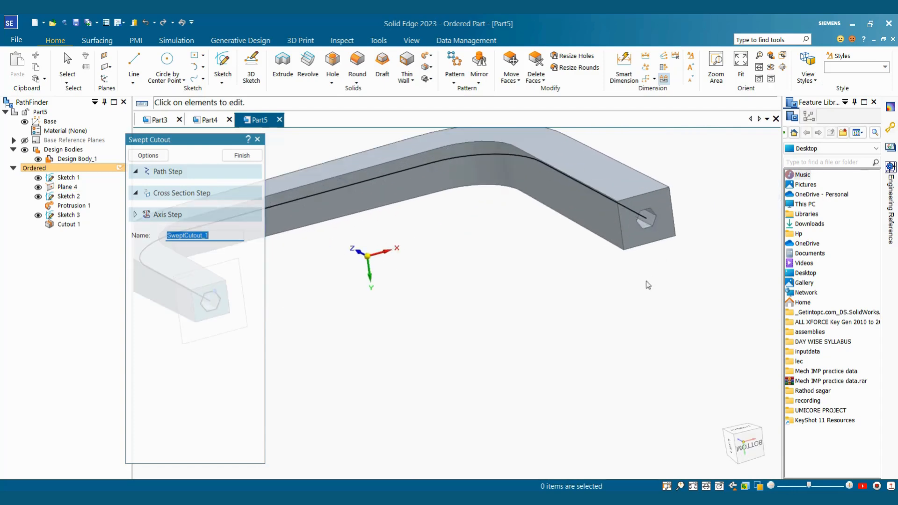
{"action": "scroll", "coordinate": [647, 284], "scroll_direction": "down", "scroll_amount": 3}
{"action": "scroll", "coordinate": [543, 260], "scroll_direction": "up", "scroll_amount": 3}
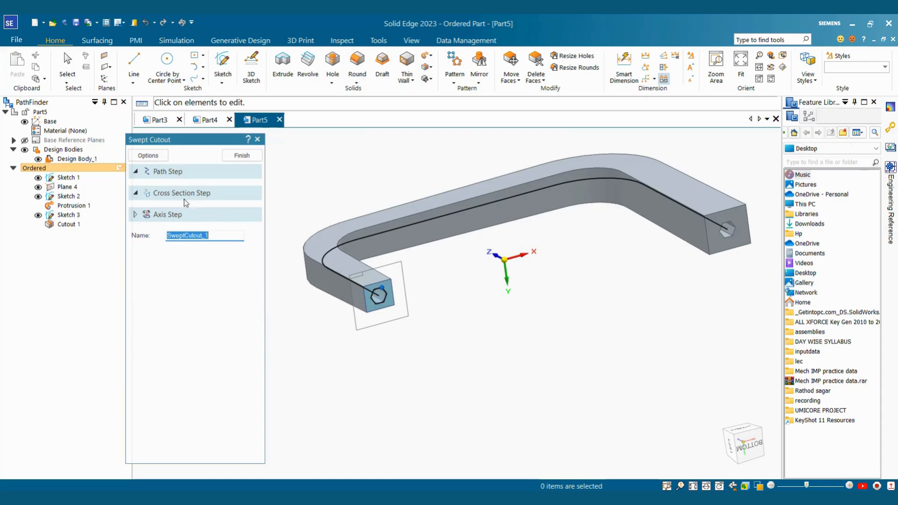
Scale the hexagonal swept cutout along its path with an end scale of 1.1 and finish the feature.
{"action": "left_click", "coordinate": [148, 156]}
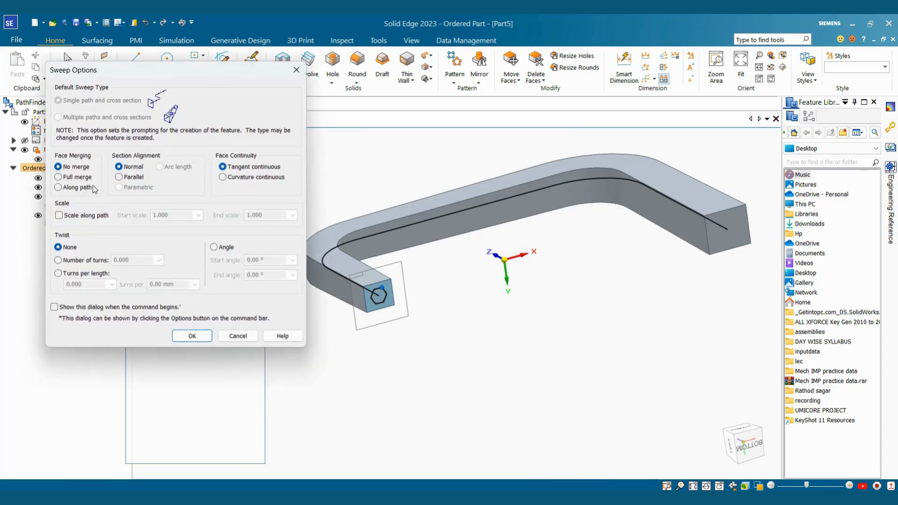
{"action": "left_click", "coordinate": [59, 216]}
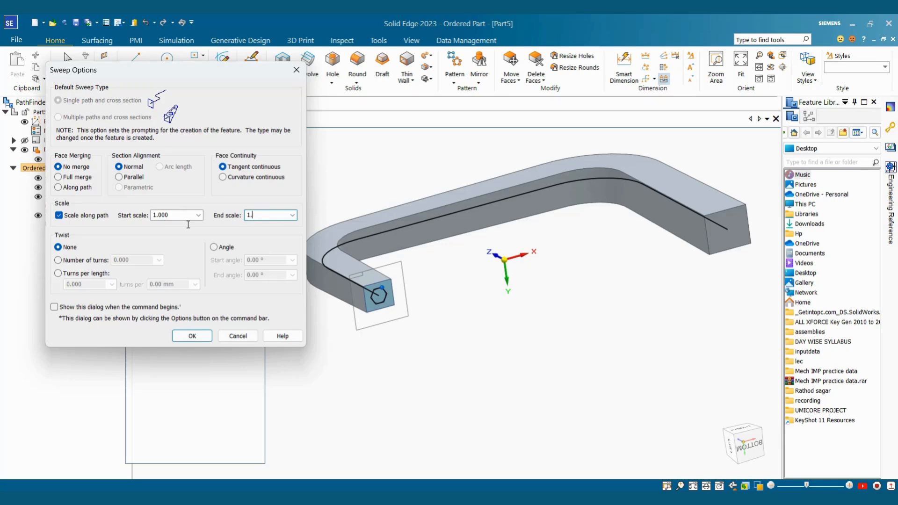
{"action": "type", "text": "1.1"}
{"action": "key", "text": "Return"}
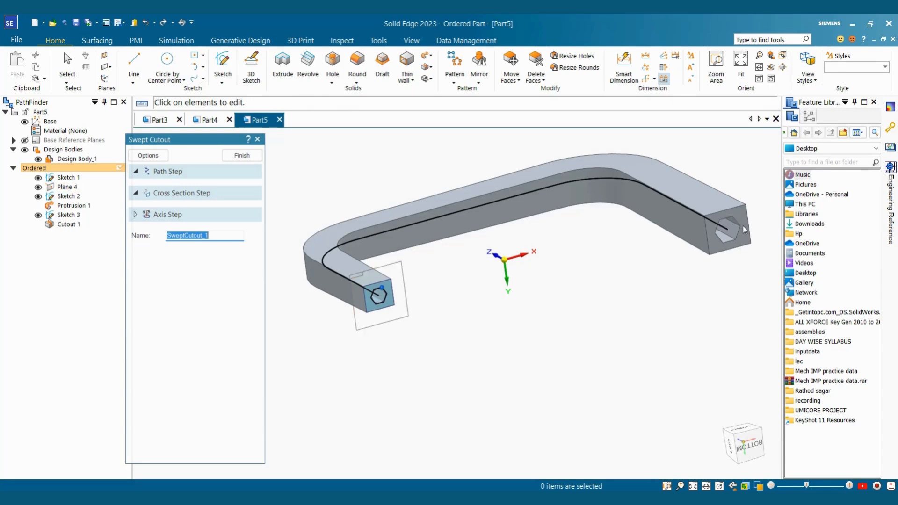
{"action": "scroll", "coordinate": [725, 234], "scroll_direction": "up", "scroll_amount": 2}
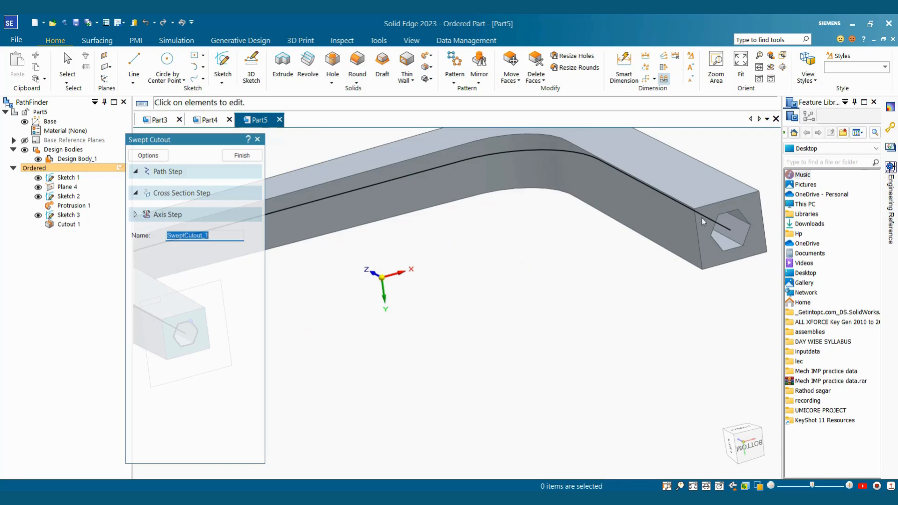
{"action": "scroll", "coordinate": [731, 273], "scroll_direction": "down", "scroll_amount": 2}
{"action": "left_click", "coordinate": [241, 155]}
{"action": "left_click", "coordinate": [241, 155]}
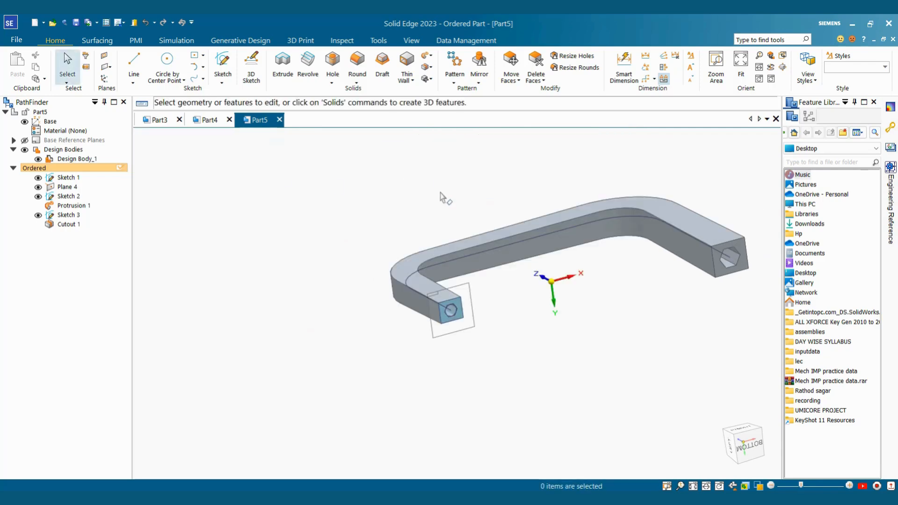
Hide Plane 4 and the three sketches so that only the bent bar is displayed.
{"action": "middle_click_drag", "start_coordinate": [441, 196], "coordinate": [526, 182]}
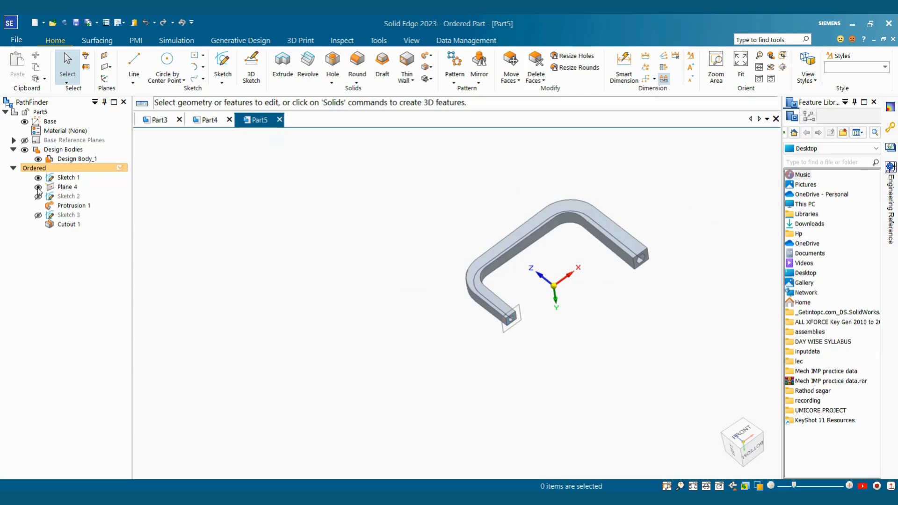
{"action": "left_click", "coordinate": [38, 187]}
{"action": "left_click", "coordinate": [39, 178]}
{"action": "middle_click_drag", "start_coordinate": [534, 300], "coordinate": [530, 276]}
{"action": "scroll", "coordinate": [530, 276], "scroll_direction": "down", "scroll_amount": 1}
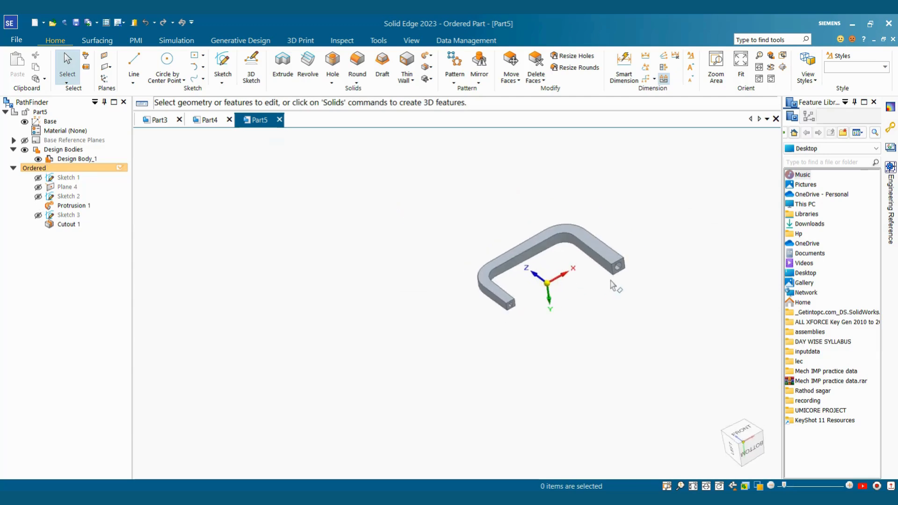
{"action": "scroll", "coordinate": [611, 285], "scroll_direction": "up", "scroll_amount": 3}
{"action": "middle_click_drag", "start_coordinate": [611, 285], "coordinate": [577, 244]}
{"action": "scroll", "coordinate": [576, 245], "scroll_direction": "up", "scroll_amount": 3}
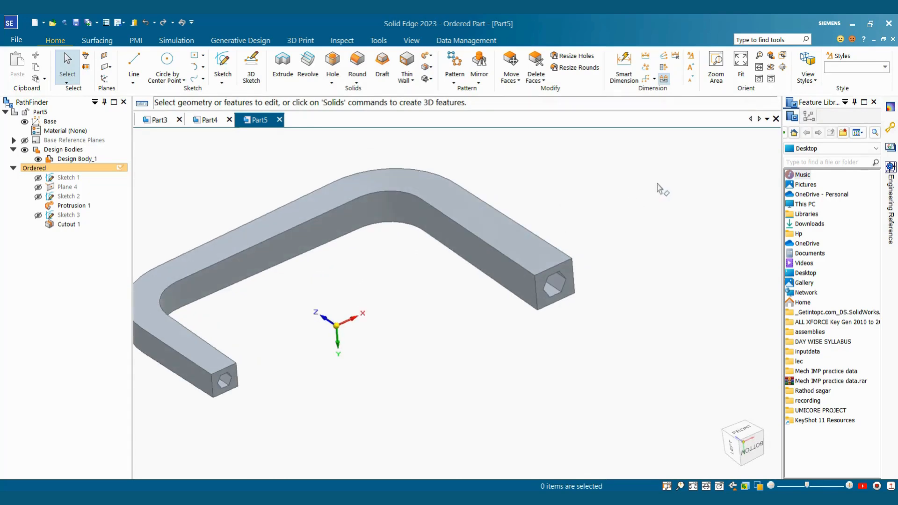
Create a new part from the ISO Metric part template.
{"action": "key", "text": "ctrl+n"}
{"action": "left_click", "coordinate": [448, 201]}
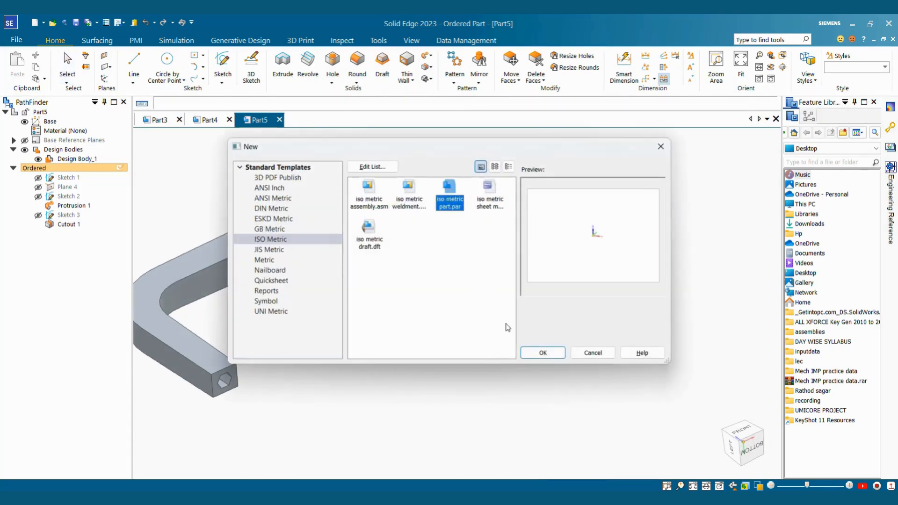
{"action": "left_click", "coordinate": [543, 353]}
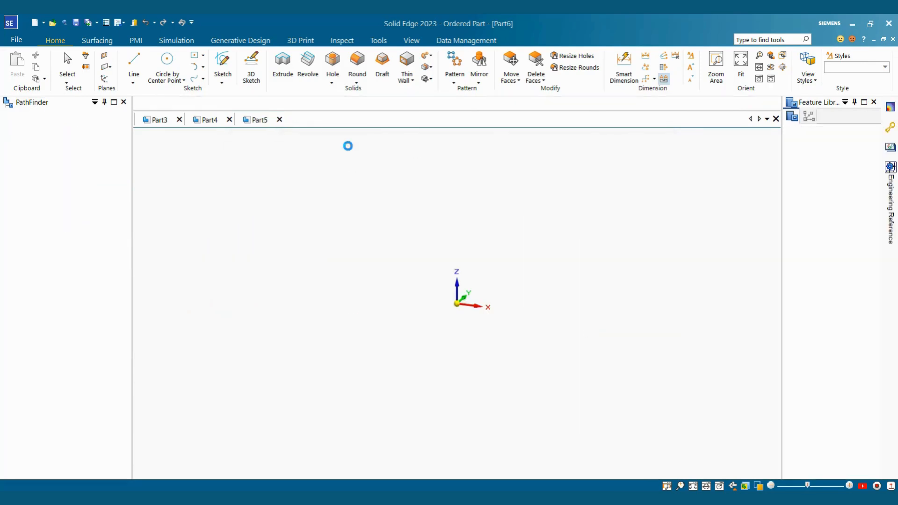
Start an Extrude on the top reference plane and sketch a center rectangle about 124 by 101 mm on the origin.
{"action": "left_click", "coordinate": [283, 65]}
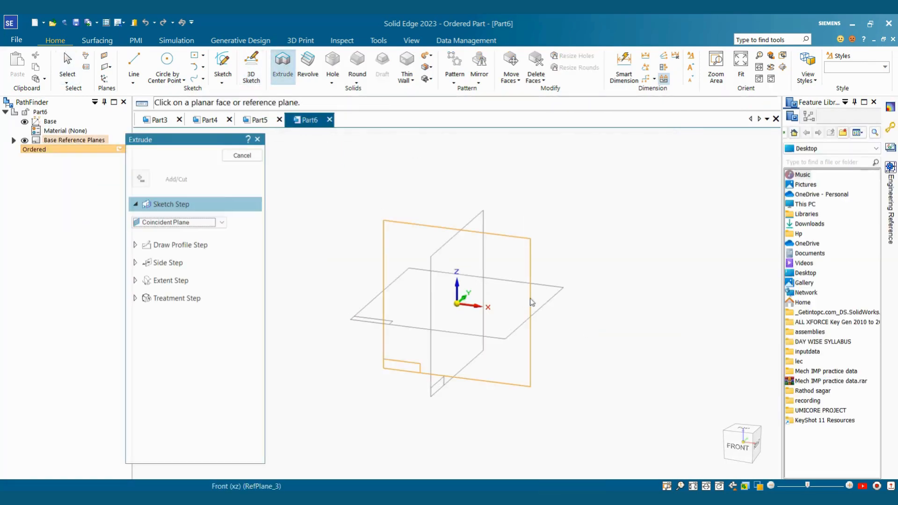
{"action": "left_click", "coordinate": [557, 293]}
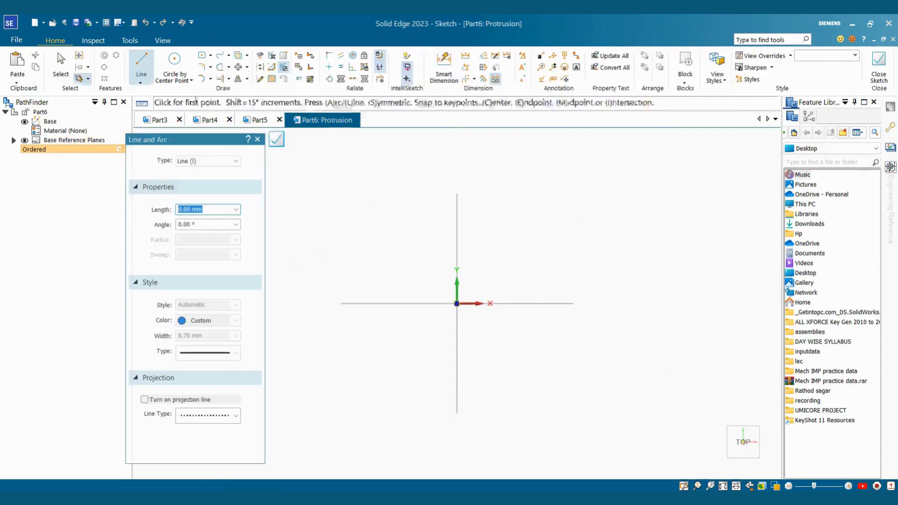
{"action": "left_click", "coordinate": [210, 55]}
{"action": "left_click", "coordinate": [225, 80]}
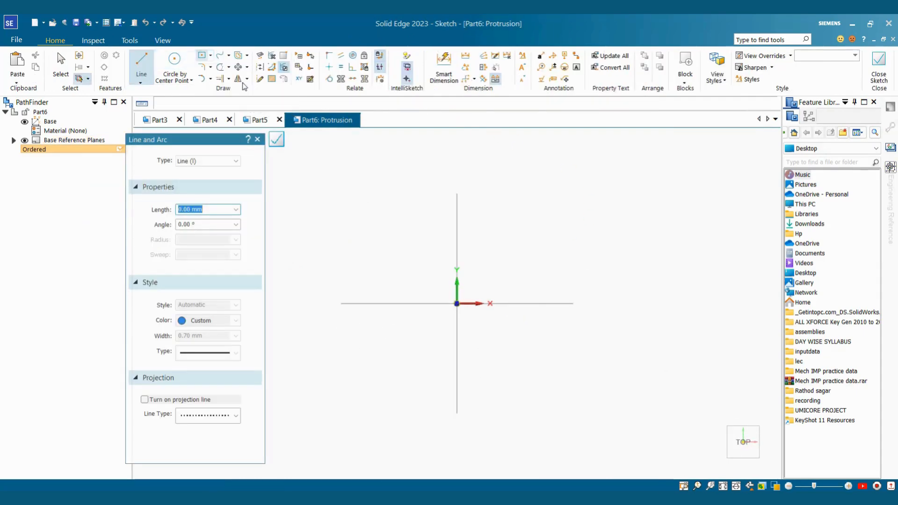
{"action": "left_click", "coordinate": [457, 304]}
{"action": "left_click", "coordinate": [583, 201]}
Dimension the rectangle's width as 130 mm and its height as 10 mm.
{"action": "scroll", "coordinate": [596, 281], "scroll_direction": "down", "scroll_amount": 3}
{"action": "middle_click_drag", "start_coordinate": [597, 281], "coordinate": [578, 337]}
{"action": "scroll", "coordinate": [577, 337], "scroll_direction": "up", "scroll_amount": 2}
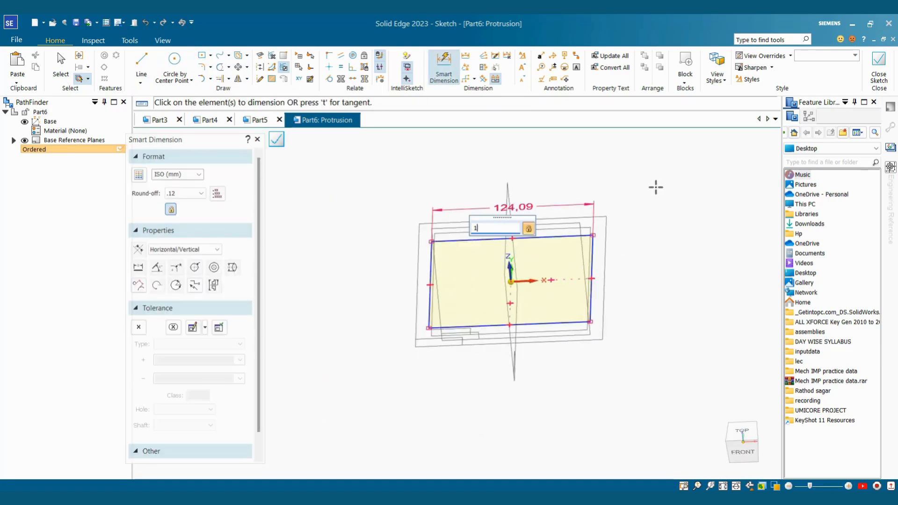
{"action": "key", "text": "Return"}
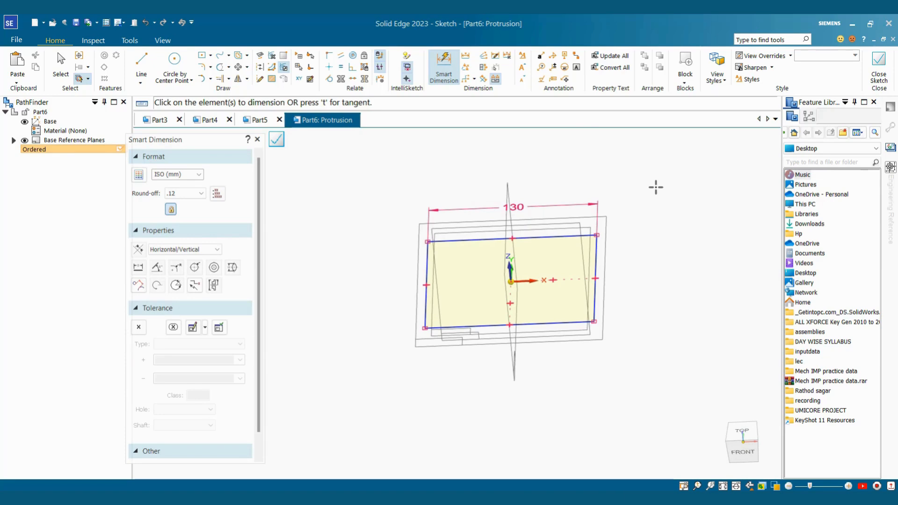
{"action": "left_click", "coordinate": [596, 253]}
{"action": "left_click", "coordinate": [636, 262]}
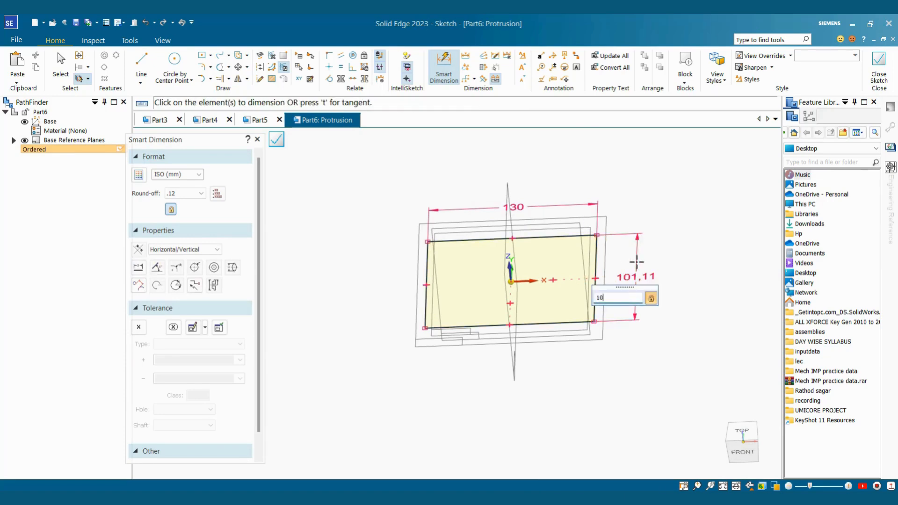
{"action": "type", "text": "10"}
{"action": "key", "text": "Return"}
Set the rectangle's height dimension to 100 mm.
{"action": "scroll", "coordinate": [650, 285], "scroll_direction": "up", "scroll_amount": 2}
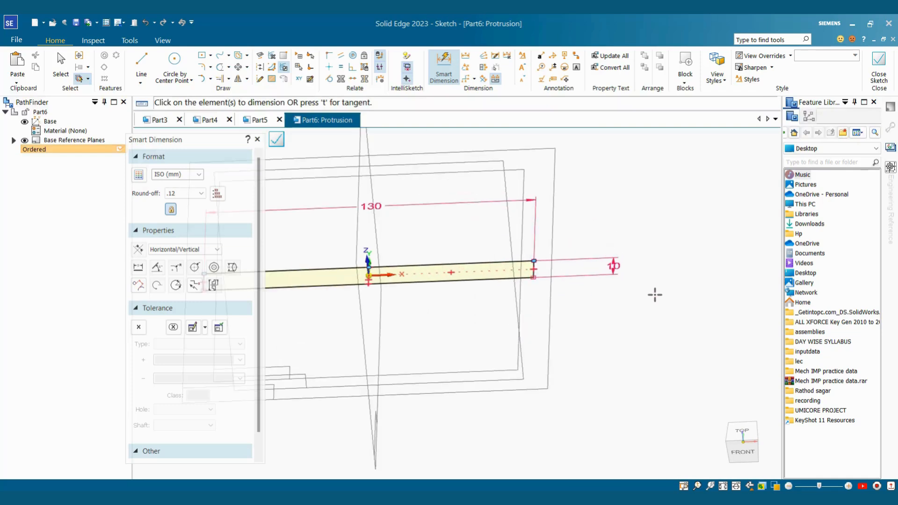
{"action": "middle_click_drag", "start_coordinate": [623, 270], "coordinate": [627, 314]}
{"action": "key", "text": "Escape"}
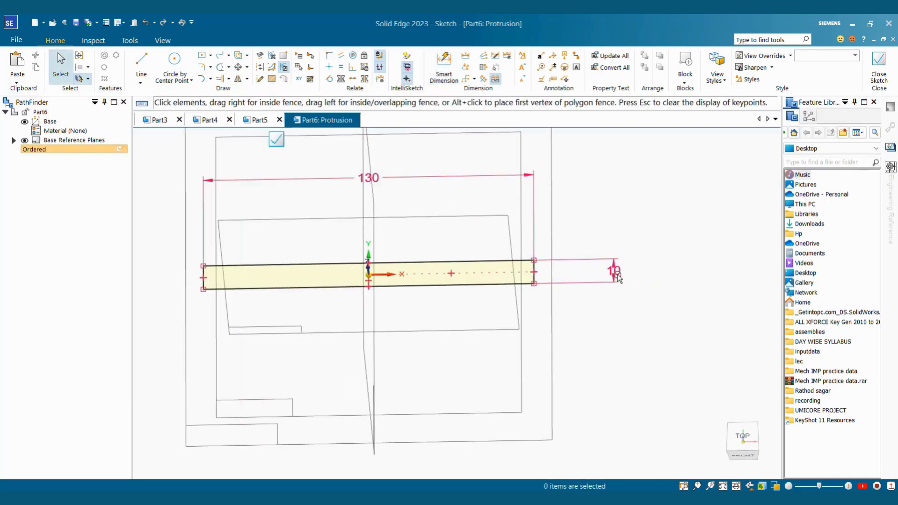
{"action": "left_click", "coordinate": [616, 273]}
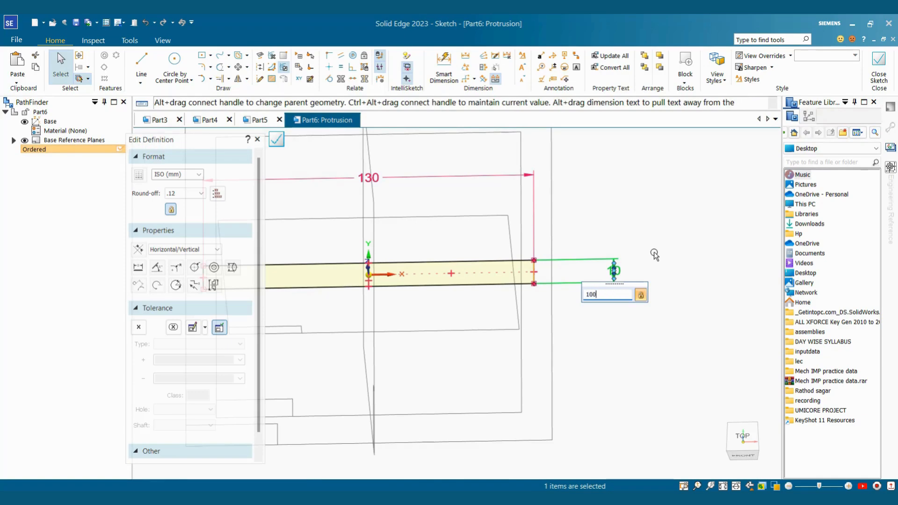
{"action": "key", "text": "Return"}
{"action": "key", "text": "Escape"}
Close the rectangle sketch and extrude it into a solid block.
{"action": "scroll", "coordinate": [661, 229], "scroll_direction": "down", "scroll_amount": 2}
{"action": "mouse_move", "coordinate": [661, 224]}
{"action": "middle_mouse_down"}
{"action": "mouse_move", "coordinate": [663, 179]}
{"action": "mouse_move", "coordinate": [748, 117]}
{"action": "middle_mouse_up"}
{"action": "left_click", "coordinate": [879, 70]}
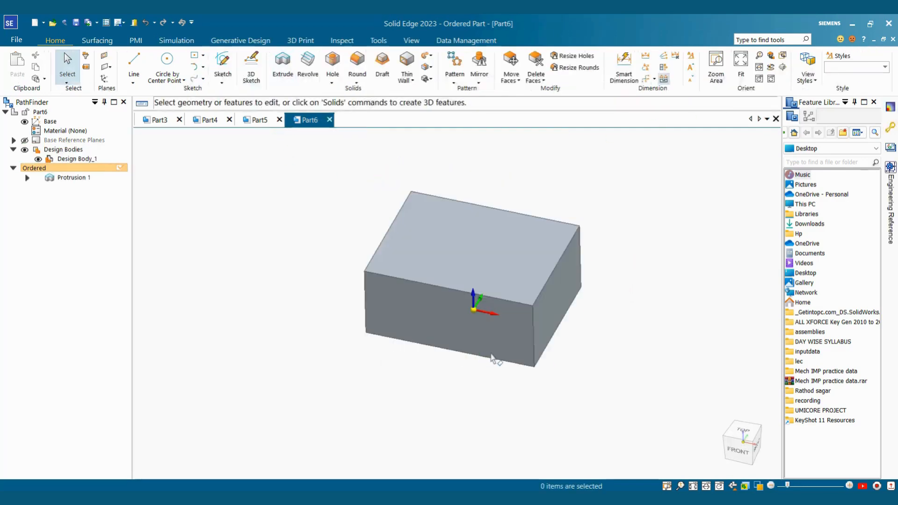
Hollow the block with a Thin Wall offset inside, choosing the block's top face as the open face.
{"action": "scroll", "coordinate": [511, 323], "scroll_direction": "up", "scroll_amount": 2}
{"action": "scroll", "coordinate": [511, 322], "scroll_direction": "down", "scroll_amount": 1}
{"action": "middle_click_drag", "start_coordinate": [511, 323], "coordinate": [506, 302]}
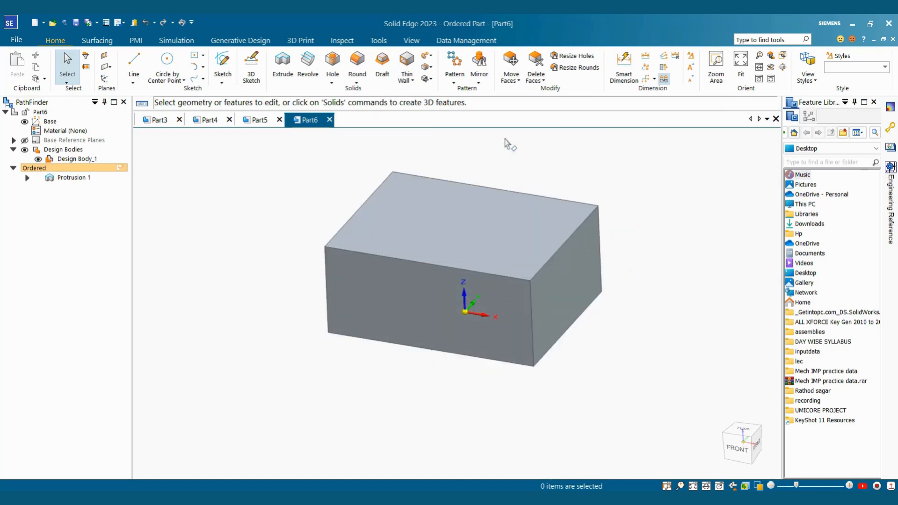
{"action": "left_click", "coordinate": [407, 79]}
{"action": "left_click", "coordinate": [431, 90]}
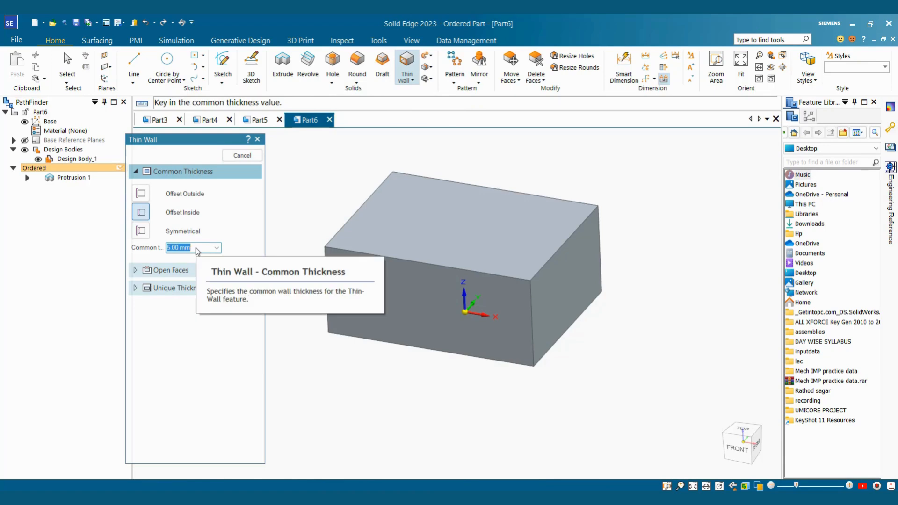
{"action": "key", "text": "Return"}
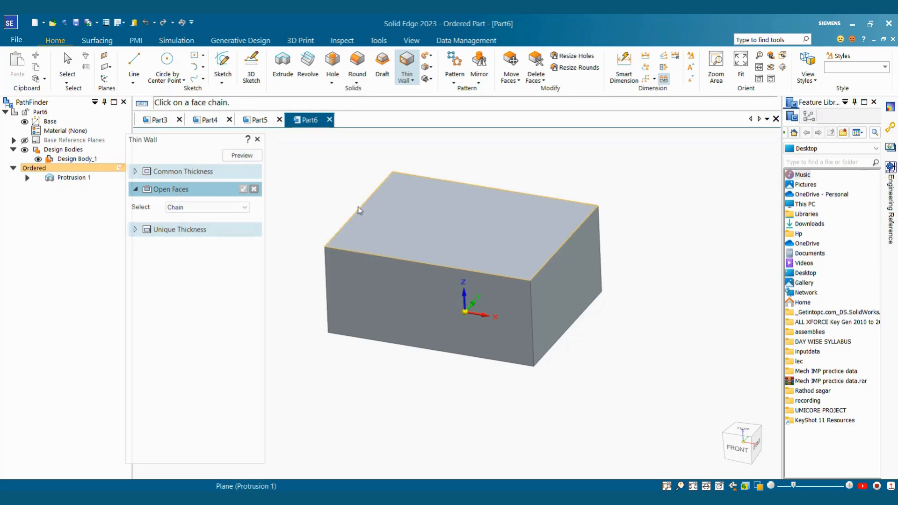
{"action": "left_click", "coordinate": [431, 234]}
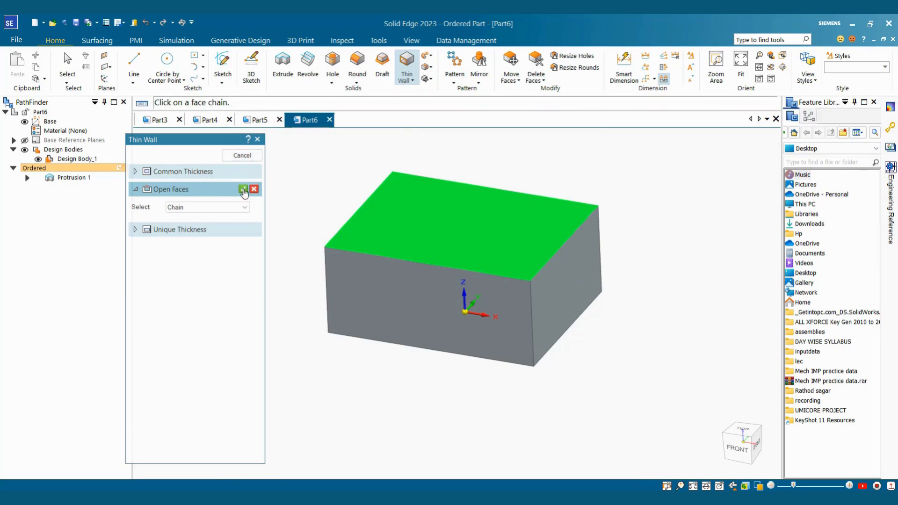
{"action": "left_click", "coordinate": [244, 189]}
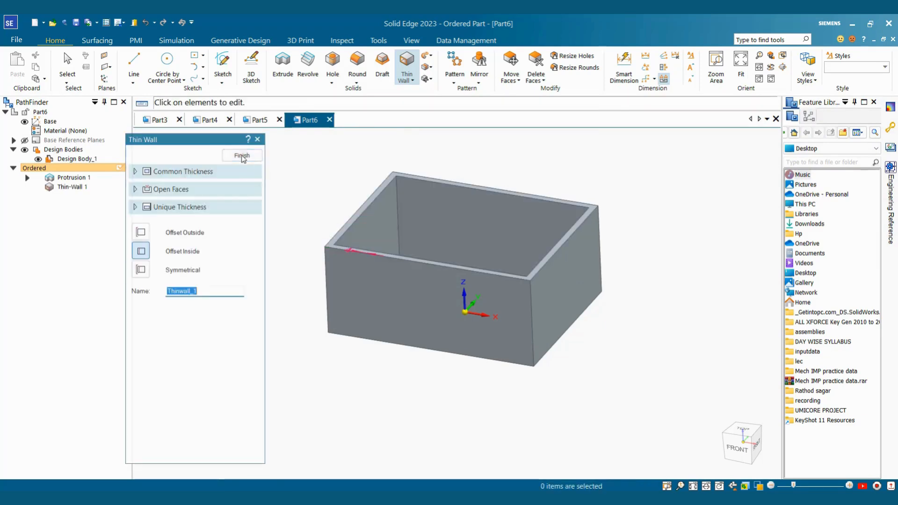
{"action": "left_click", "coordinate": [249, 159]}
{"action": "key", "text": "Escape"}
Start a new sketch on the top rim face of the hollow box.
{"action": "scroll", "coordinate": [440, 281], "scroll_direction": "up", "scroll_amount": 2}
{"action": "middle_click_drag", "start_coordinate": [449, 271], "coordinate": [457, 151]}
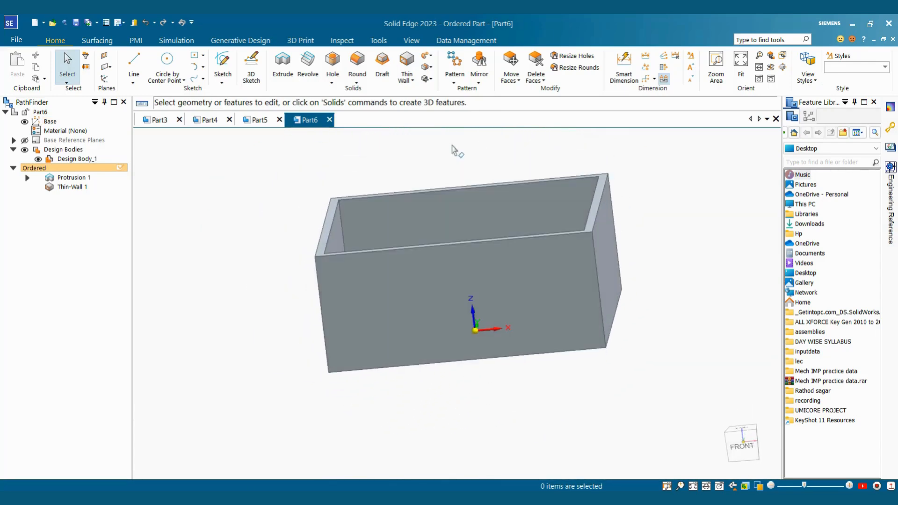
{"action": "middle_click_drag", "start_coordinate": [541, 248], "coordinate": [593, 150]}
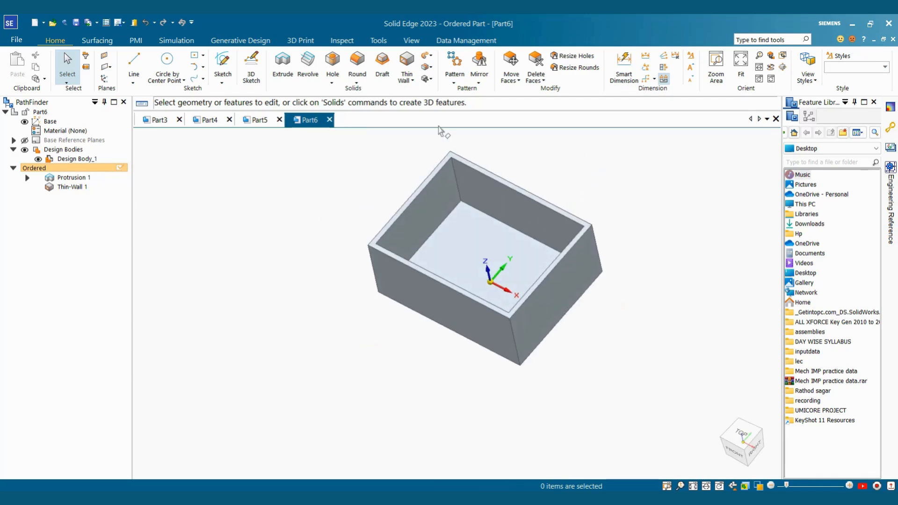
{"action": "left_click", "coordinate": [222, 65]}
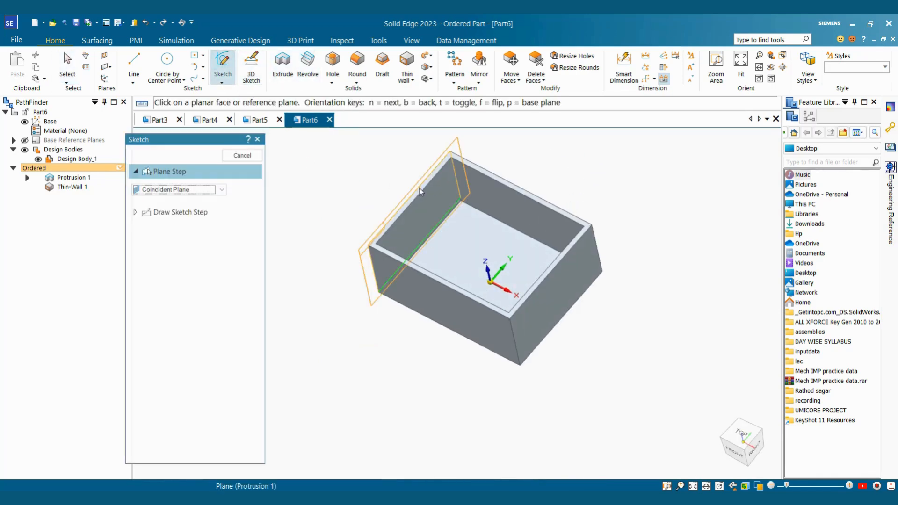
{"action": "left_click", "coordinate": [420, 192]}
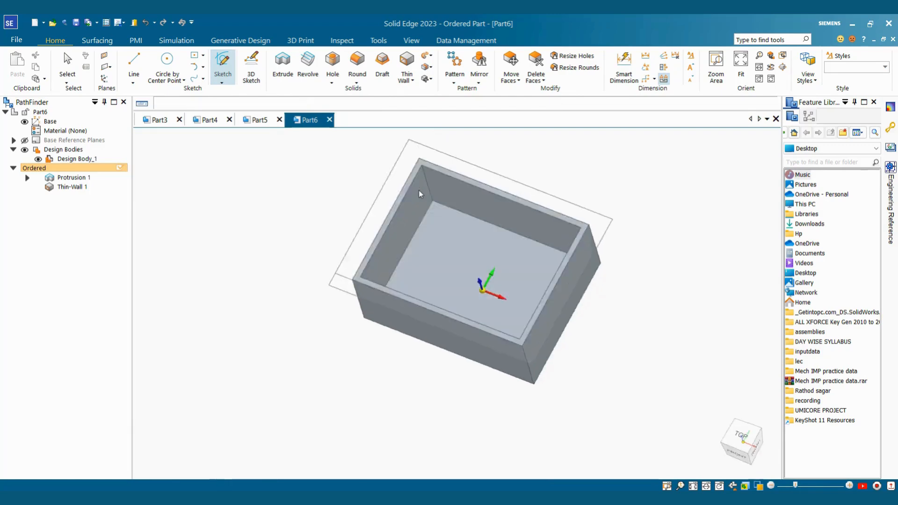
Draw a vertical line about 70 mm long inside the box outline, on the negative X side of the origin.
{"action": "left_click", "coordinate": [139, 54]}
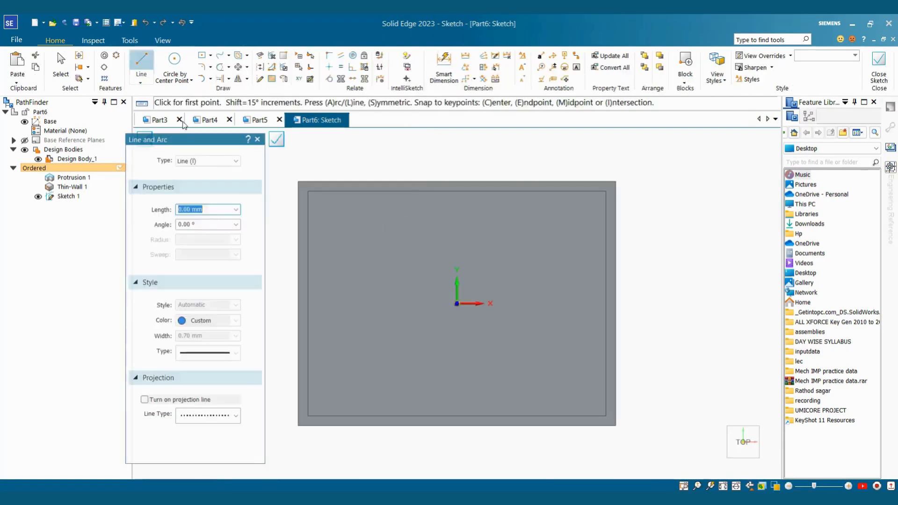
{"action": "left_click", "coordinate": [382, 268]}
{"action": "left_click", "coordinate": [368, 209]}
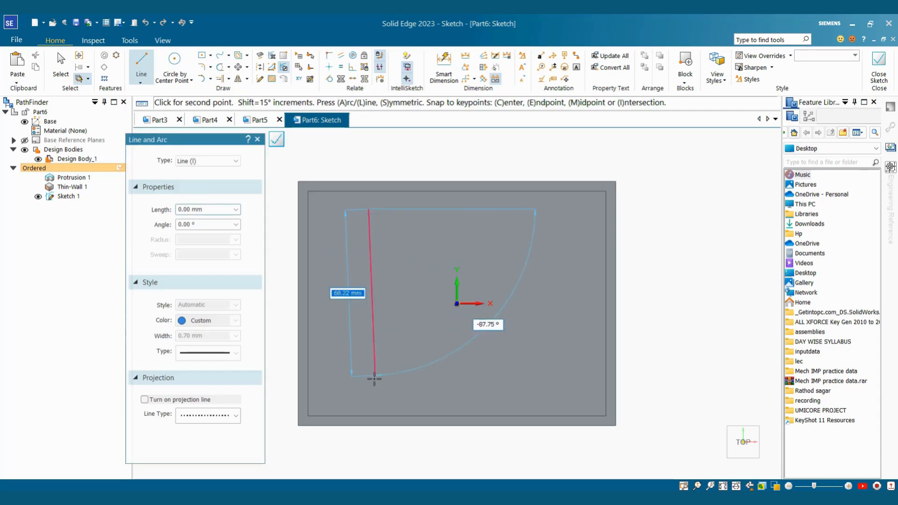
{"action": "left_click", "coordinate": [369, 385]}
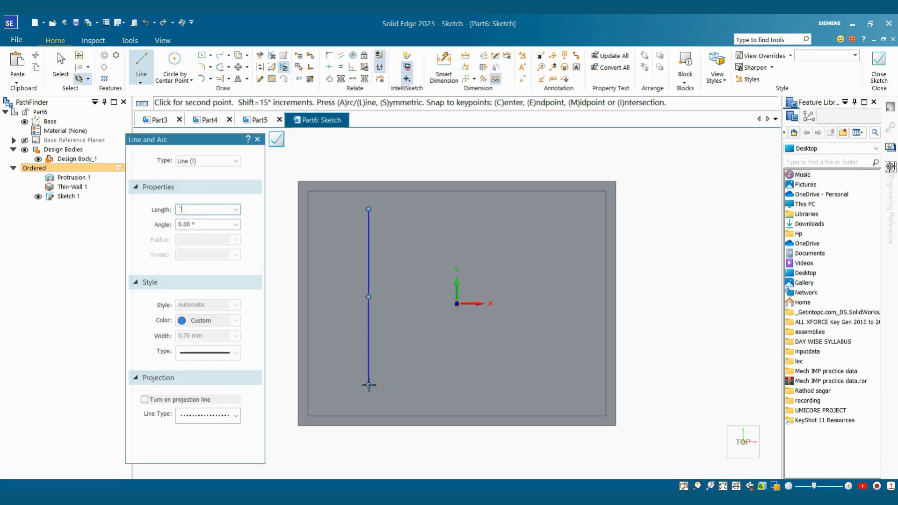
{"action": "key", "text": "Escape"}
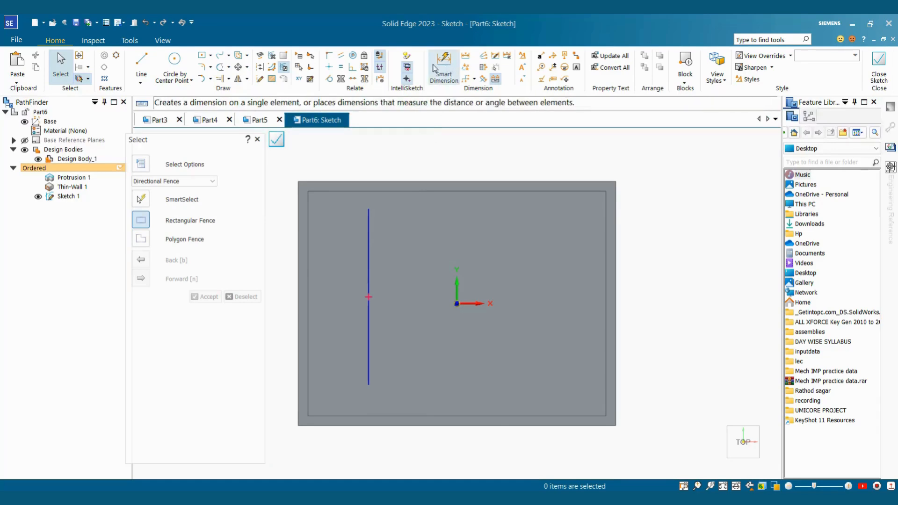
Draw a second vertical line about 70 mm long, parallel to the first and close to the sketch origin.
{"action": "left_click", "coordinate": [144, 63]}
{"action": "left_click", "coordinate": [454, 213]}
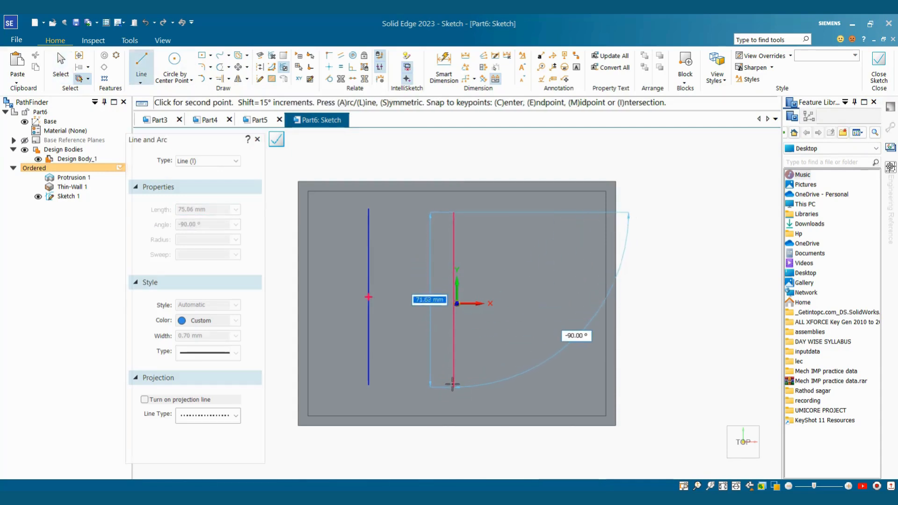
{"action": "left_click", "coordinate": [453, 383]}
{"action": "key", "text": "Escape"}
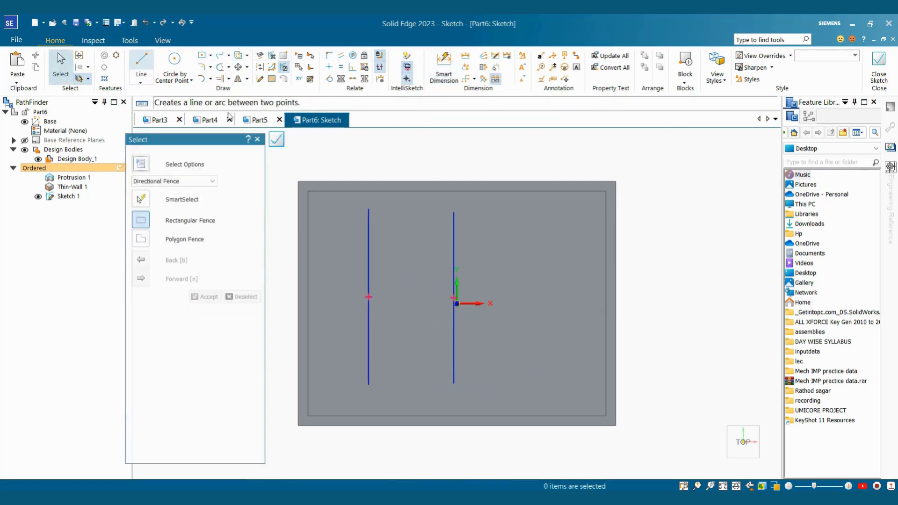
Draw a third vertical line about 70 mm long inside the box outline, on the positive X side of the origin.
{"action": "key", "text": "l"}
{"action": "left_click", "coordinate": [552, 214]}
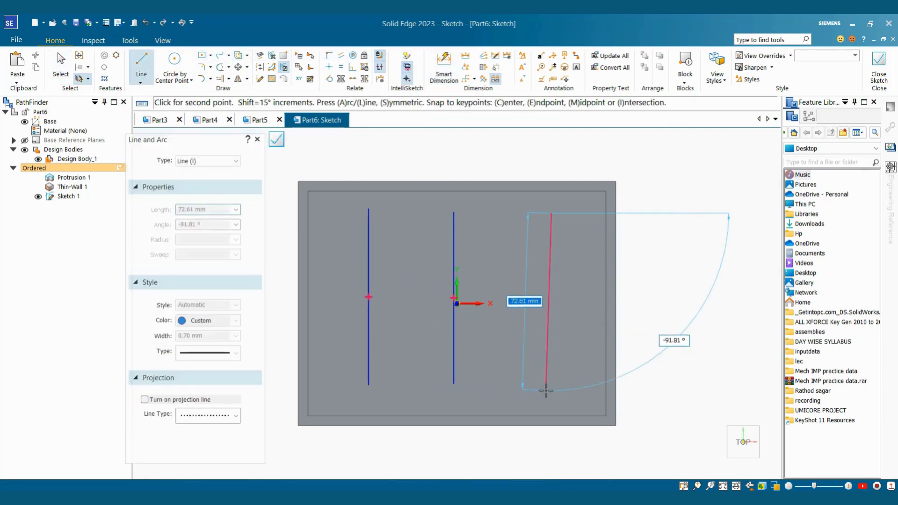
{"action": "left_click", "coordinate": [552, 383]}
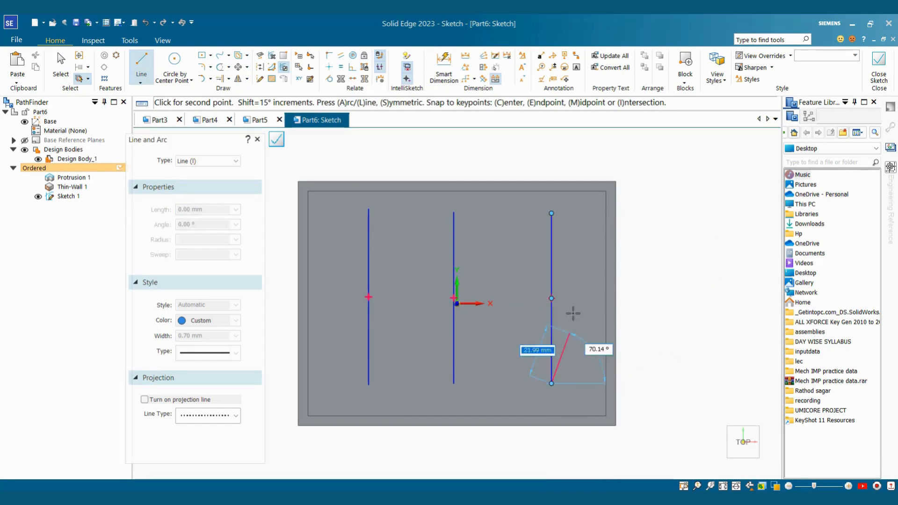
{"action": "key", "text": "Escape"}
Dimension the first vertical line at 25 mm from the box's inner edge on the negative X side.
{"action": "mouse_move", "coordinate": [581, 307]}
{"action": "middle_mouse_down"}
{"action": "mouse_move", "coordinate": [577, 261]}
{"action": "mouse_move", "coordinate": [538, 185]}
{"action": "middle_mouse_up"}
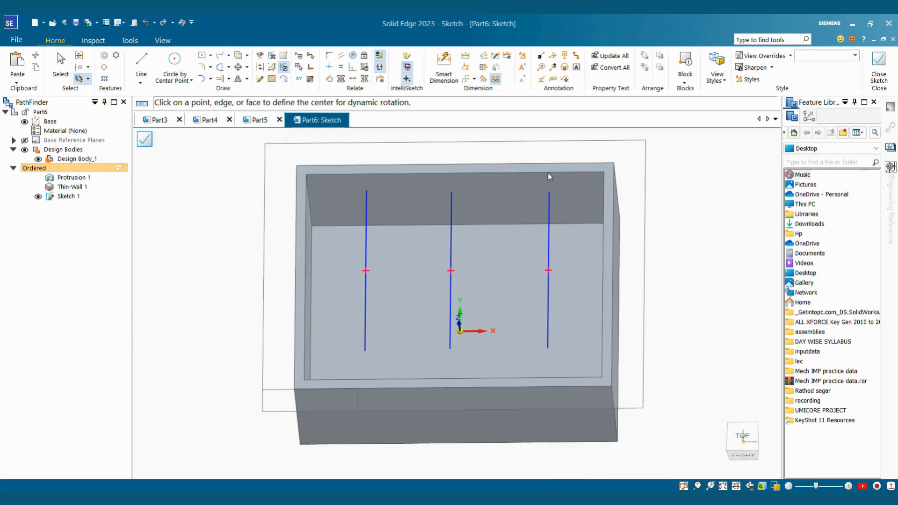
{"action": "scroll", "coordinate": [601, 373], "scroll_direction": "down", "scroll_amount": 1}
{"action": "middle_click_drag", "start_coordinate": [601, 373], "coordinate": [590, 332]}
{"action": "scroll", "coordinate": [597, 335], "scroll_direction": "down", "scroll_amount": 2}
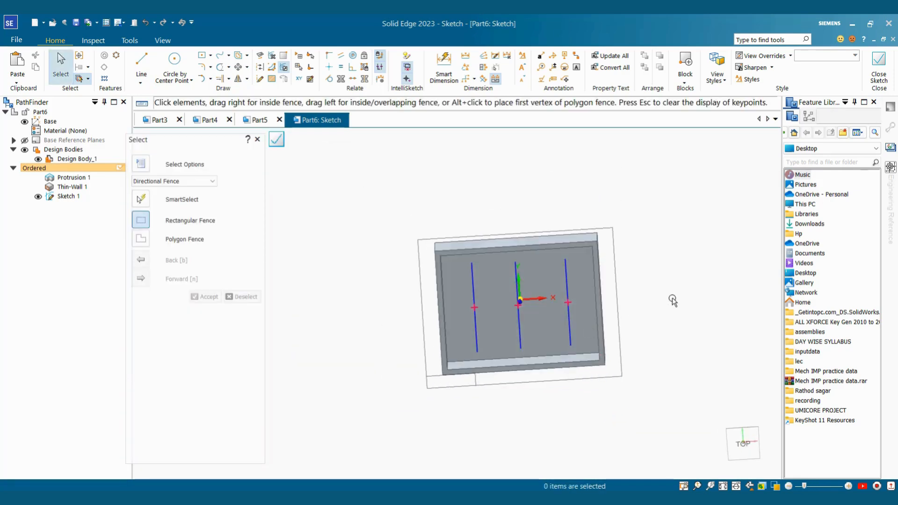
{"action": "mouse_move", "coordinate": [672, 300]}
{"action": "middle_mouse_down"}
{"action": "mouse_move", "coordinate": [657, 281]}
{"action": "mouse_move", "coordinate": [602, 304]}
{"action": "middle_mouse_up"}
{"action": "scroll", "coordinate": [582, 302], "scroll_direction": "up", "scroll_amount": 1}
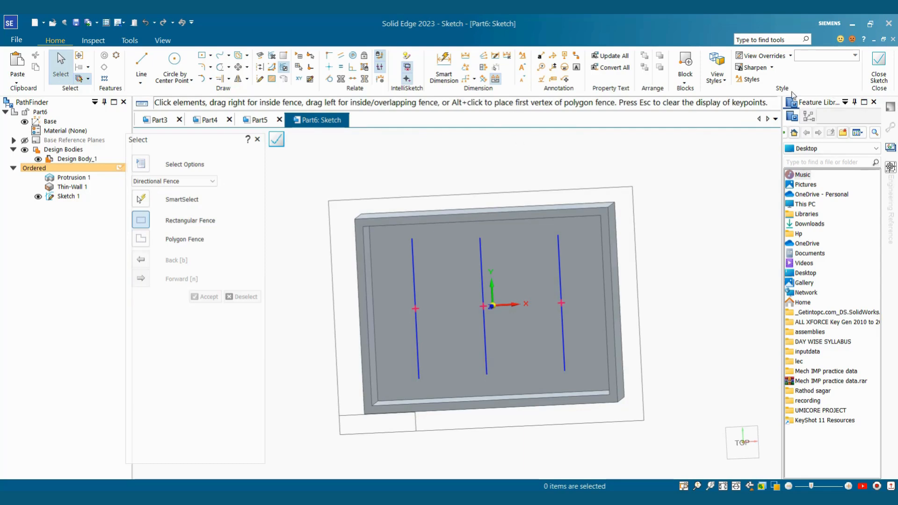
{"action": "left_click", "coordinate": [743, 442]}
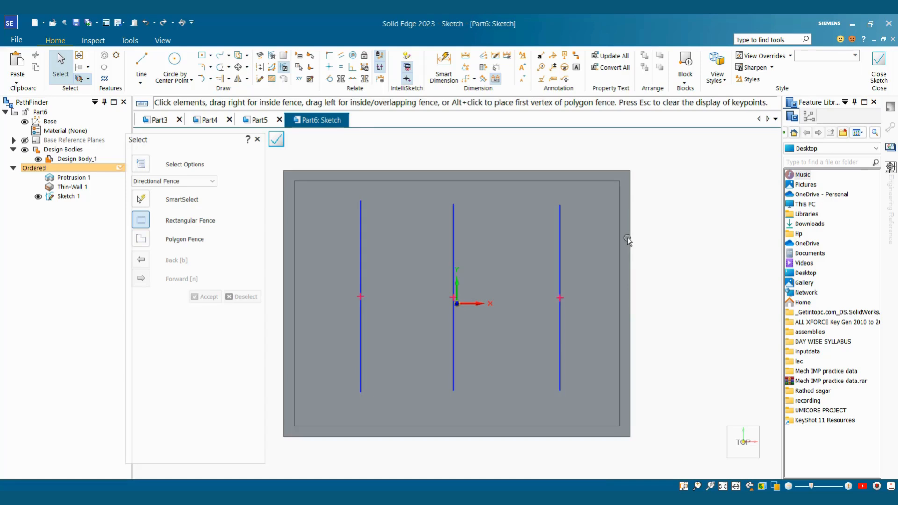
{"action": "left_click", "coordinate": [443, 67]}
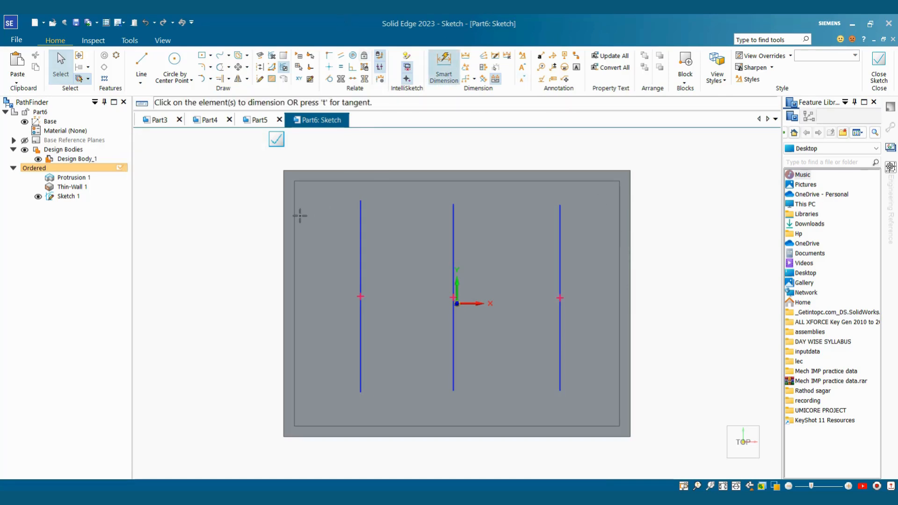
{"action": "left_click", "coordinate": [295, 242]}
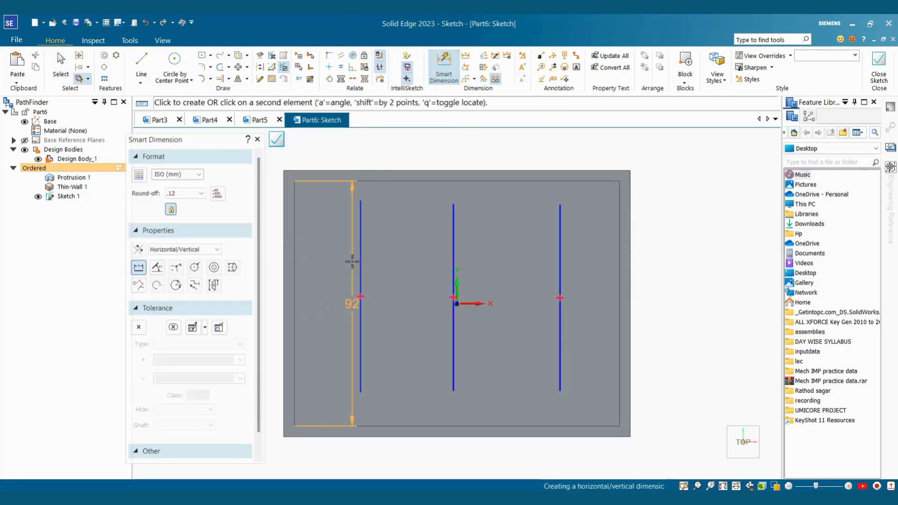
{"action": "left_click", "coordinate": [361, 276]}
{"action": "left_click", "coordinate": [327, 261]}
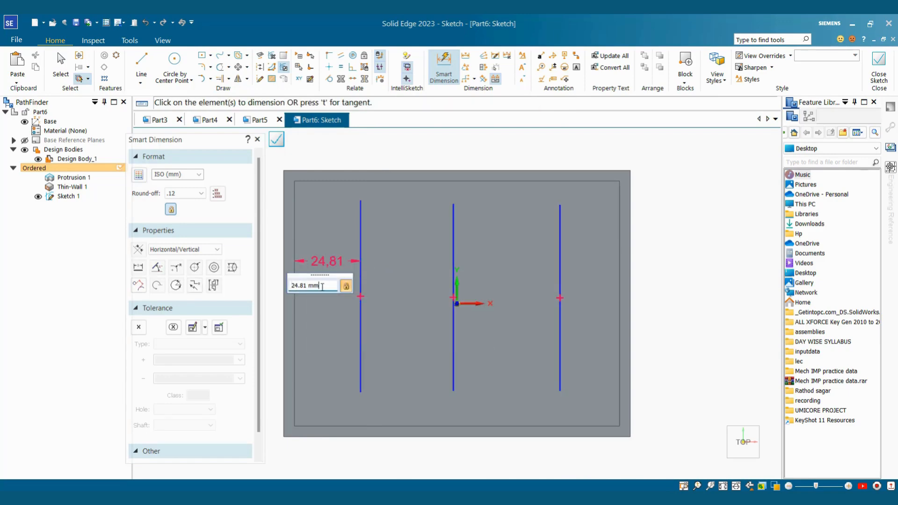
{"action": "left_click_drag", "start_coordinate": [322, 286], "coordinate": [258, 286]}
{"action": "type", "text": "25"}
{"action": "key", "text": "Return"}
Dimension the spacing between the first vertical line and the one near the origin at 35 mm.
{"action": "left_click", "coordinate": [453, 255]}
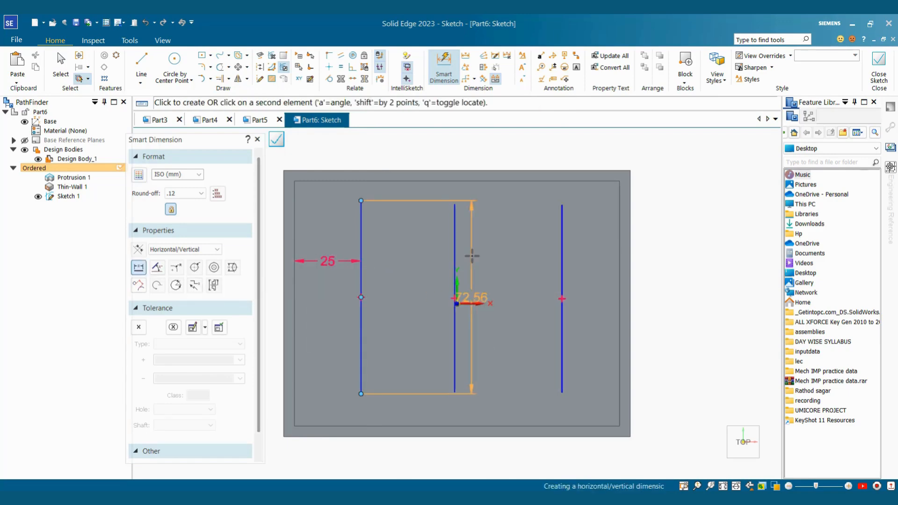
{"action": "left_click", "coordinate": [453, 257]}
{"action": "left_click", "coordinate": [435, 258]}
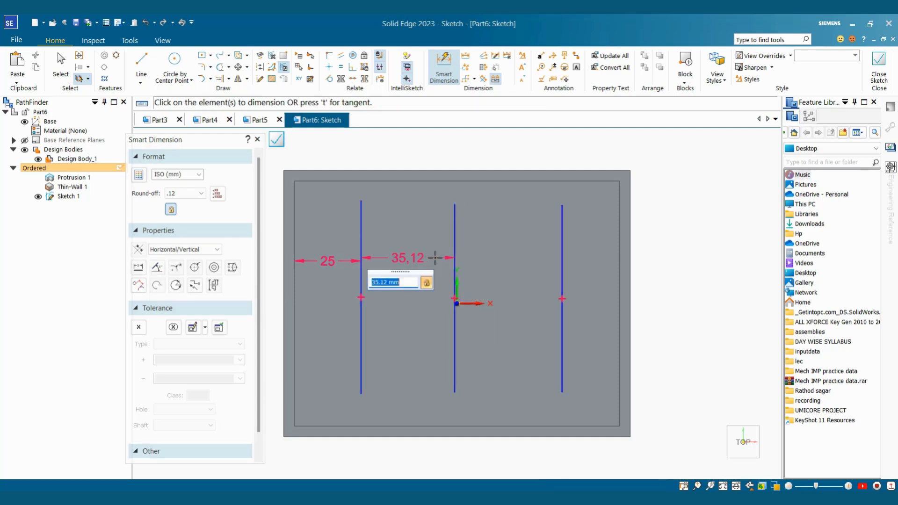
{"action": "type", "text": "35"}
{"action": "key", "text": "Return"}
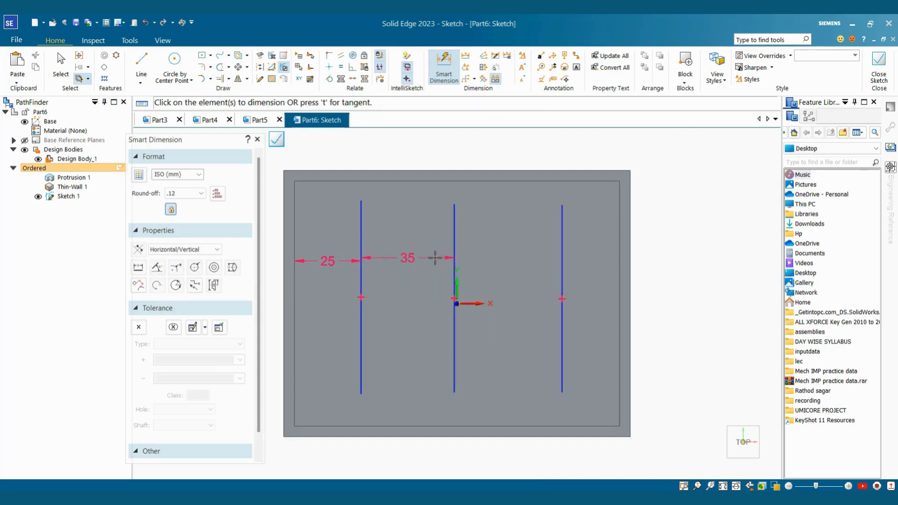
Dimension the spacing between the vertical line near the origin and the third vertical line at 35 mm.
{"action": "left_click", "coordinate": [454, 233]}
{"action": "left_click", "coordinate": [562, 264]}
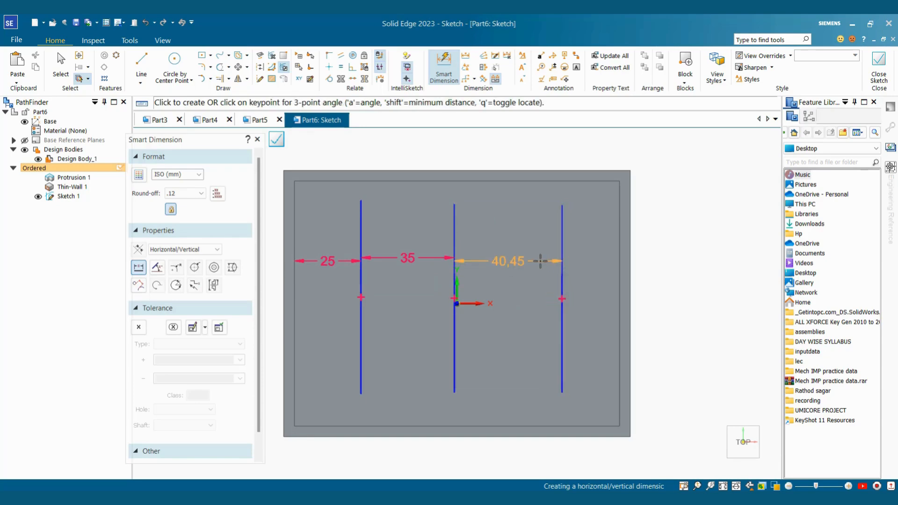
{"action": "left_click", "coordinate": [540, 261]}
{"action": "type", "text": "35"}
{"action": "key", "text": "Return"}
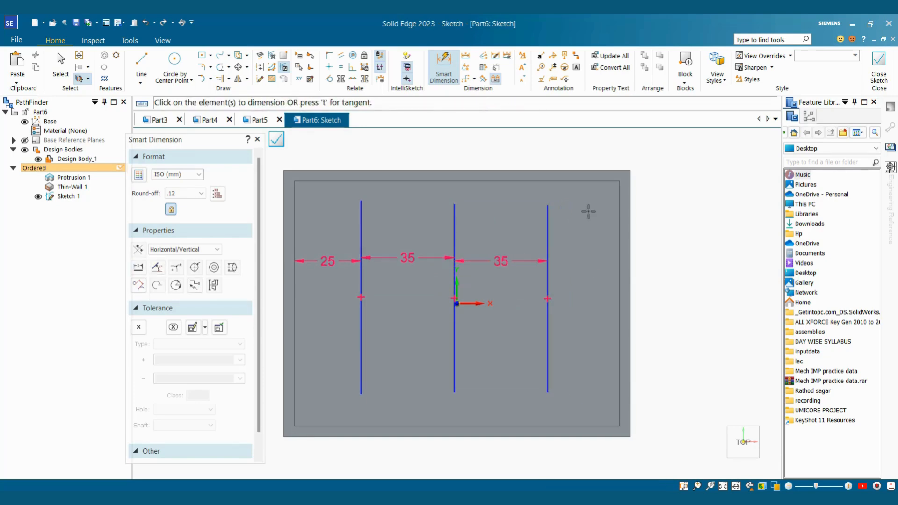
Draw a horizontal line about 102 mm long crossing the upper part of all three vertical lines.
{"action": "left_click", "coordinate": [142, 63]}
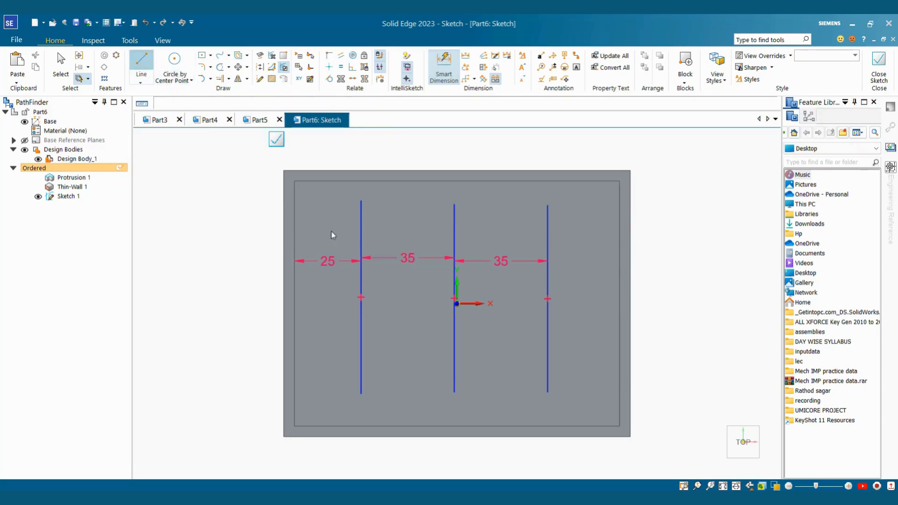
{"action": "left_click", "coordinate": [317, 241]}
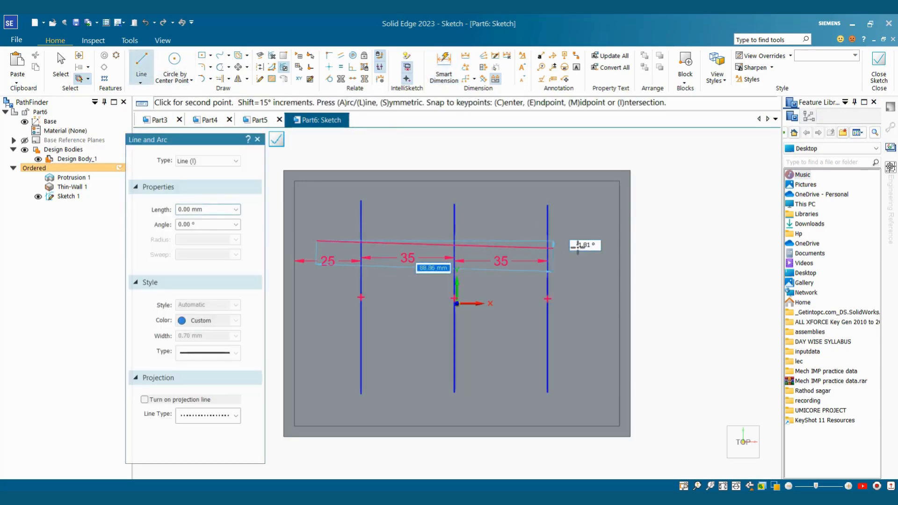
{"action": "left_click", "coordinate": [589, 241]}
{"action": "key", "text": "Escape"}
Draw two more horizontal lines across the three vertical lines, one just below the origin and one near their lower ends.
{"action": "key", "text": "l"}
{"action": "left_click", "coordinate": [330, 322]}
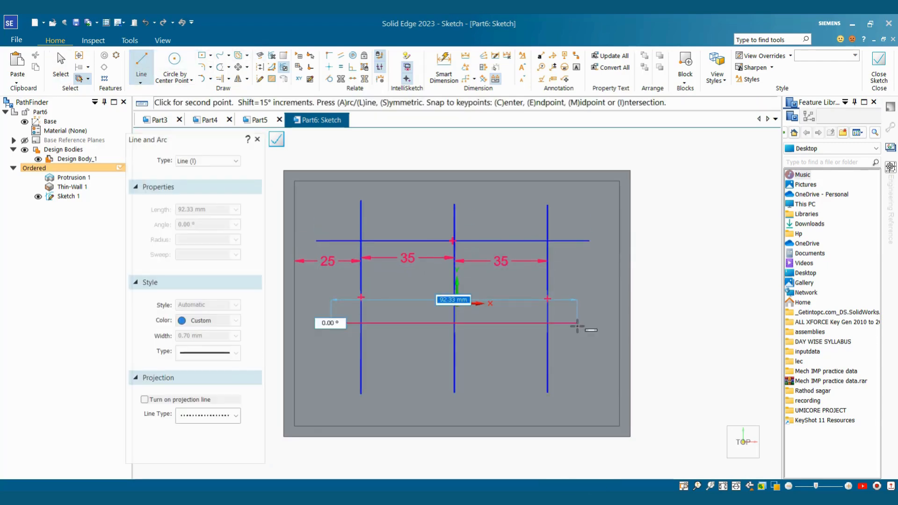
{"action": "left_click", "coordinate": [590, 322]}
{"action": "key", "text": "Escape"}
{"action": "left_click", "coordinate": [141, 63]}
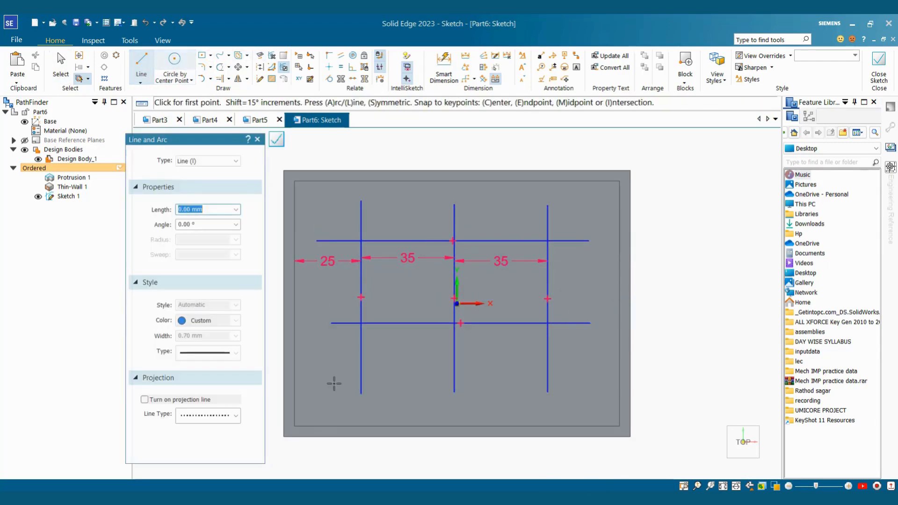
{"action": "left_click", "coordinate": [340, 380]}
{"action": "left_click", "coordinate": [606, 377]}
Dimension the upper horizontal line at 20 mm from the box's upper inner edge.
{"action": "left_click", "coordinate": [444, 68]}
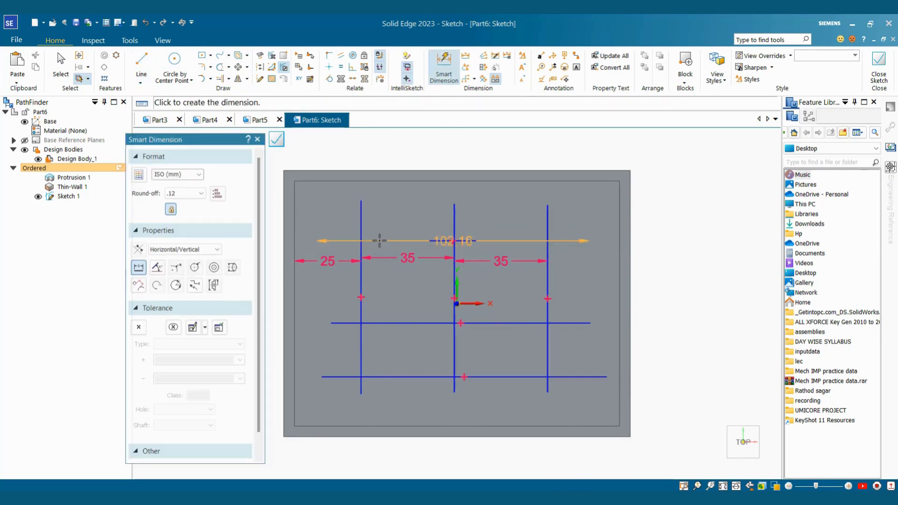
{"action": "left_click", "coordinate": [377, 240]}
{"action": "left_click", "coordinate": [374, 182]}
{"action": "left_click", "coordinate": [384, 203]}
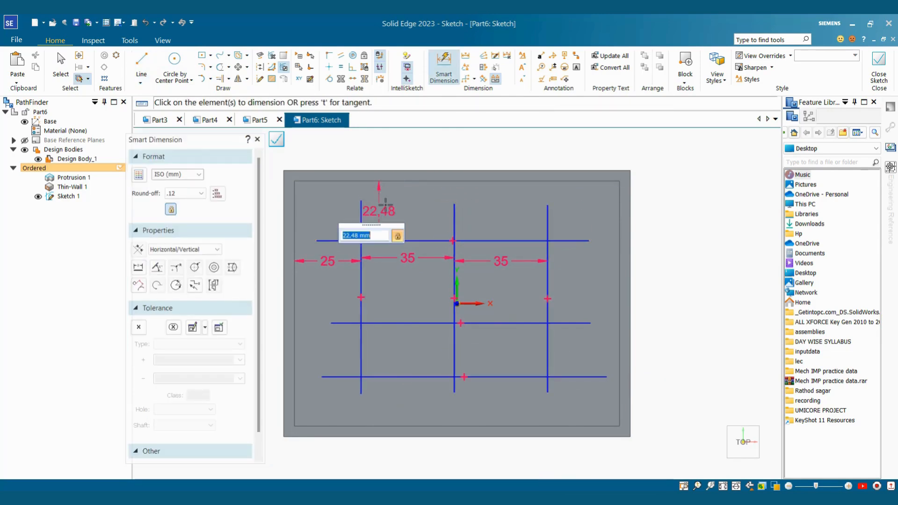
{"action": "type", "text": "20"}
{"action": "key", "text": "Return"}
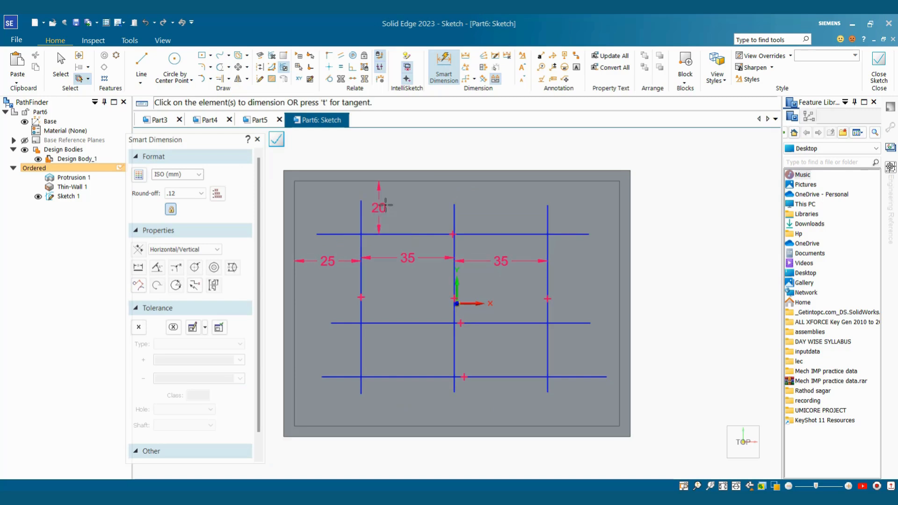
Dimension the spacing between the upper and middle horizontal lines at 25 mm.
{"action": "left_click", "coordinate": [349, 323]}
{"action": "left_click", "coordinate": [330, 234]}
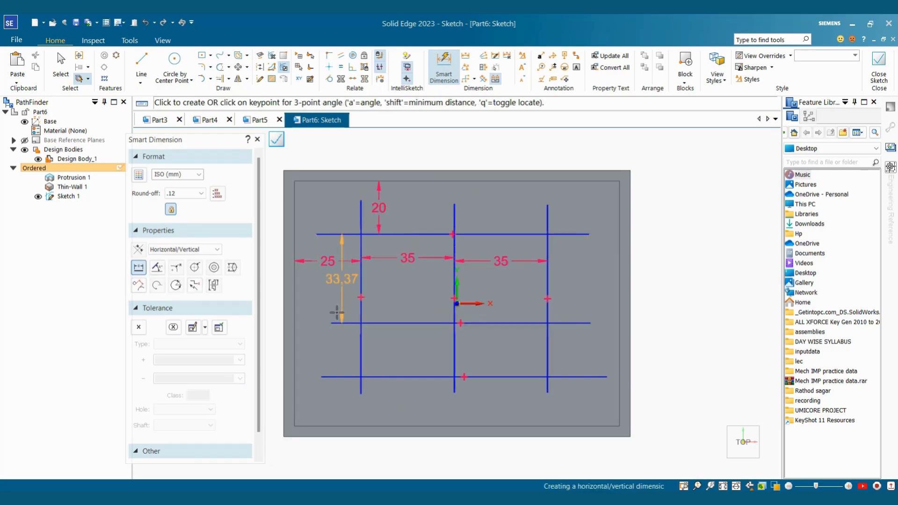
{"action": "left_click", "coordinate": [330, 301]}
{"action": "type", "text": "25"}
{"action": "key", "text": "Return"}
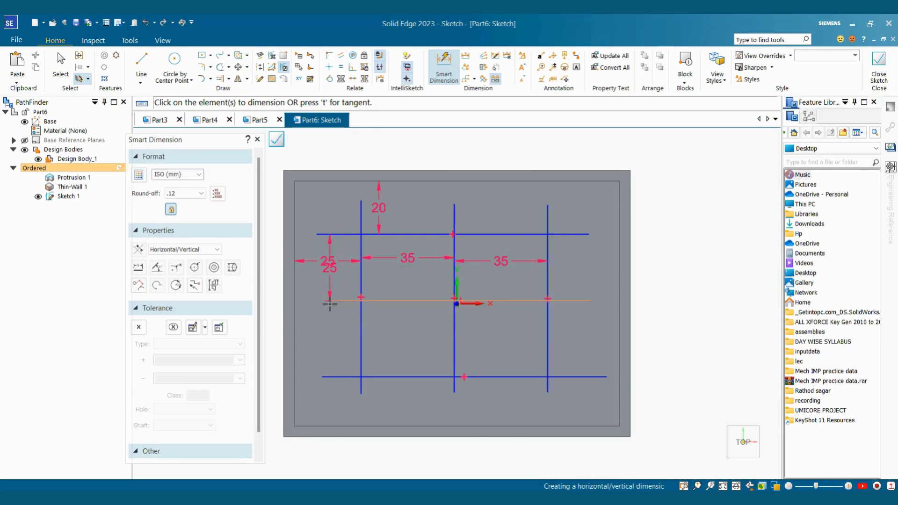
Dimension the spacing between the middle and lowest horizontal lines at 28 mm and close the sketch.
{"action": "left_click", "coordinate": [419, 377]}
{"action": "left_click", "coordinate": [397, 300]}
{"action": "left_click", "coordinate": [387, 340]}
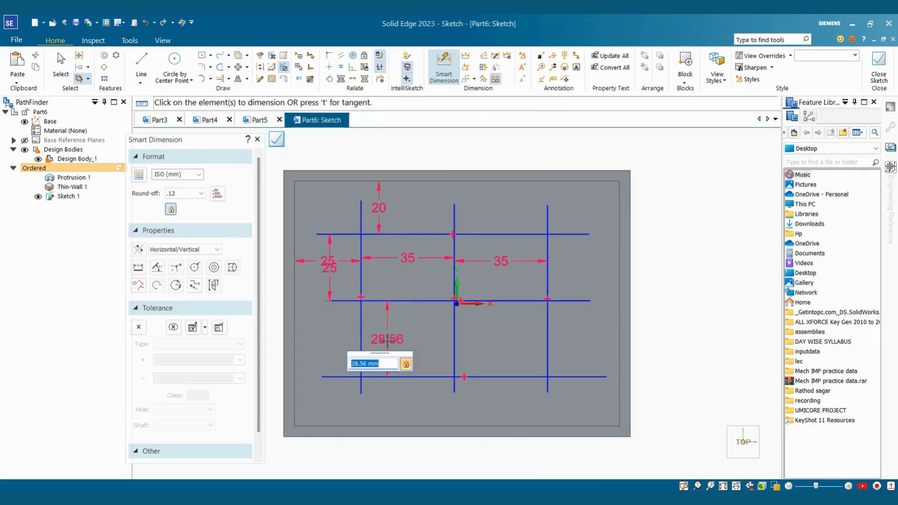
{"action": "type", "text": "28"}
{"action": "key", "text": "Return"}
{"action": "key", "text": "Escape"}
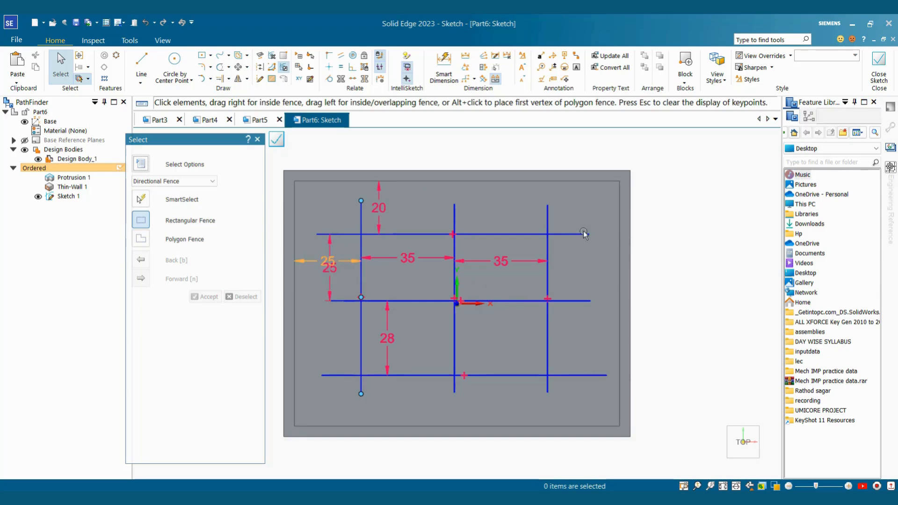
{"action": "left_click", "coordinate": [878, 65]}
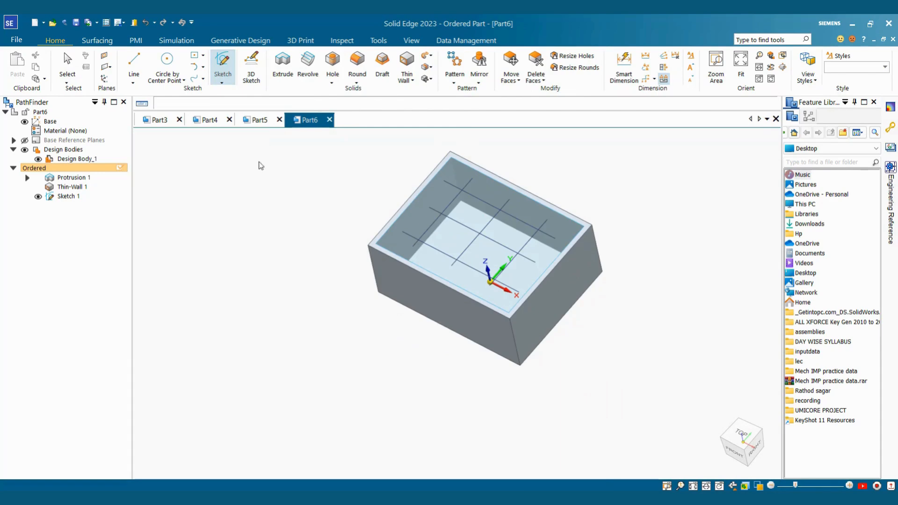
Start a Web Network feature that uses Select from Sketch with the Single selection option.
{"action": "mouse_move", "coordinate": [407, 194]}
{"action": "middle_mouse_down"}
{"action": "mouse_move", "coordinate": [419, 174]}
{"action": "mouse_move", "coordinate": [424, 187]}
{"action": "middle_mouse_up"}
{"action": "scroll", "coordinate": [474, 205], "scroll_direction": "up", "scroll_amount": 3}
{"action": "middle_click_drag", "start_coordinate": [503, 226], "coordinate": [500, 204]}
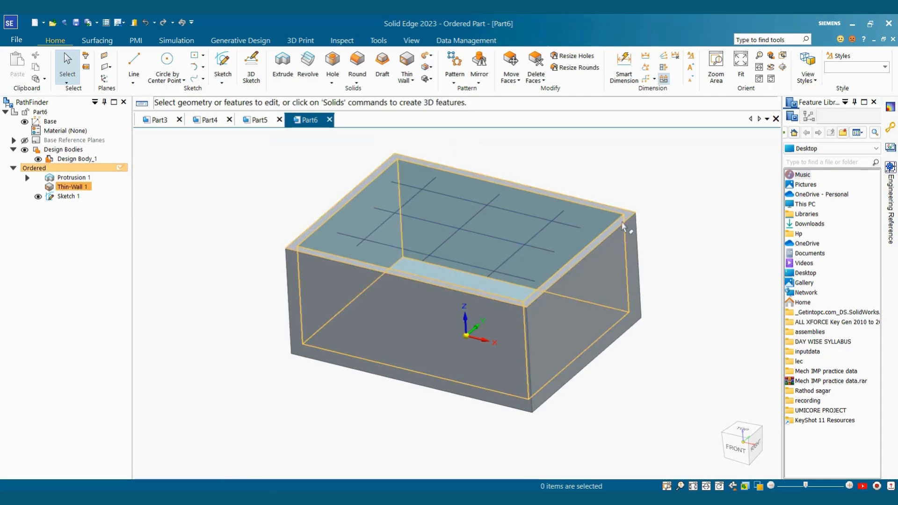
{"action": "middle_click_drag", "start_coordinate": [529, 257], "coordinate": [524, 278]}
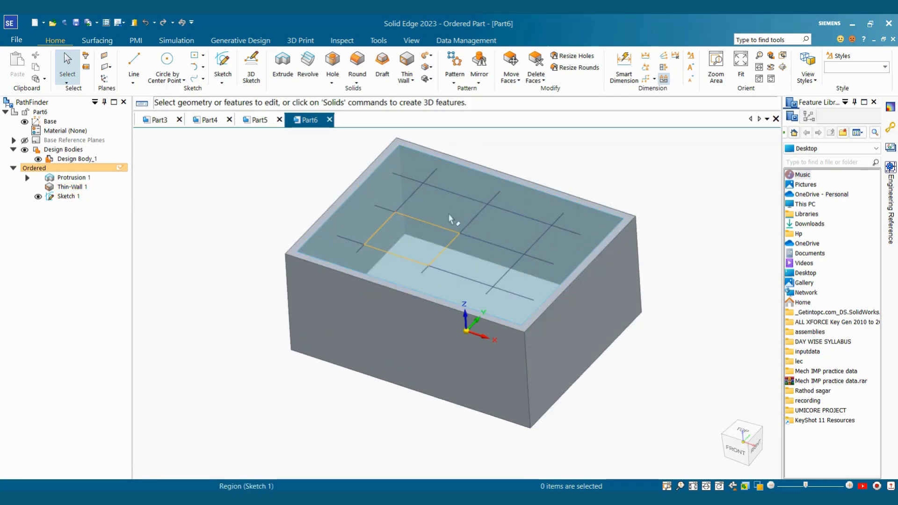
{"action": "left_click", "coordinate": [406, 80]}
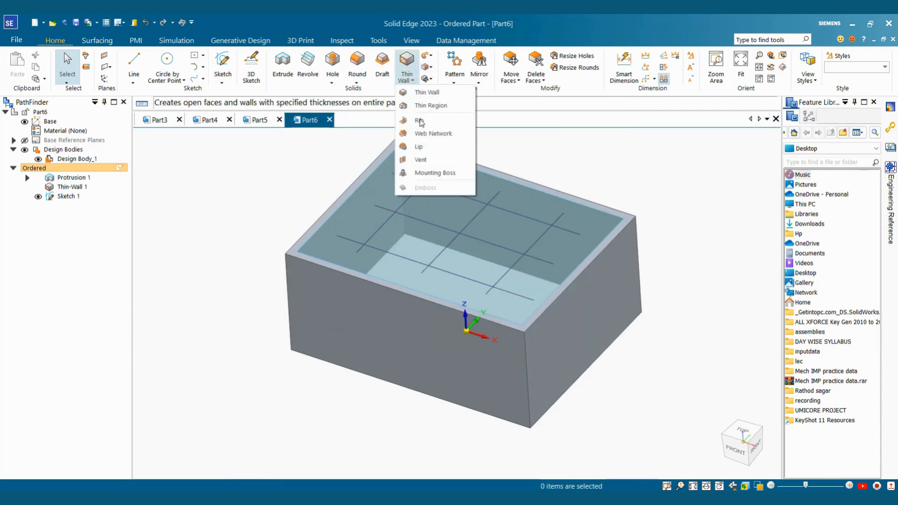
{"action": "left_click", "coordinate": [433, 134]}
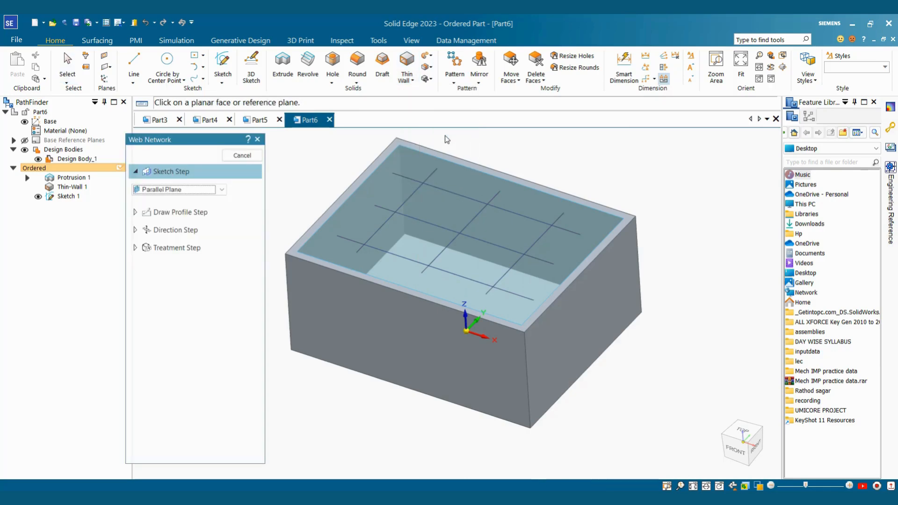
{"action": "left_click", "coordinate": [180, 191]}
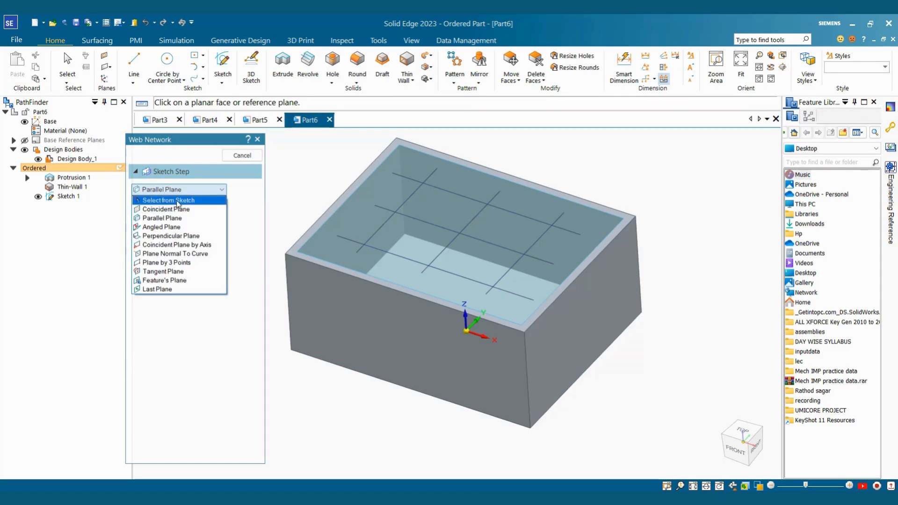
{"action": "left_click", "coordinate": [175, 200]}
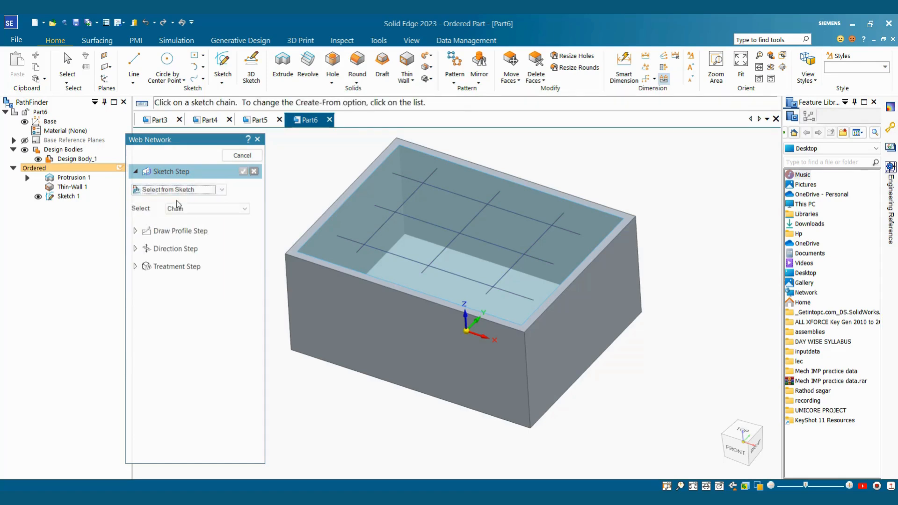
{"action": "left_click", "coordinate": [212, 208]}
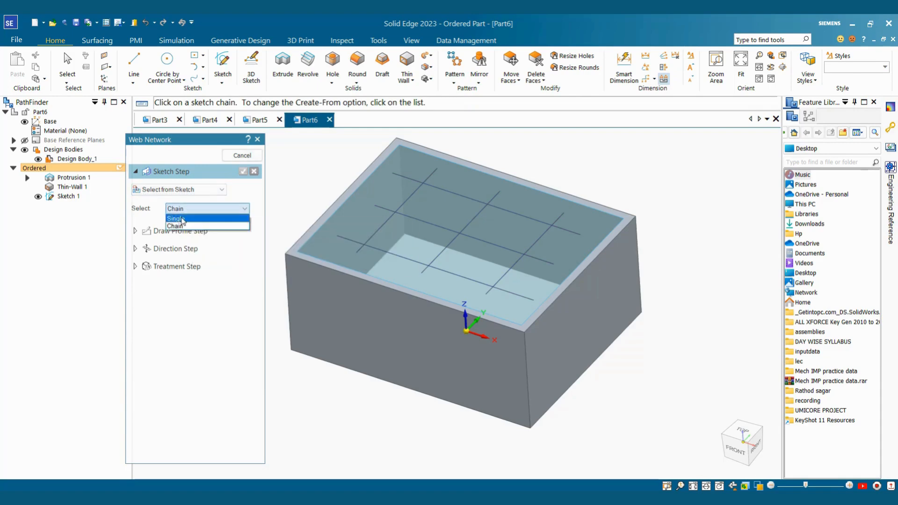
{"action": "left_click", "coordinate": [187, 218]}
Select all six grid lines of the sketch individually and accept them as the web network profile.
{"action": "left_click", "coordinate": [415, 191]}
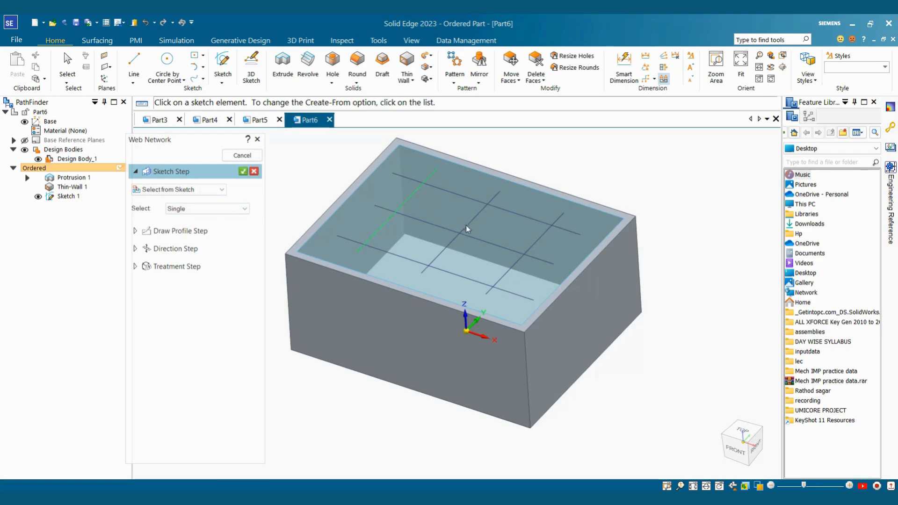
{"action": "left_click", "coordinate": [532, 246]}
{"action": "left_click", "coordinate": [534, 218]}
{"action": "left_click", "coordinate": [504, 249]}
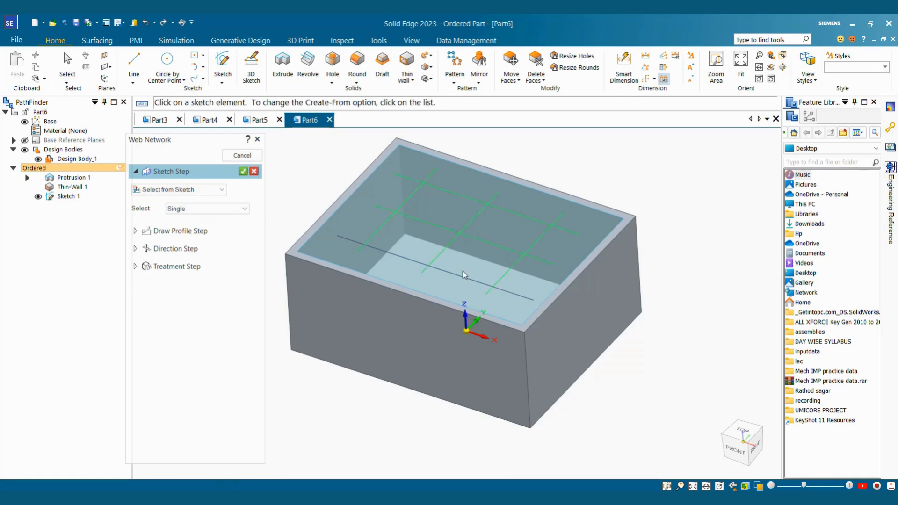
{"action": "left_click", "coordinate": [456, 276]}
{"action": "left_click", "coordinate": [243, 172]}
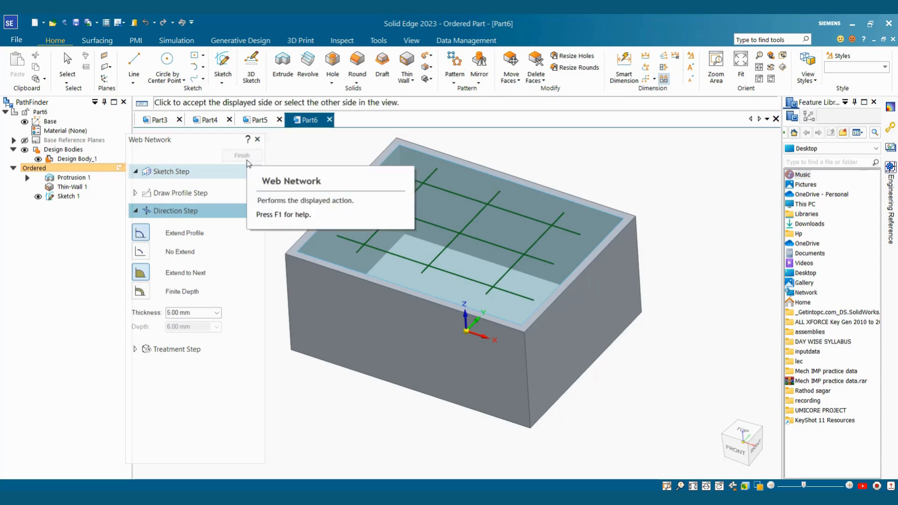
Set the web thickness to 7 mm and direct the webs down into the box using Extend Profile and Extend to Next.
{"action": "left_click", "coordinate": [195, 314]}
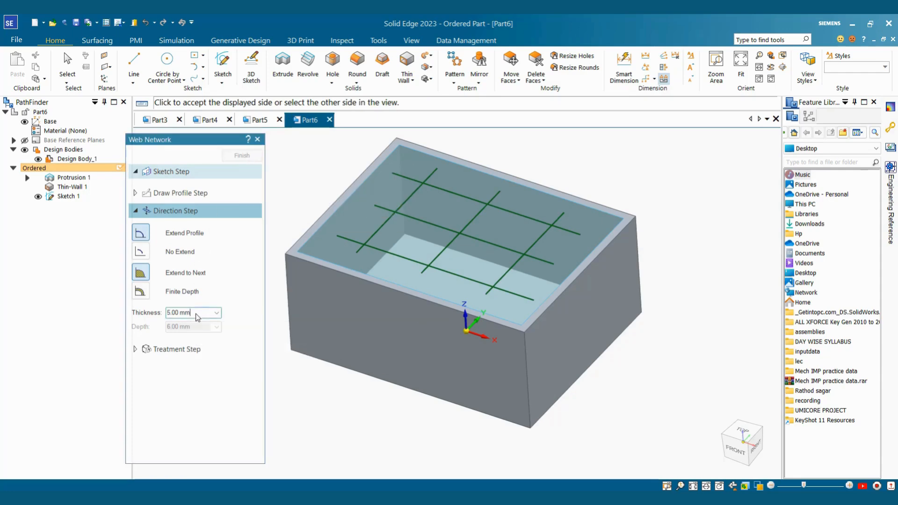
{"action": "type", "text": "7"}
{"action": "key", "text": "Return"}
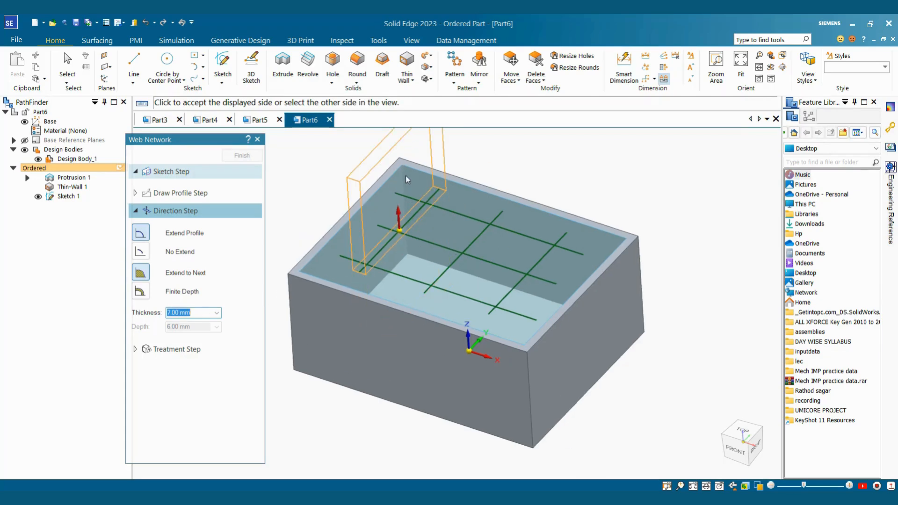
{"action": "left_click", "coordinate": [427, 309]}
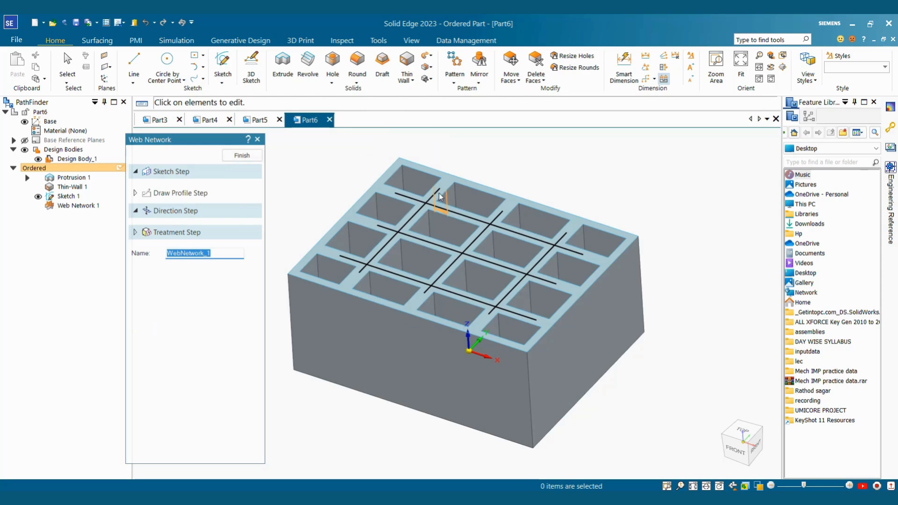
Finish the Web Network feature and hide the grid sketch.
{"action": "scroll", "coordinate": [443, 192], "scroll_direction": "up", "scroll_amount": 3}
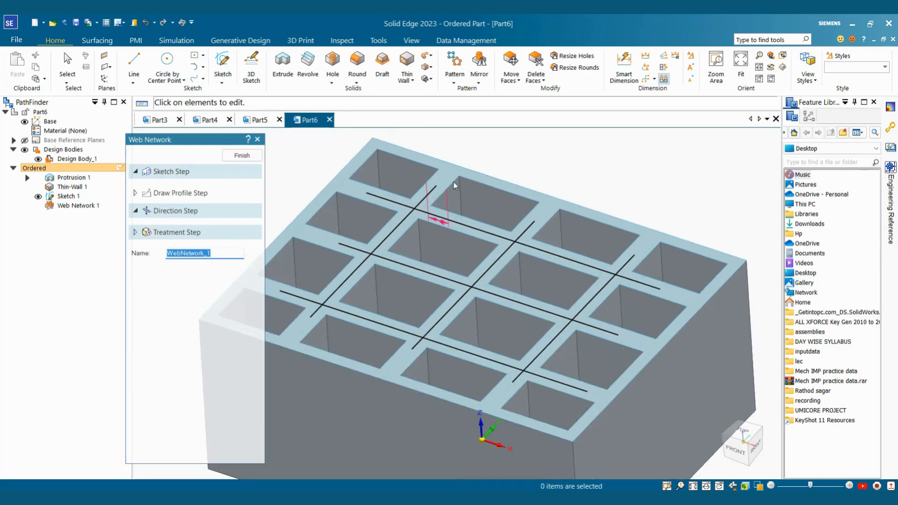
{"action": "scroll", "coordinate": [499, 282], "scroll_direction": "down", "scroll_amount": 5}
{"action": "middle_click_drag", "start_coordinate": [500, 299], "coordinate": [551, 336]}
{"action": "key", "text": "ctrl+t"}
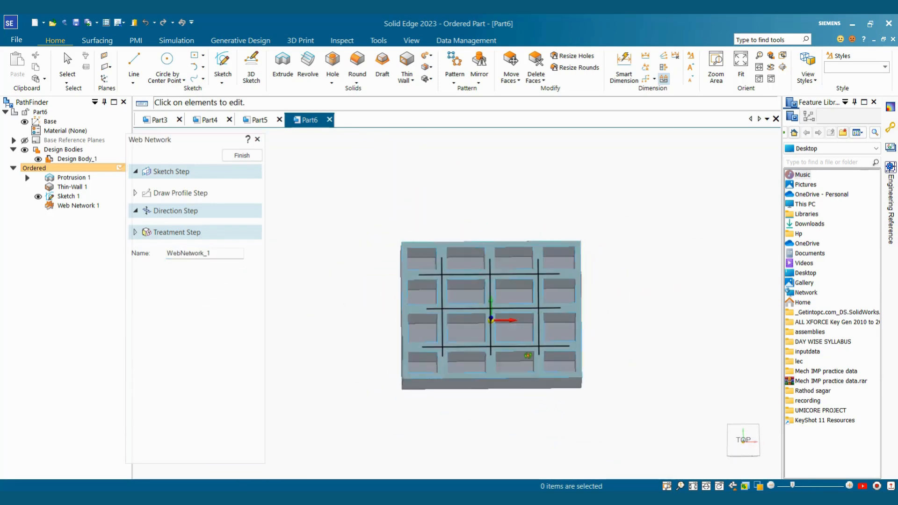
{"action": "left_click", "coordinate": [243, 156]}
{"action": "left_click", "coordinate": [243, 157]}
{"action": "mouse_move", "coordinate": [579, 245]}
{"action": "middle_mouse_down"}
{"action": "mouse_move", "coordinate": [559, 176]}
{"action": "mouse_move", "coordinate": [365, 216]}
{"action": "mouse_move", "coordinate": [349, 315]}
{"action": "middle_mouse_up"}
{"action": "left_click", "coordinate": [38, 197]}
{"action": "scroll", "coordinate": [529, 348], "scroll_direction": "up", "scroll_amount": 3}
{"action": "mouse_move", "coordinate": [529, 349]}
{"action": "middle_mouse_down"}
{"action": "mouse_move", "coordinate": [525, 277]}
{"action": "mouse_move", "coordinate": [534, 295]}
{"action": "mouse_move", "coordinate": [537, 270]}
{"action": "middle_mouse_up"}
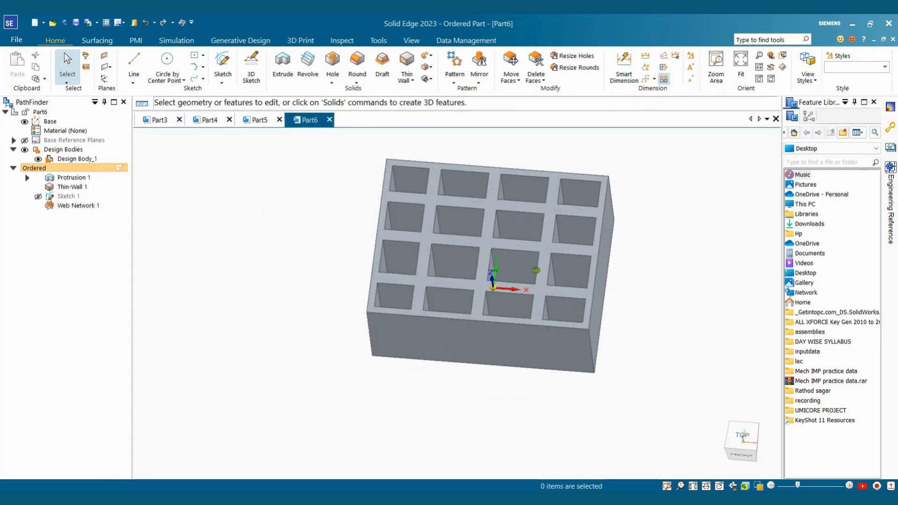
Edit the Web Network's definition to a thickness of 5 mm, with the webs directed into the box, and finish it.
{"action": "left_click", "coordinate": [79, 207]}
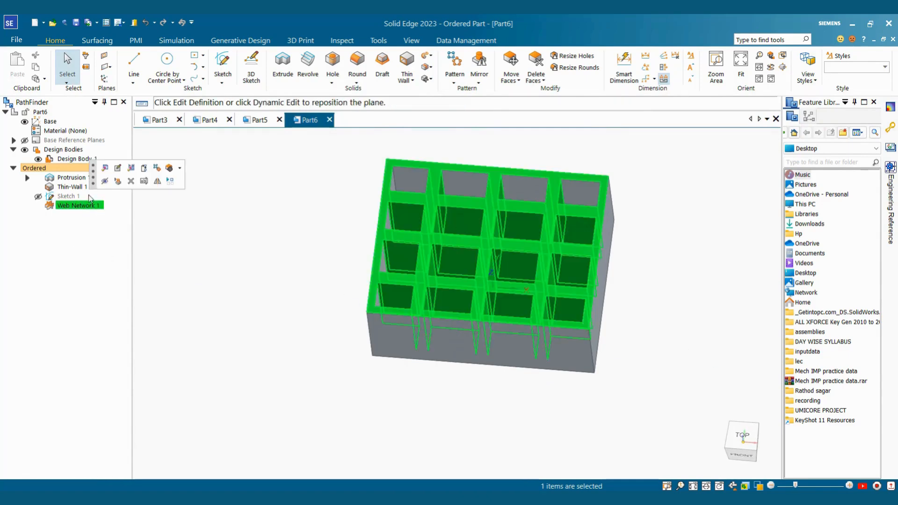
{"action": "left_click", "coordinate": [105, 169]}
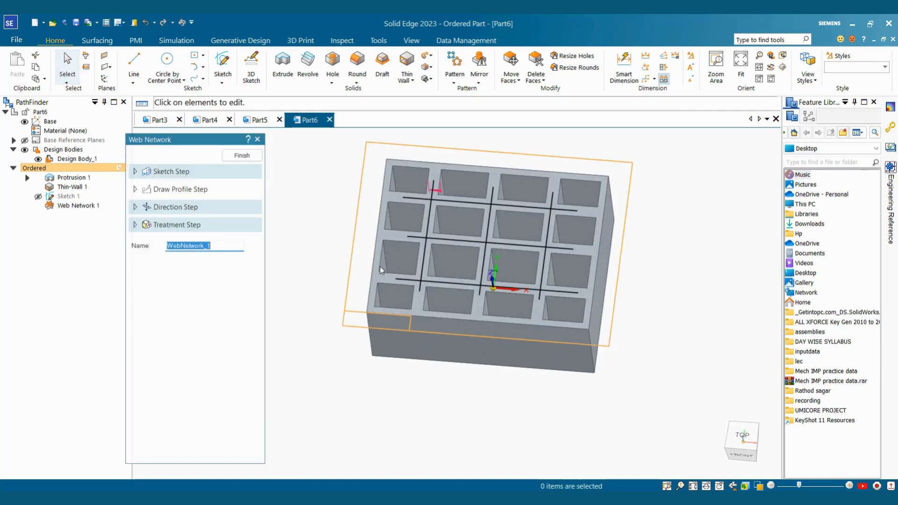
{"action": "left_click", "coordinate": [177, 207]}
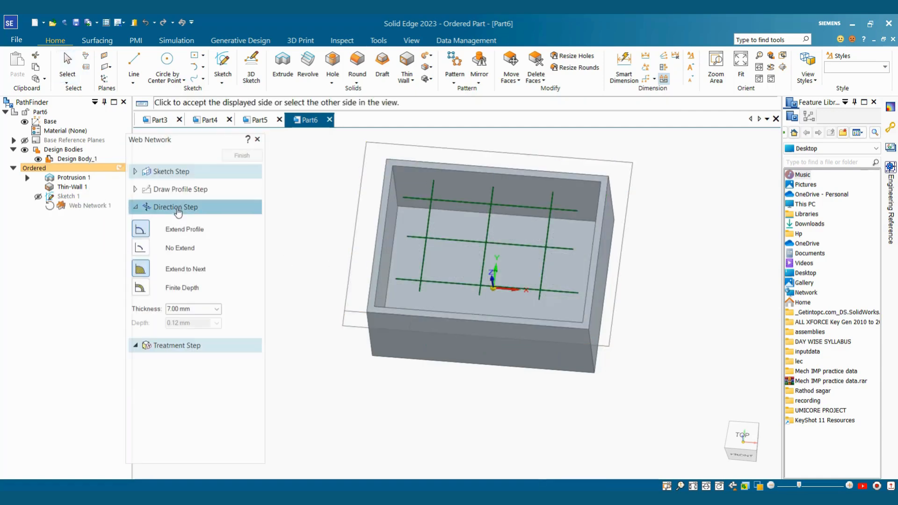
{"action": "left_click", "coordinate": [192, 310]}
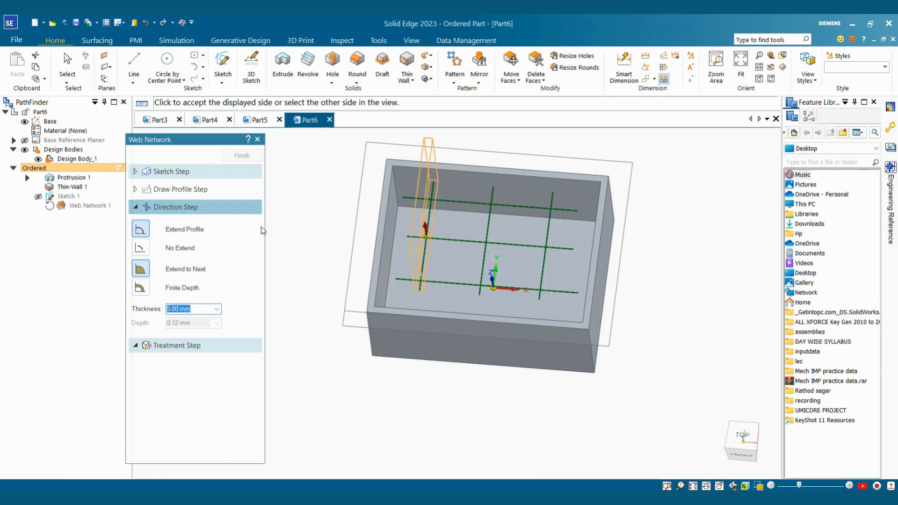
{"action": "left_click", "coordinate": [448, 298]}
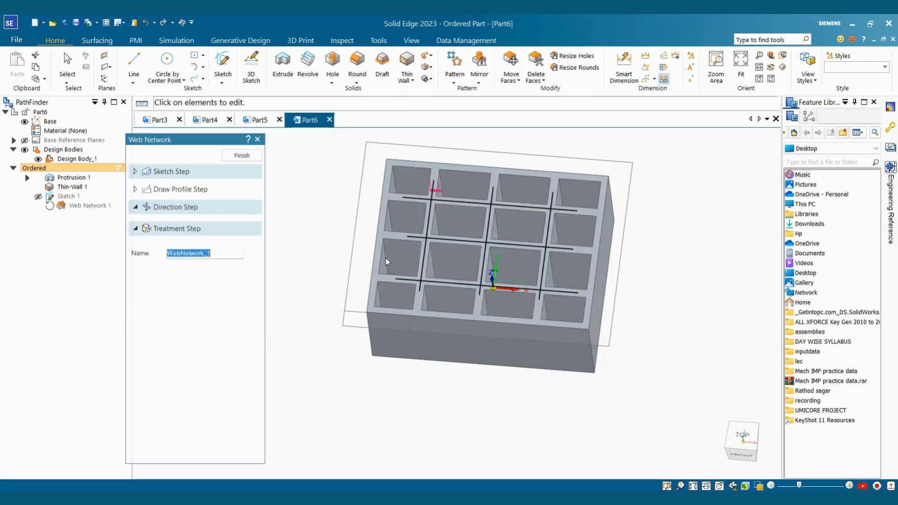
{"action": "left_click", "coordinate": [249, 158]}
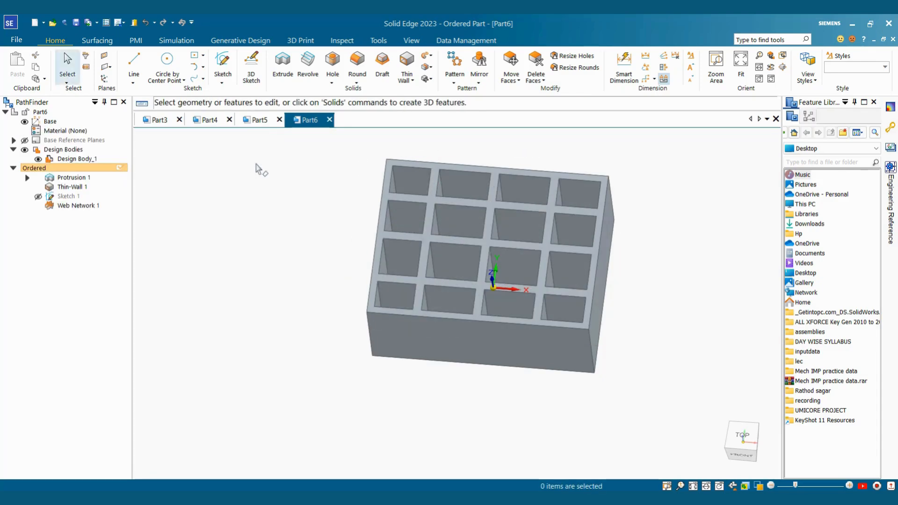
Examine the box's compartments and web walls from several angles, both close up and as a whole.
{"action": "scroll", "coordinate": [449, 317], "scroll_direction": "down", "scroll_amount": 1}
{"action": "middle_click_drag", "start_coordinate": [449, 317], "coordinate": [507, 329]}
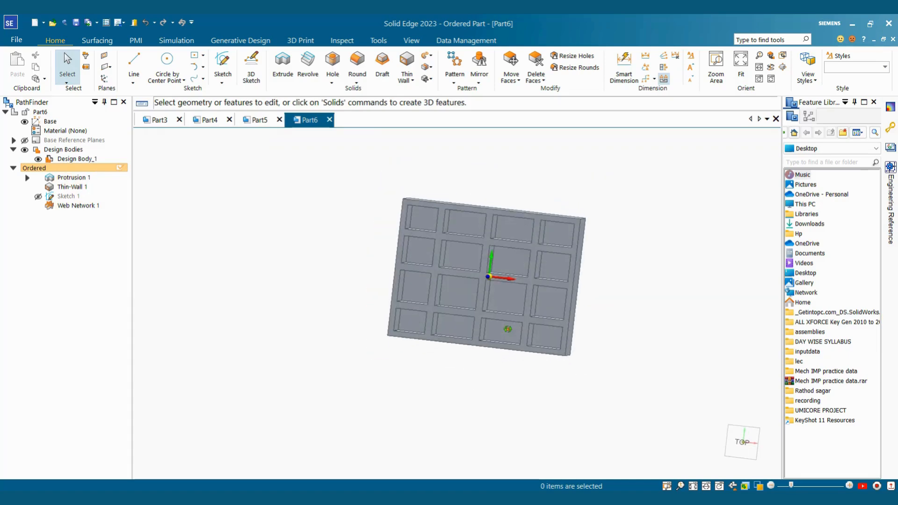
{"action": "scroll", "coordinate": [558, 318], "scroll_direction": "up", "scroll_amount": 2}
{"action": "middle_click_drag", "start_coordinate": [634, 344], "coordinate": [587, 310]}
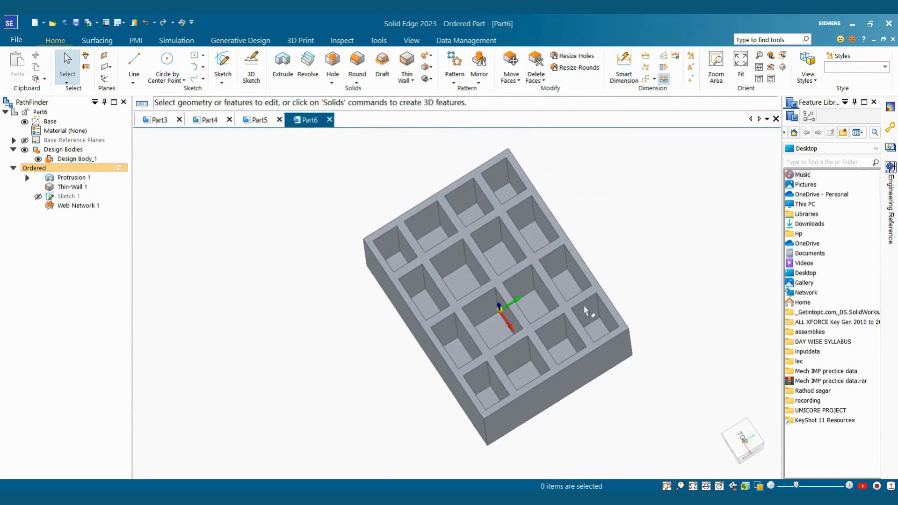
{"action": "middle_click_drag", "start_coordinate": [656, 316], "coordinate": [596, 232]}
{"action": "left_click", "coordinate": [406, 81]}
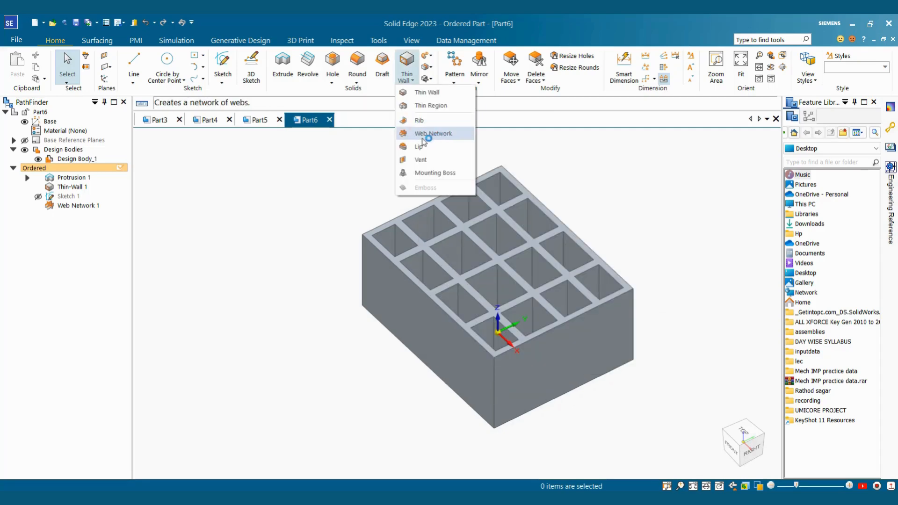
{"action": "left_click", "coordinate": [381, 204]}
{"action": "scroll", "coordinate": [663, 260], "scroll_direction": "down", "scroll_amount": 2}
{"action": "scroll", "coordinate": [664, 266], "scroll_direction": "up", "scroll_amount": 5}
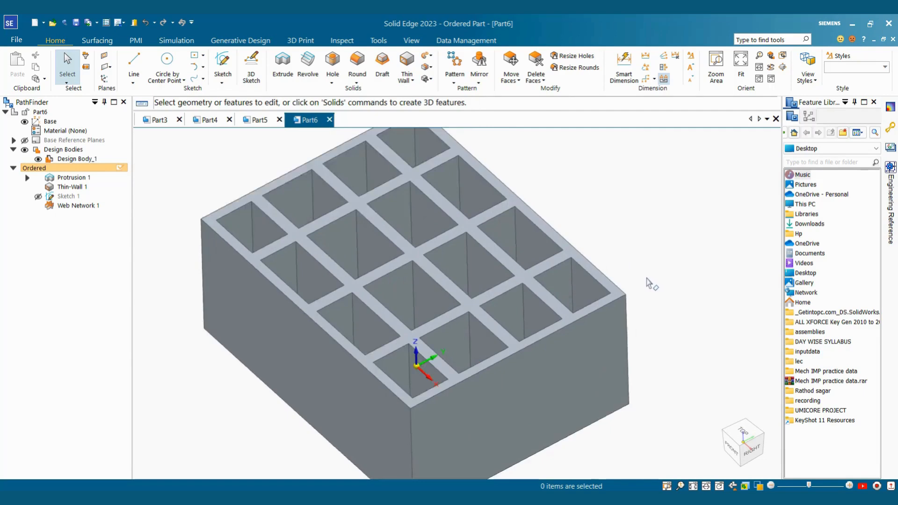
{"action": "middle_click_drag", "start_coordinate": [647, 280], "coordinate": [673, 295]}
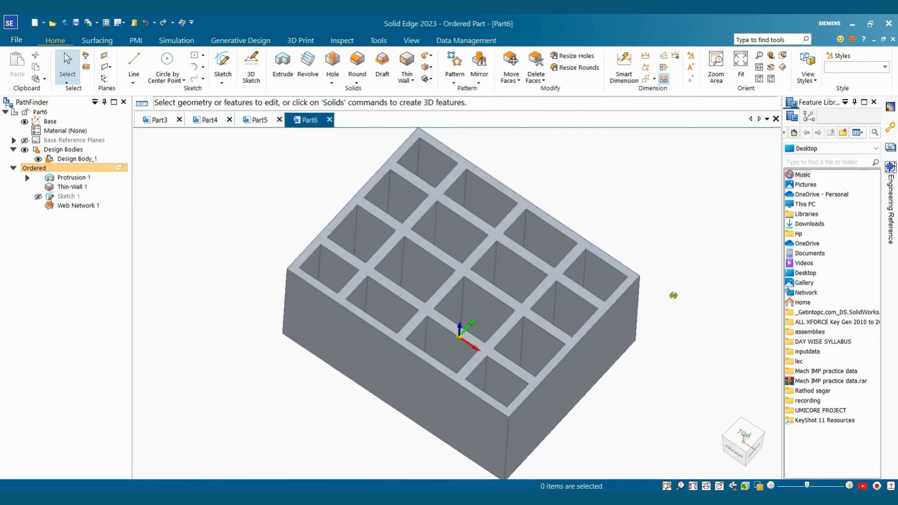
{"action": "scroll", "coordinate": [663, 256], "scroll_direction": "down", "scroll_amount": 2}
{"action": "scroll", "coordinate": [663, 260], "scroll_direction": "up", "scroll_amount": 5}
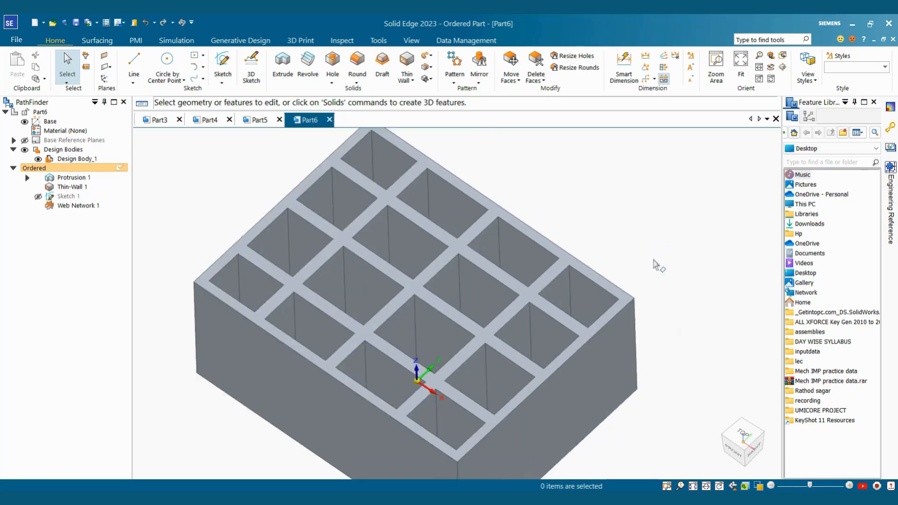
{"action": "scroll", "coordinate": [657, 261], "scroll_direction": "down", "scroll_amount": 3}
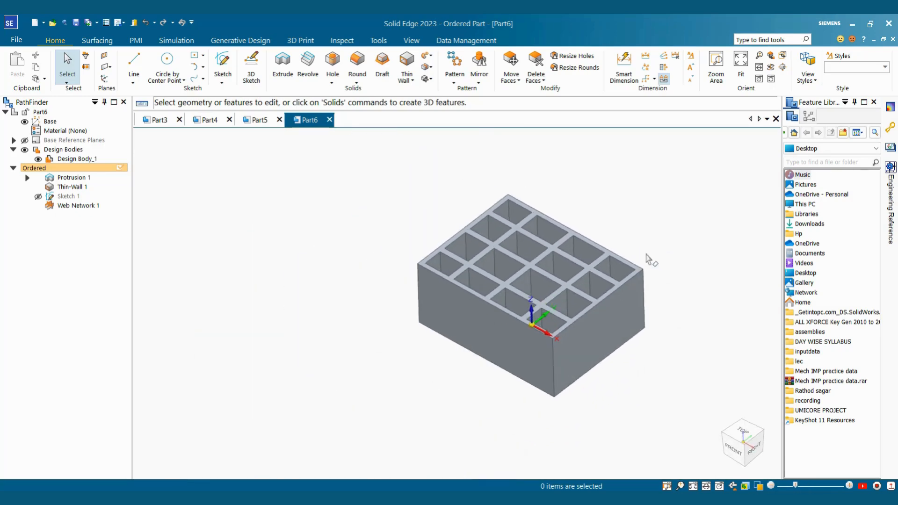
{"action": "middle_click_drag", "start_coordinate": [647, 259], "coordinate": [655, 214]}
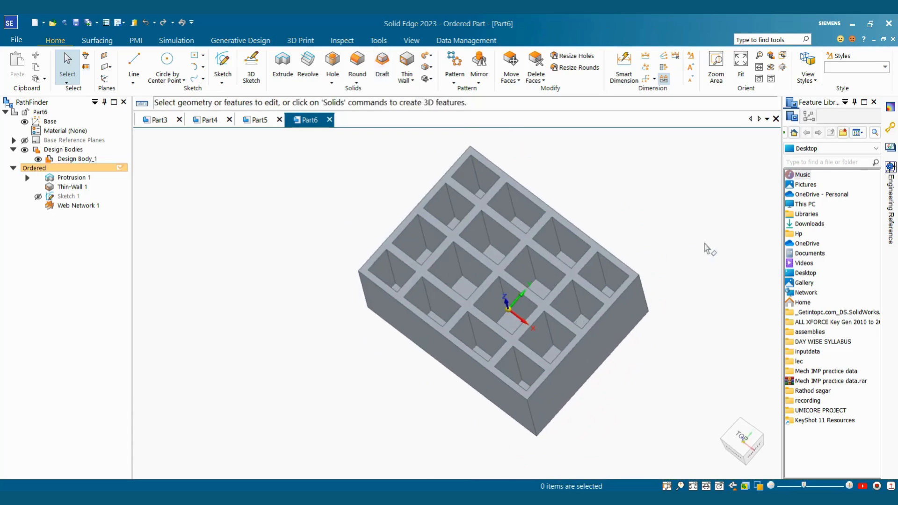